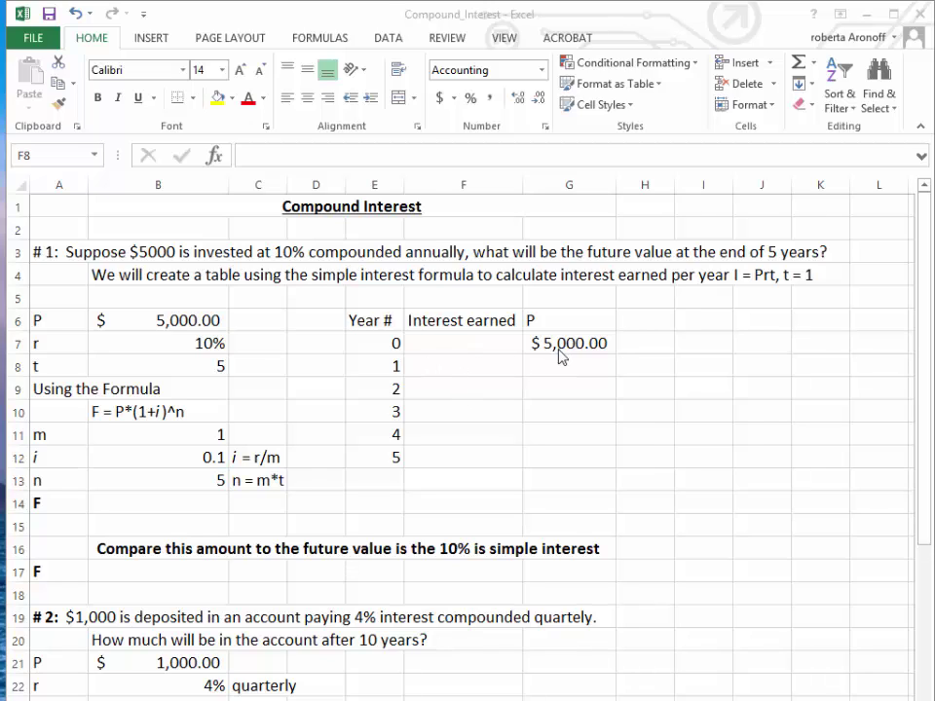
# - Calculate the year 1 interest earned in F8 with the formula =G7*$B$7*1, keeping the rate reference absolute
pyautogui.click(446, 366)
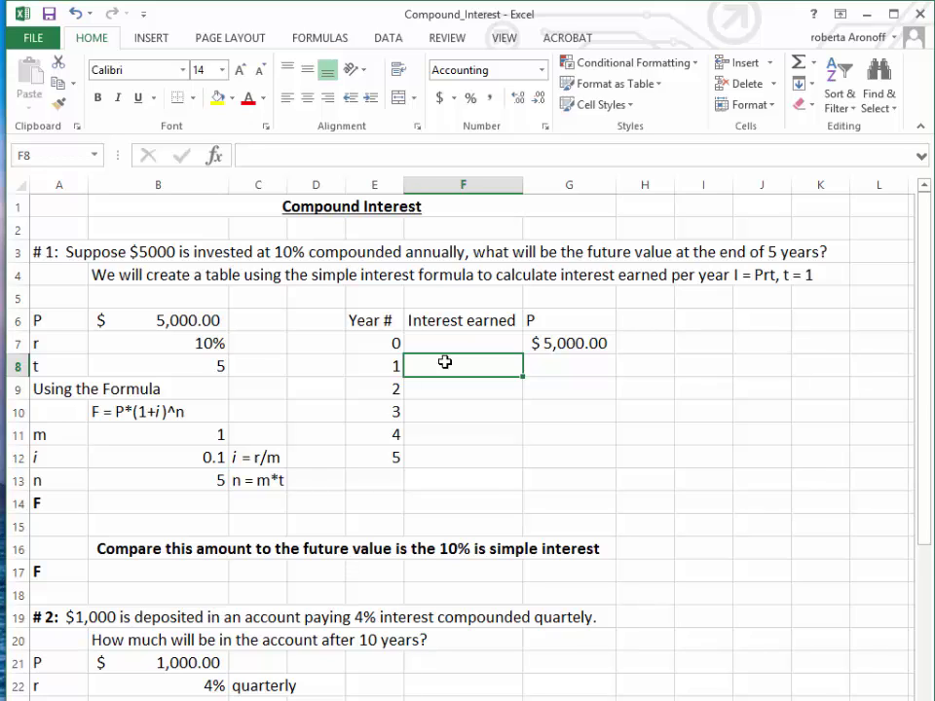
pyautogui.write('=')
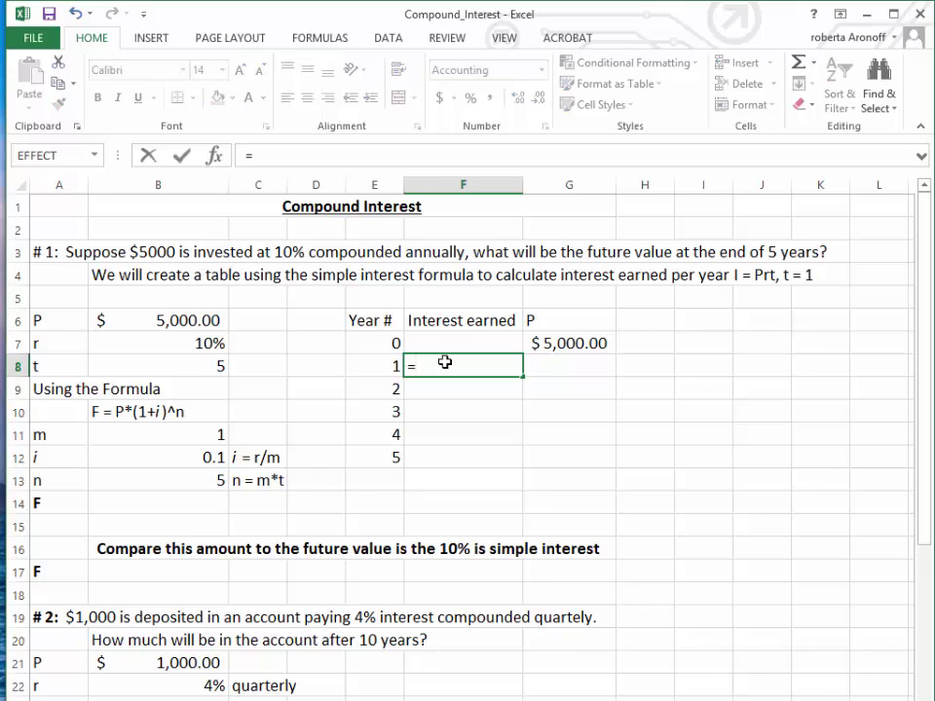
pyautogui.click(577, 344)
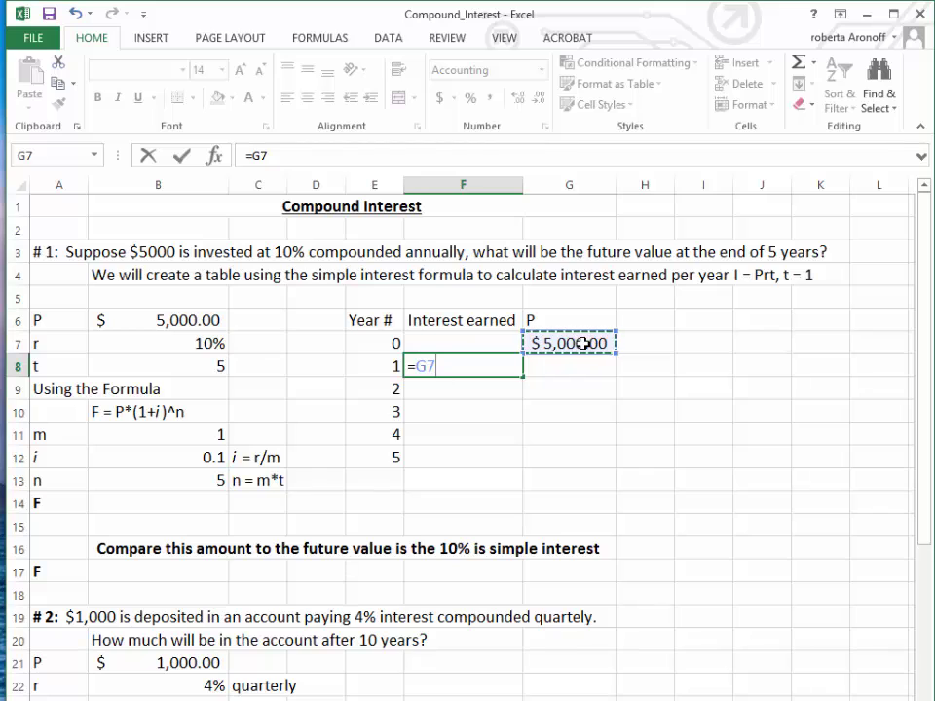
pyautogui.write('*')
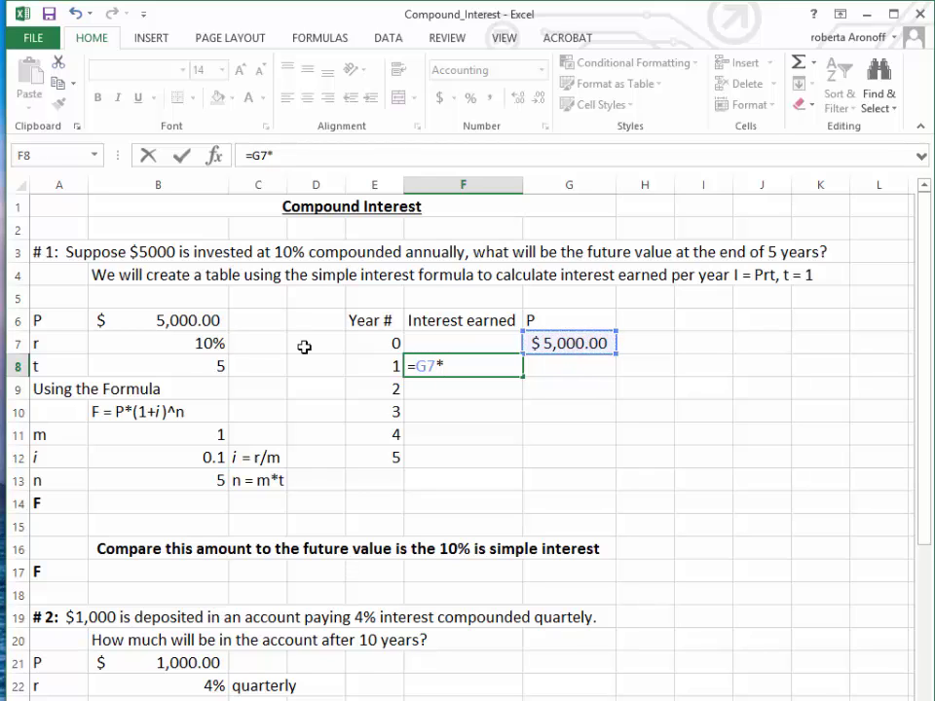
pyautogui.click(199, 343)
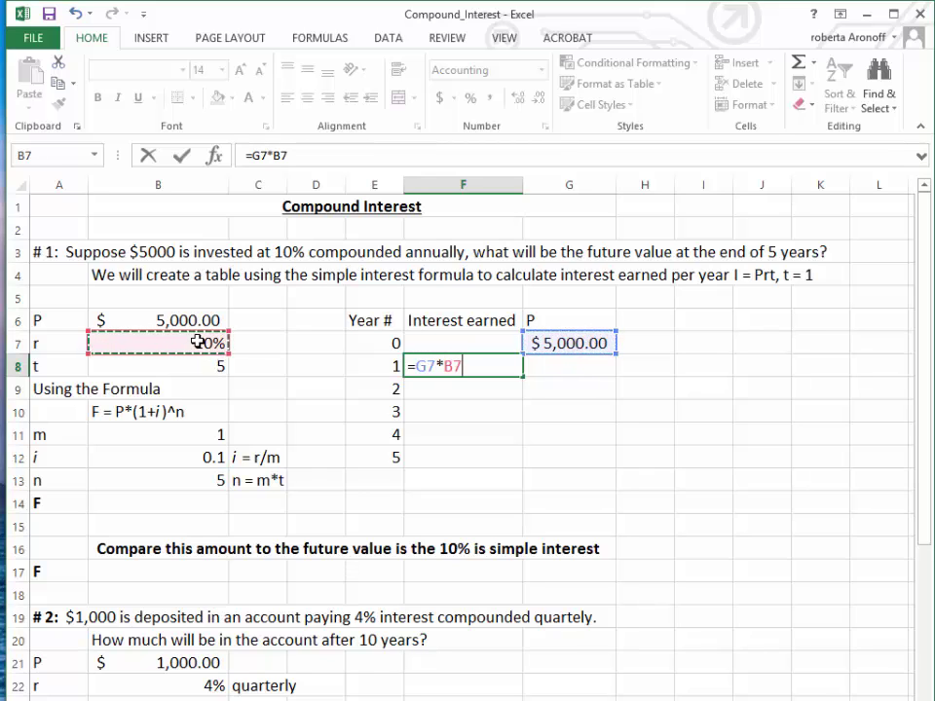
pyautogui.press('F4')
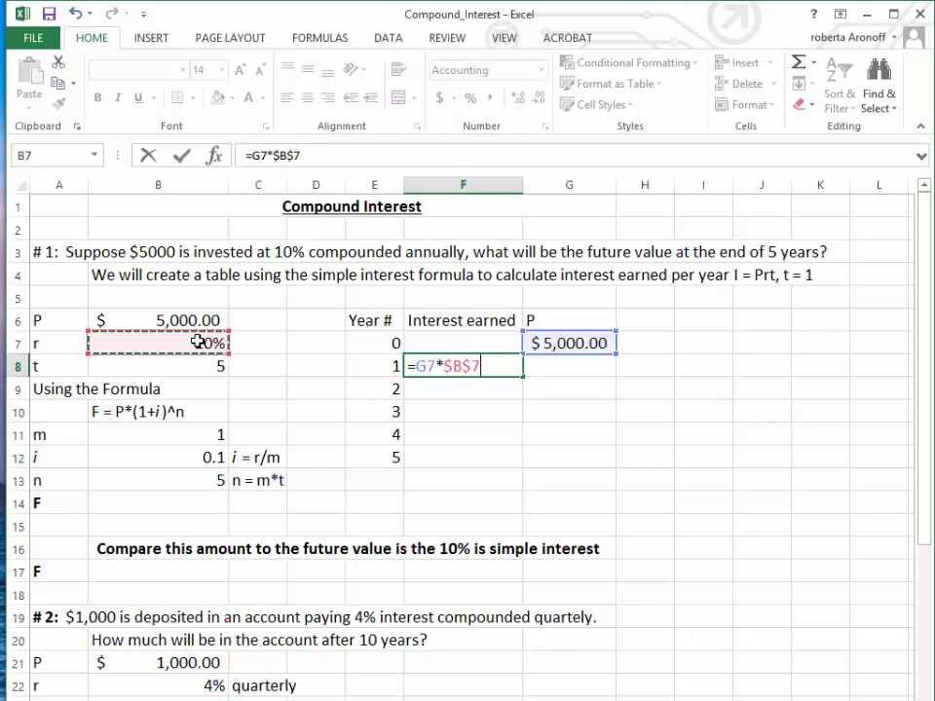
pyautogui.write('*')
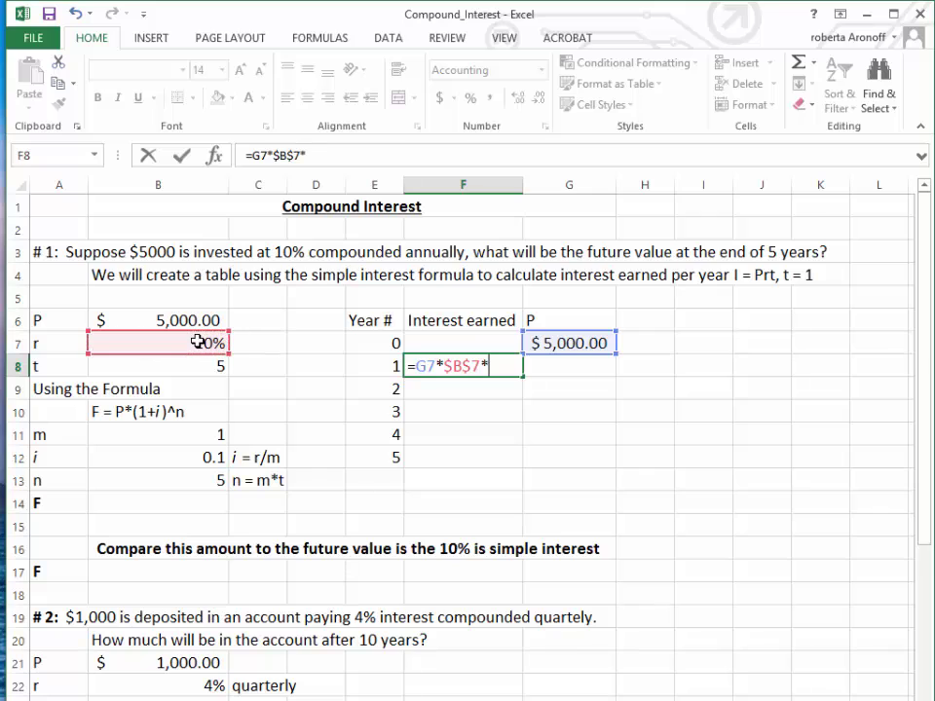
pyautogui.write('1')
pyautogui.press('Return')
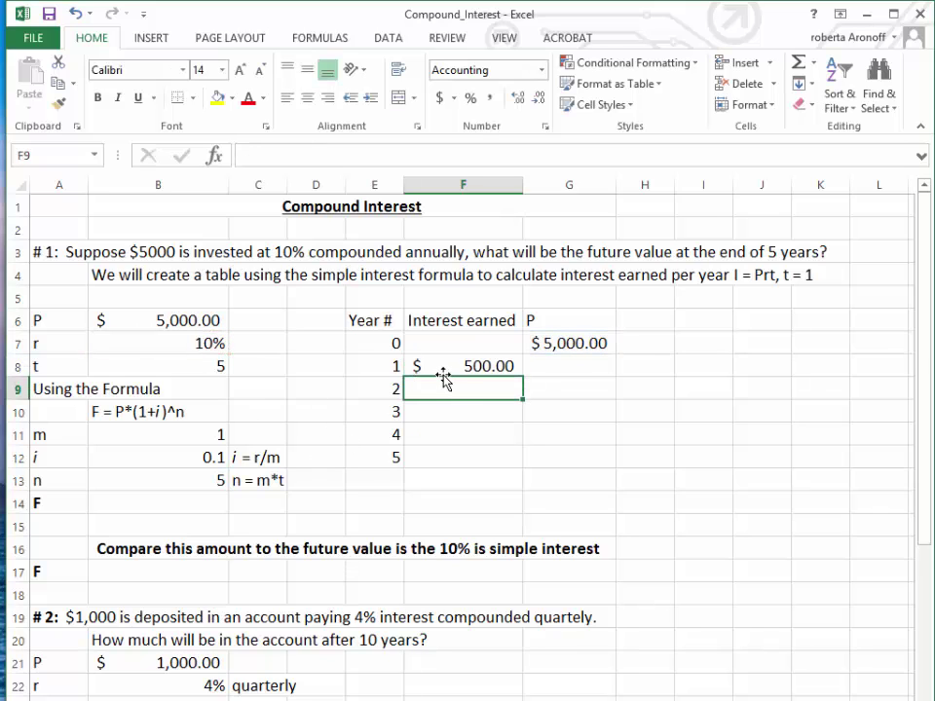
# - Calculate the year 1 principal in G8 by adding the interest to the previous balance with =G7+F8
pyautogui.click(571, 364)
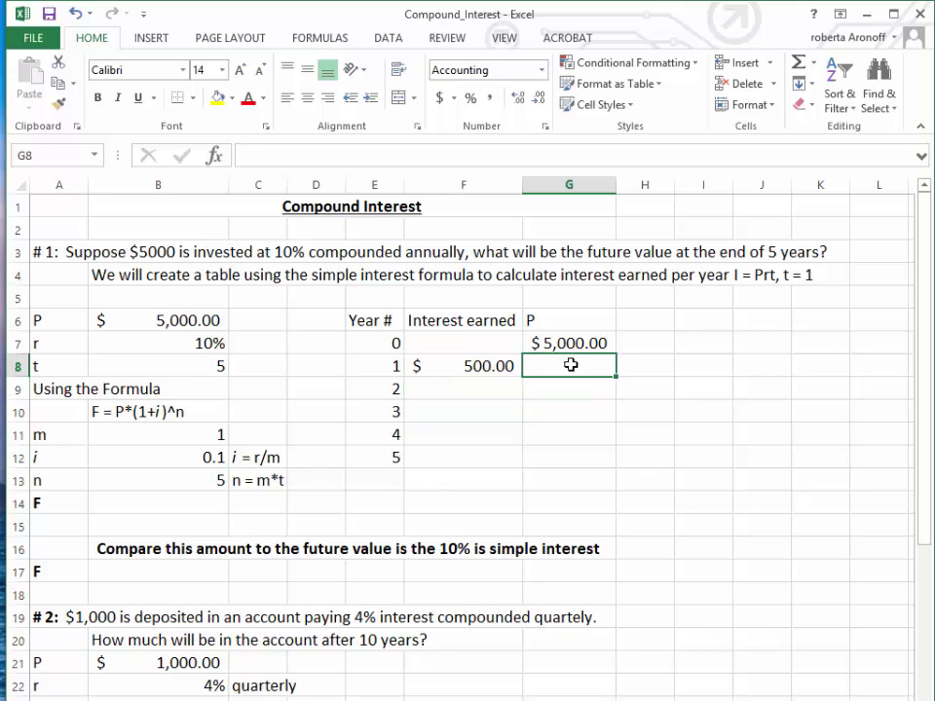
pyautogui.write('=')
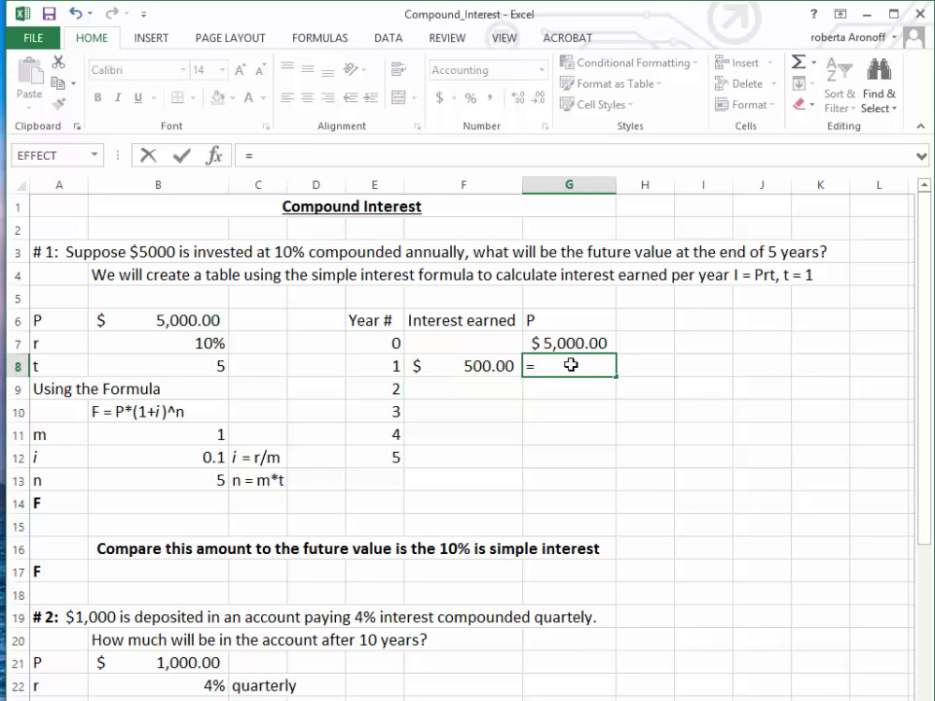
pyautogui.click(569, 343)
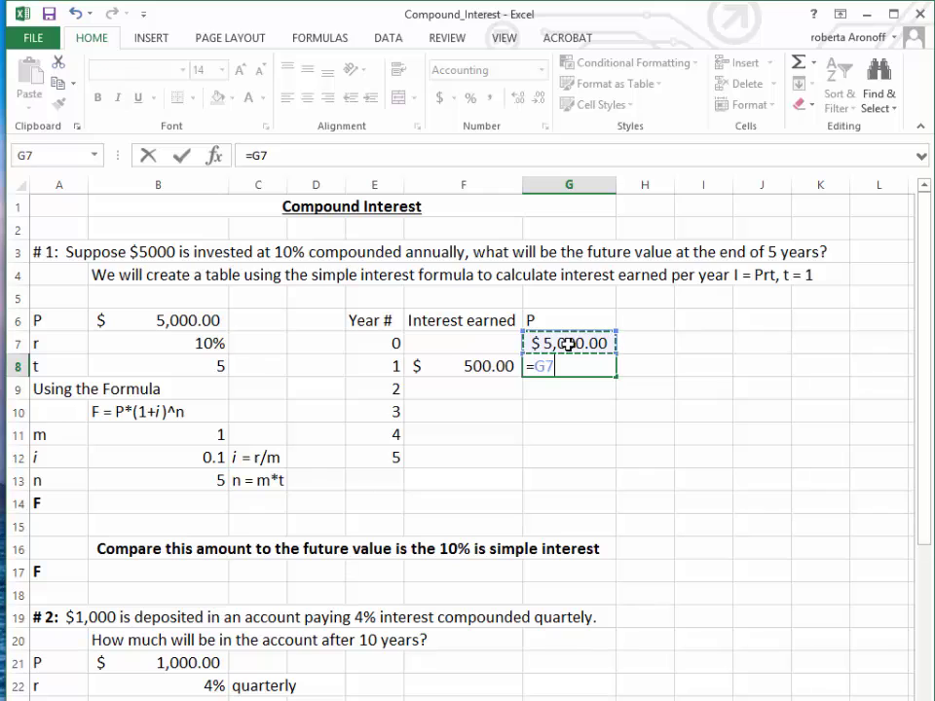
pyautogui.write('+')
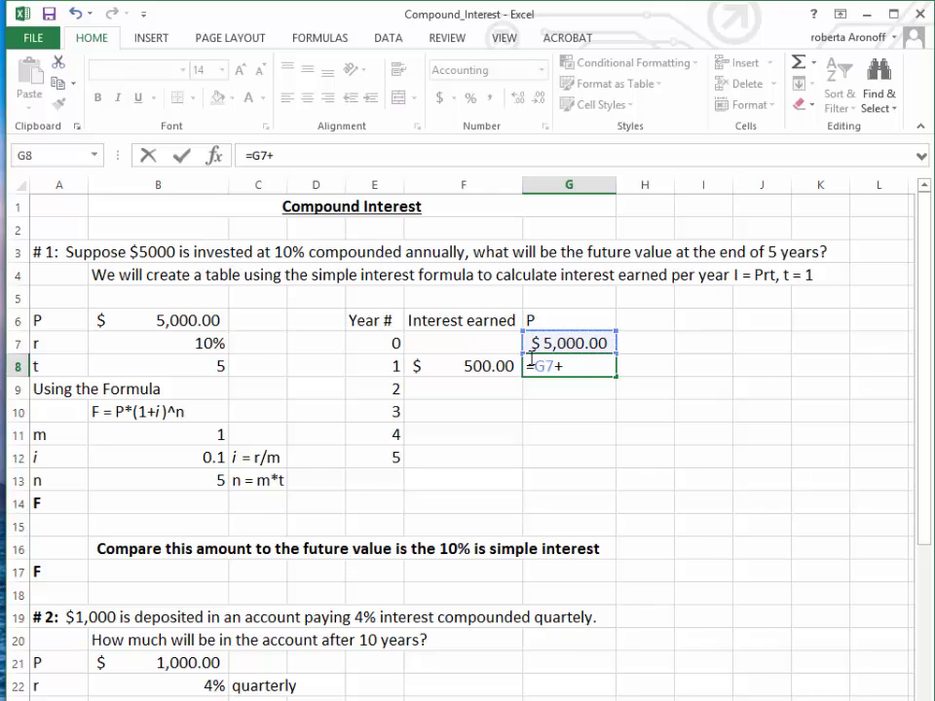
pyautogui.click(485, 369)
pyautogui.press('Return')
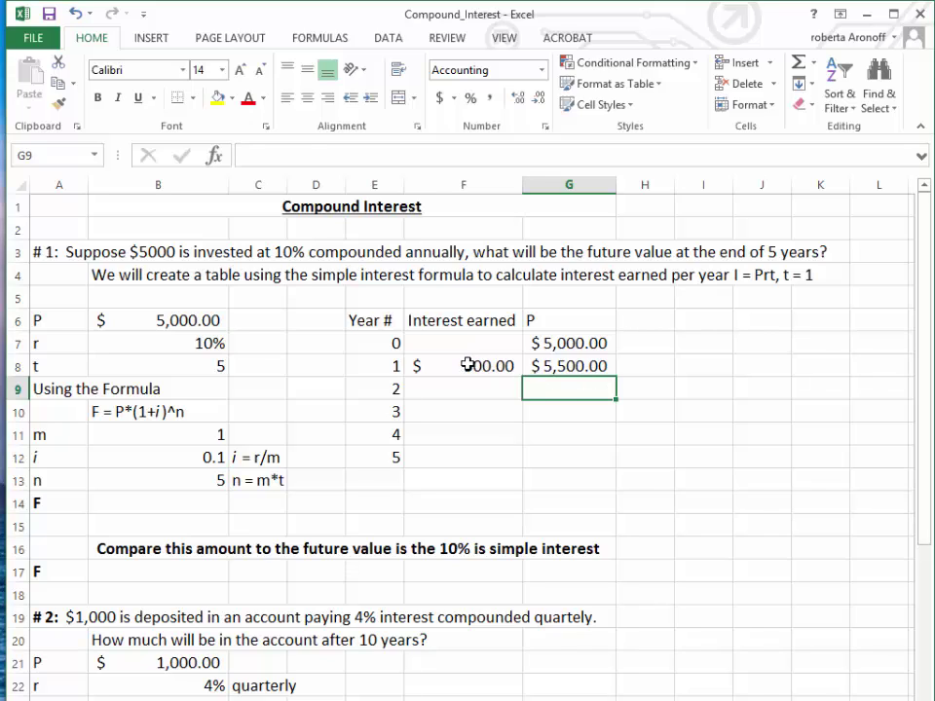
# - Fill the year 1 interest and principal formulas from F8 and G8 down one row to year 2
pyautogui.click(411, 363)
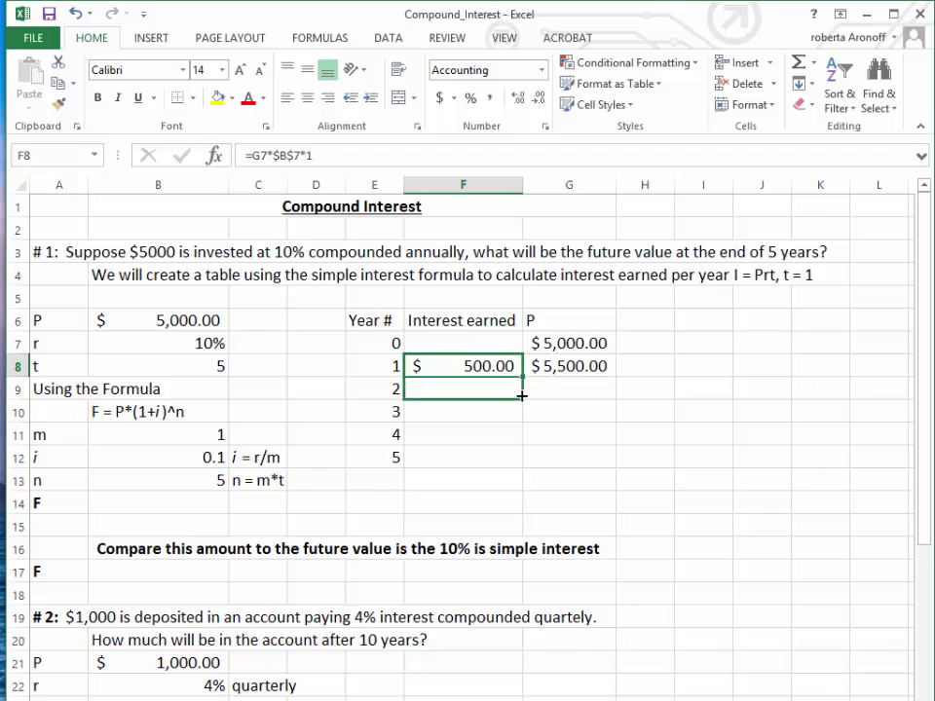
pyautogui.moveTo(522, 377); pyautogui.dragTo(523, 397)
pyautogui.click(535, 392)
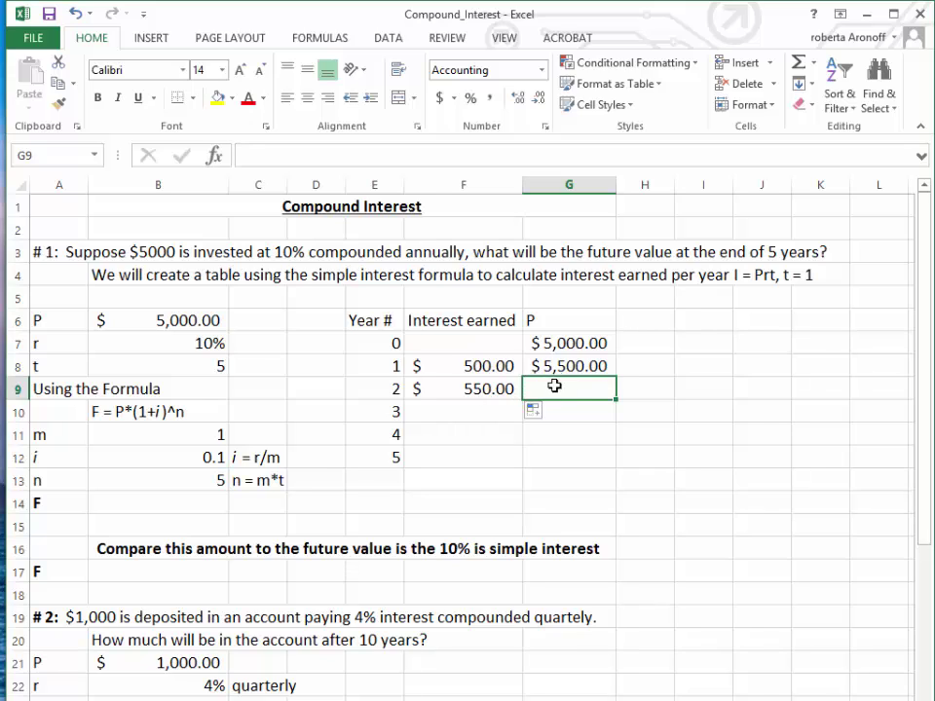
pyautogui.click(538, 367)
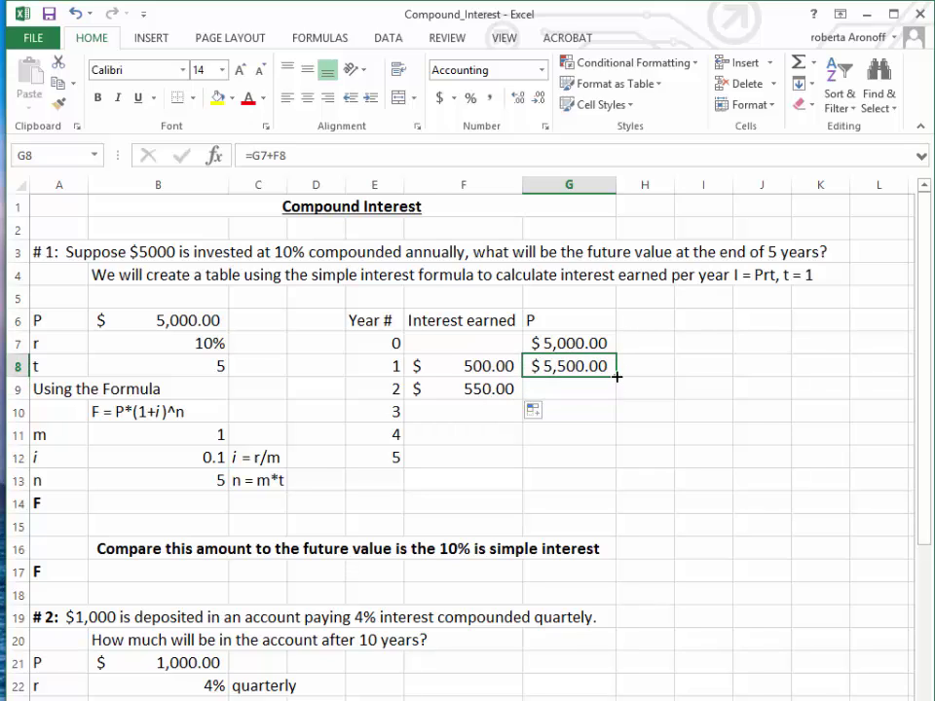
pyautogui.moveTo(619, 388); pyautogui.dragTo(588, 410)
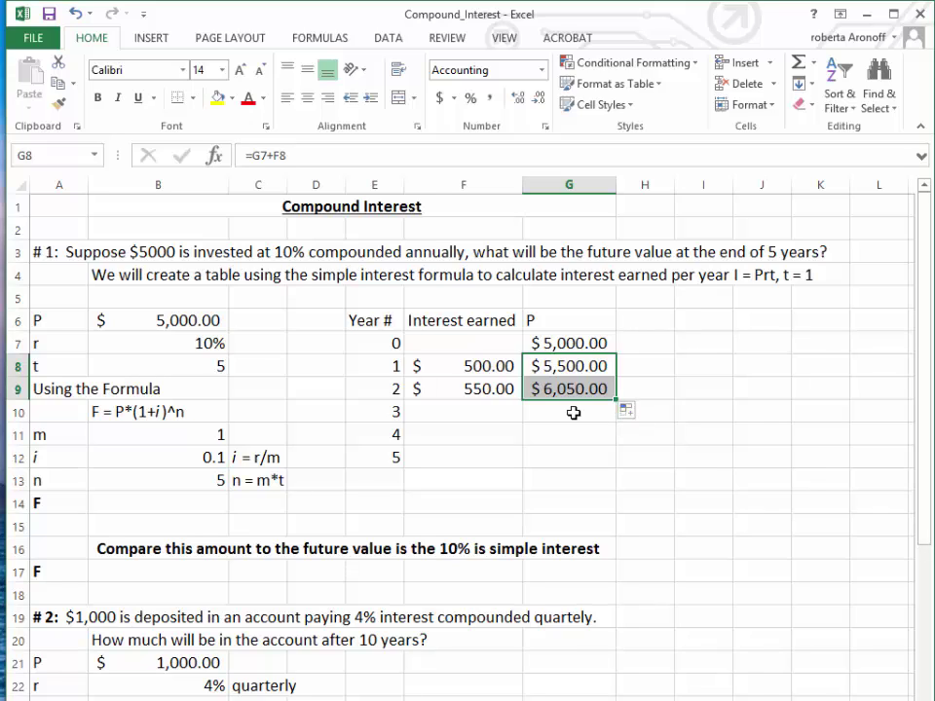
pyautogui.click(573, 413)
# - Fill the year 2 formulas in F9:G9 down through year 5 in row 12, and bold the final balance in G12
pyautogui.click(429, 389)
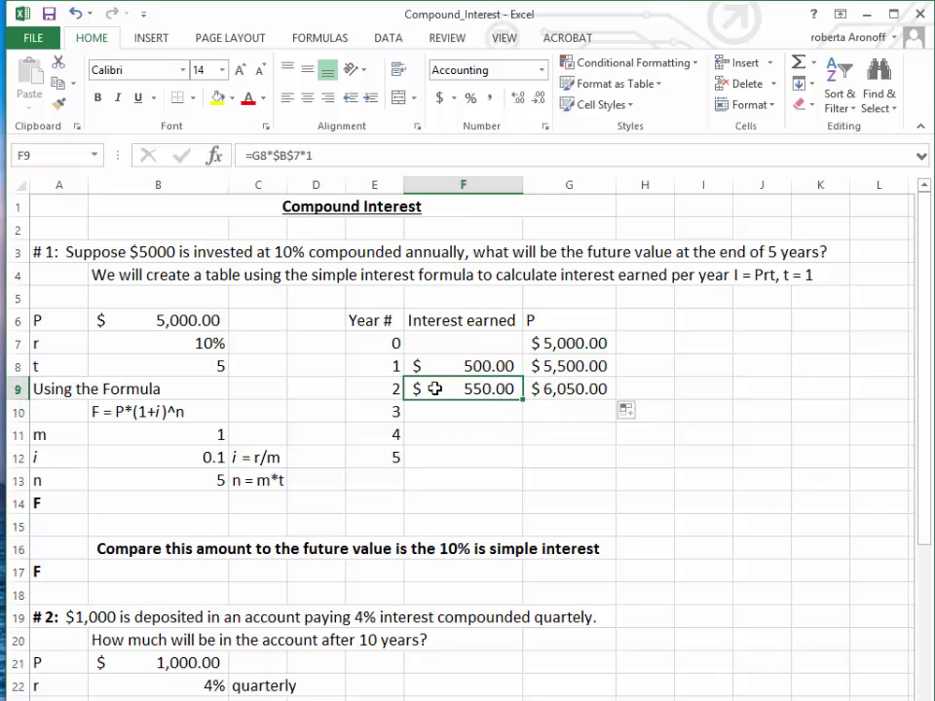
pyautogui.keyDown('shift'); pyautogui.click(550, 395); pyautogui.keyUp('shift')
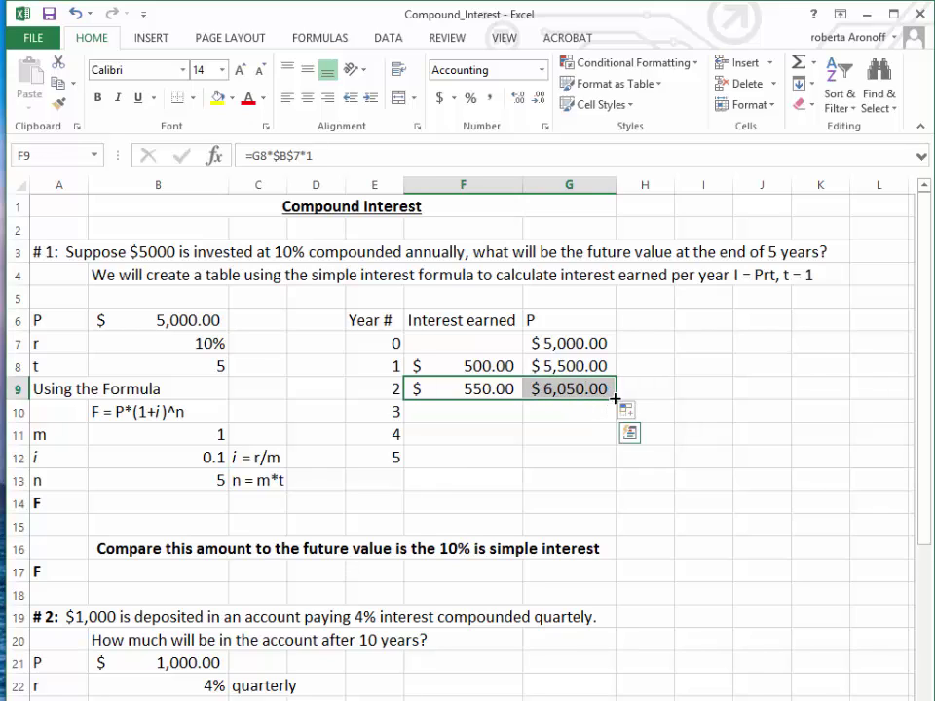
pyautogui.moveTo(616, 398); pyautogui.dragTo(612, 458)
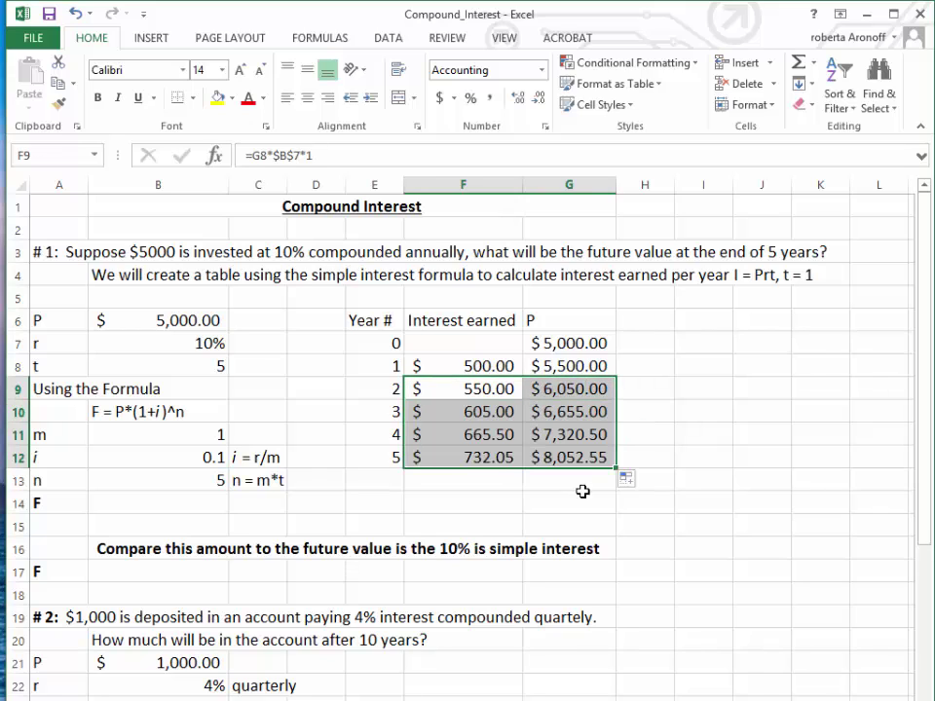
pyautogui.click(492, 499)
pyautogui.click(536, 457)
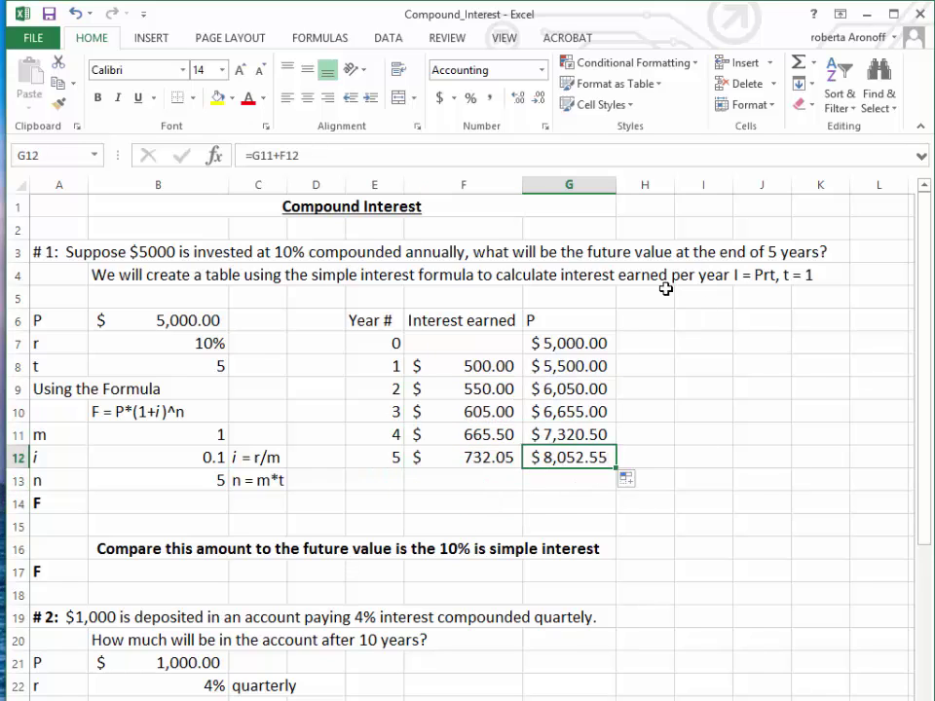
pyautogui.click(97, 97)
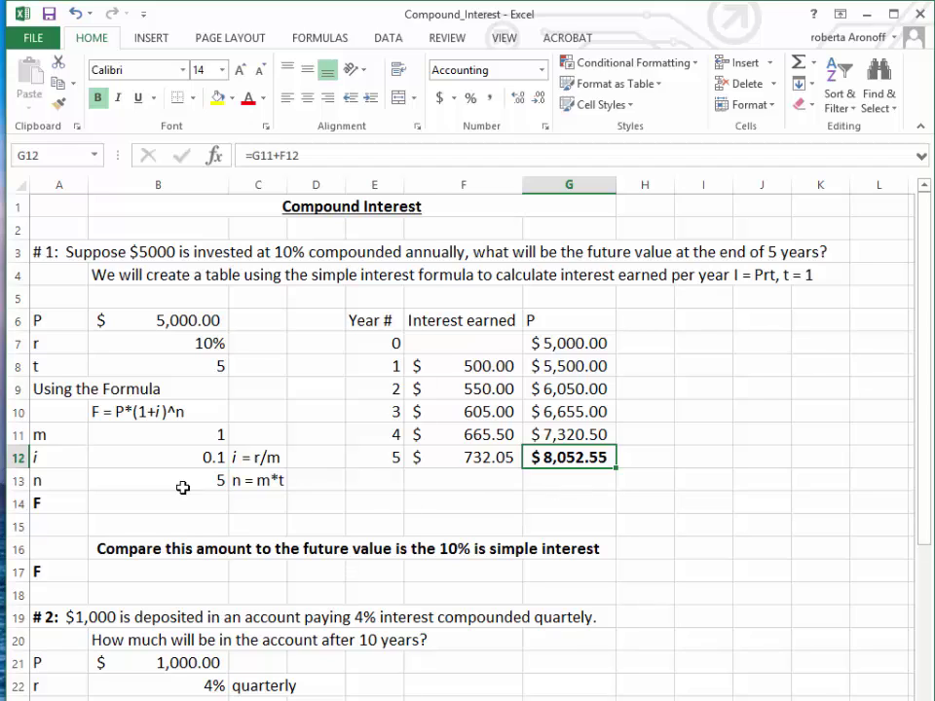
# - Clear the existing entries for m, i and n in B11, B12 and B13
pyautogui.click(162, 457)
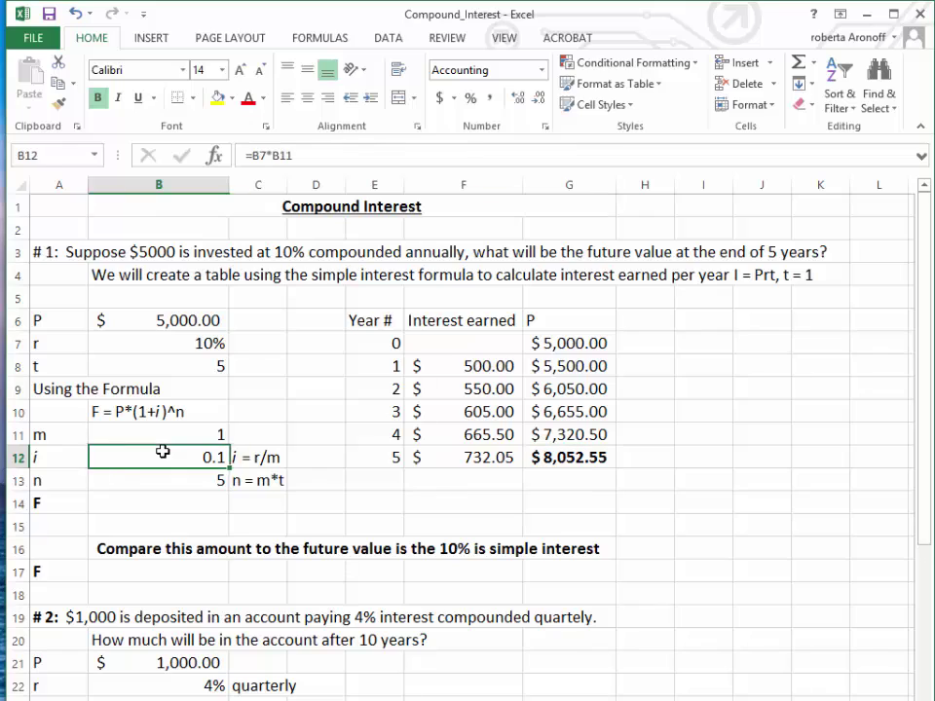
pyautogui.press('Delete')
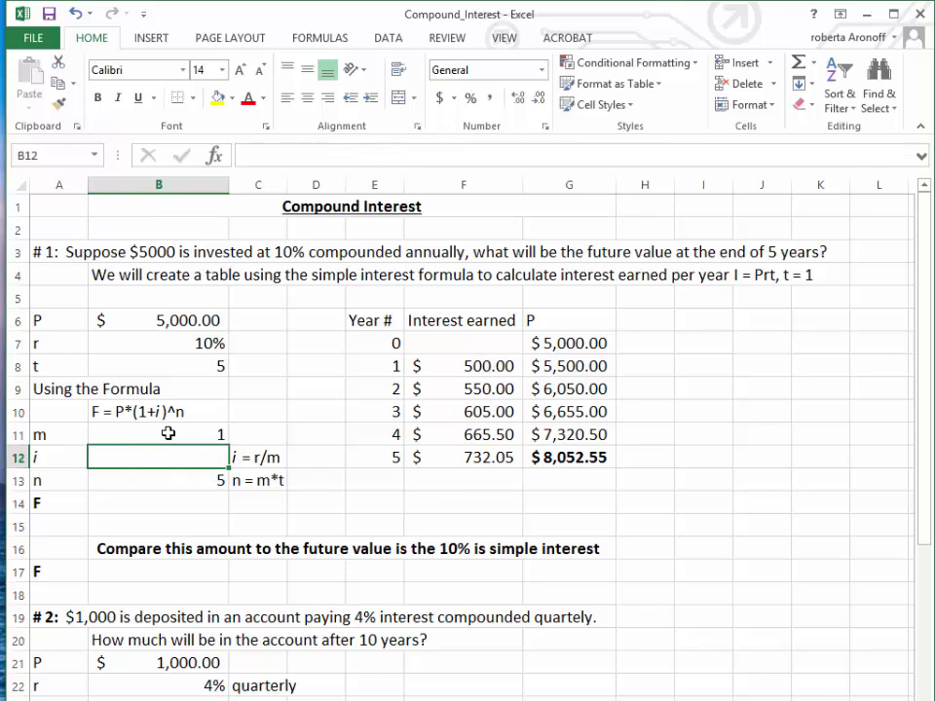
pyautogui.click(168, 434)
pyautogui.press('Delete')
pyautogui.click(170, 479)
pyautogui.press('Delete')
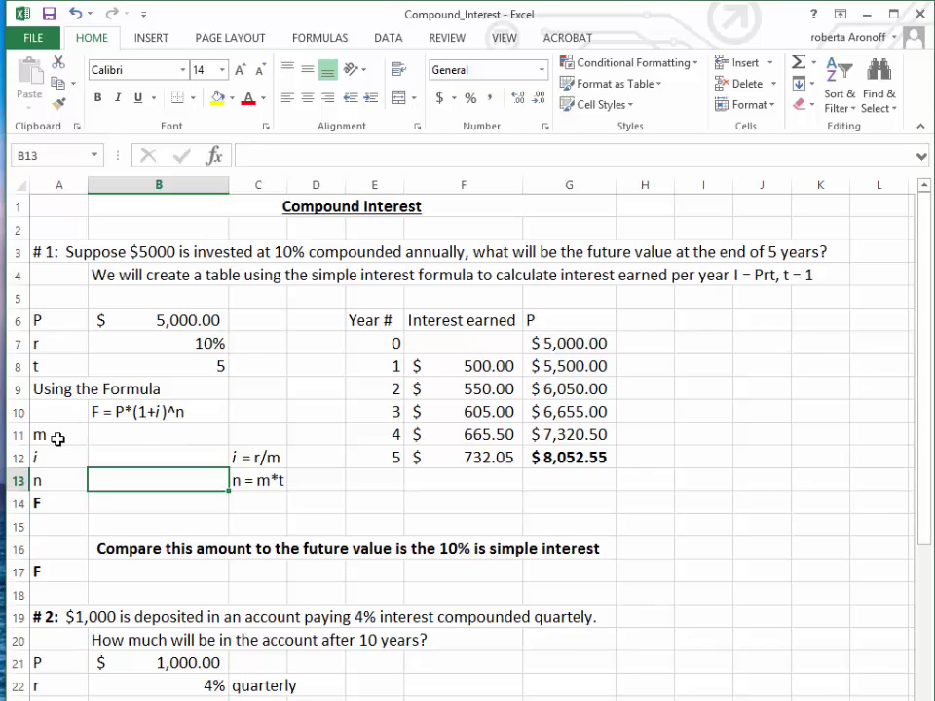
# - Label the interest rate "annual" in C7 and set m to 1 in B11
pyautogui.click(130, 435)
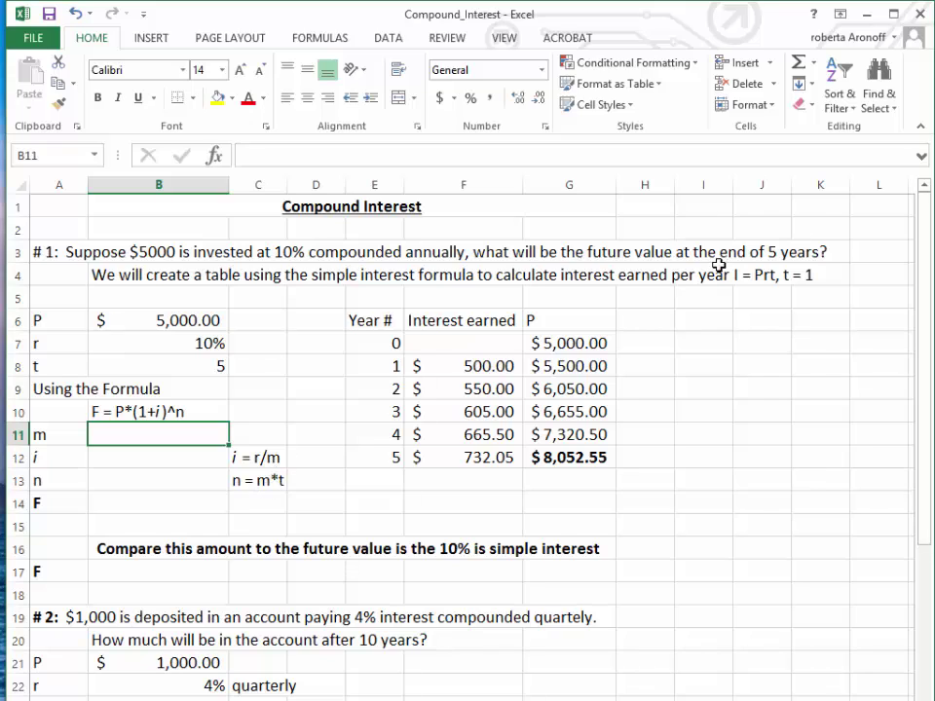
pyautogui.click(250, 342)
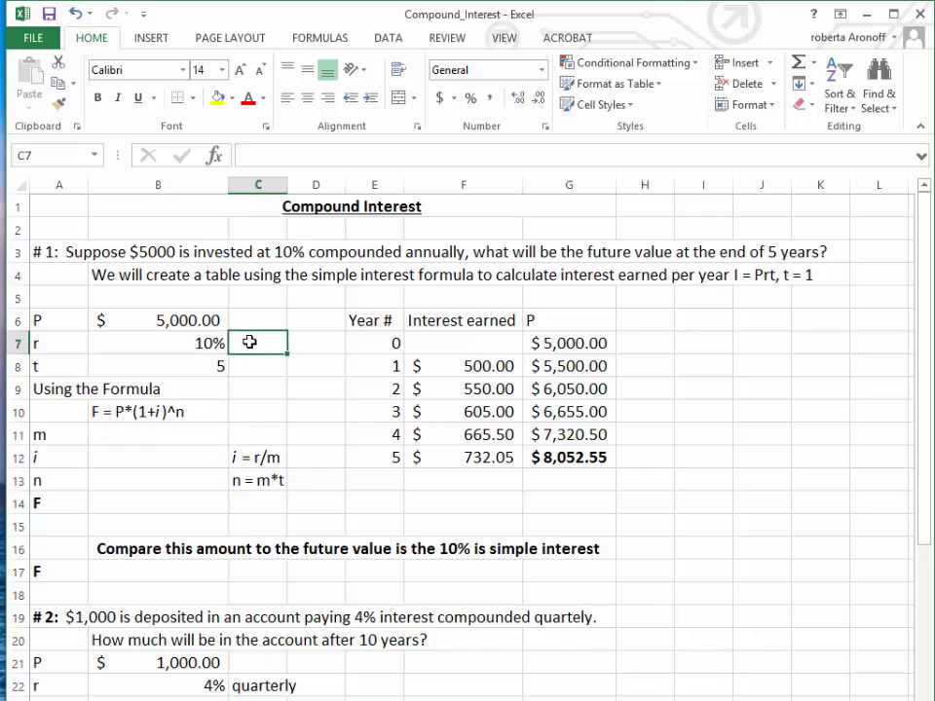
pyautogui.write('annual')
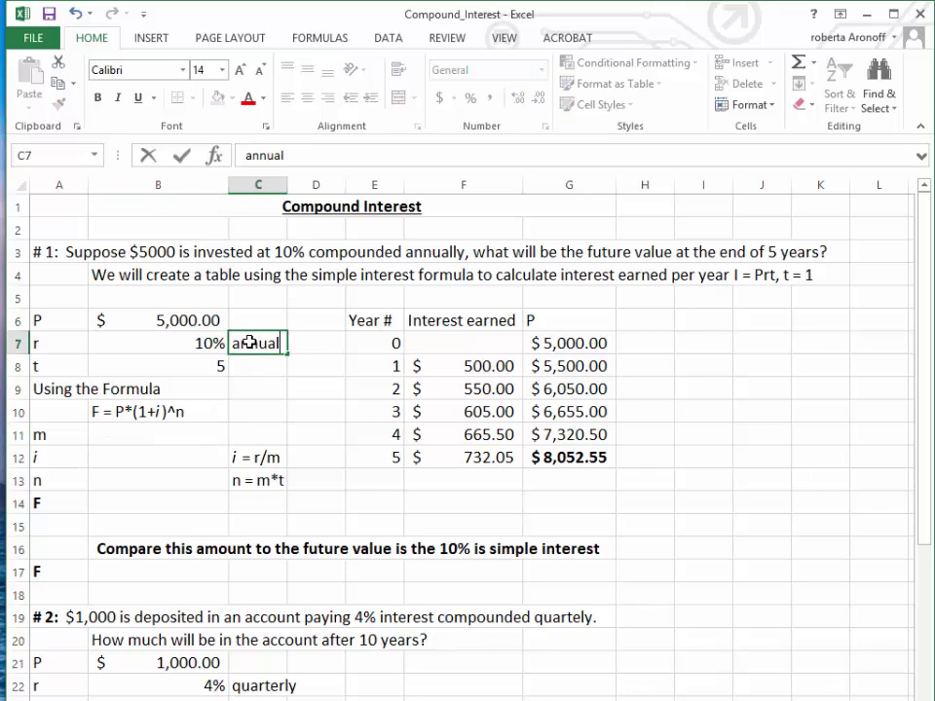
pyautogui.click(186, 440)
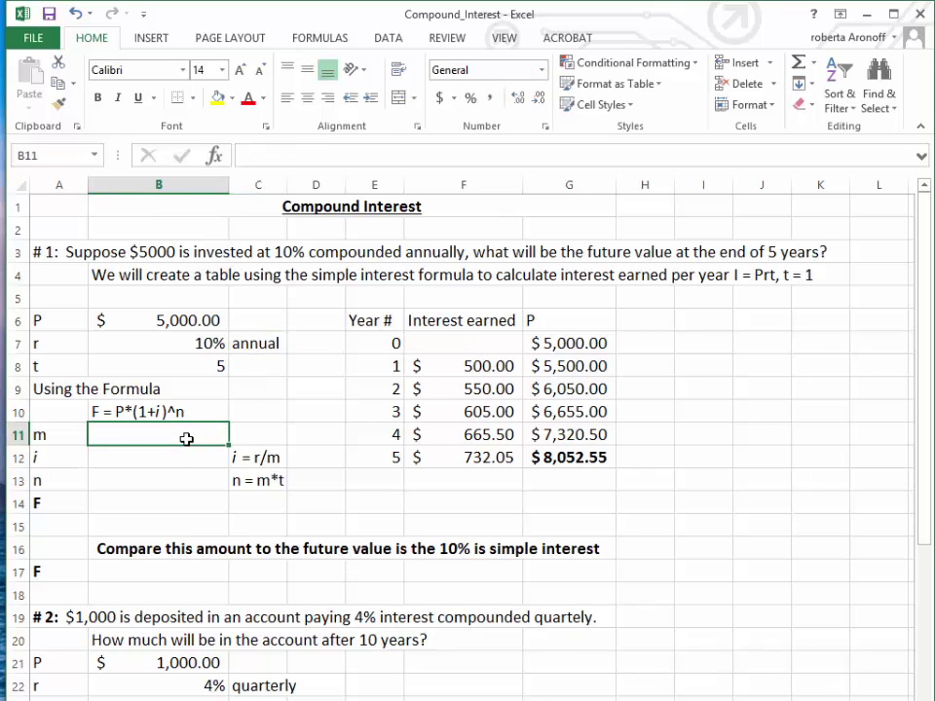
pyautogui.write('1')
# - Calculate the periodic rate i in B12 by dividing the rate by m with =B7/B11
pyautogui.click(186, 455)
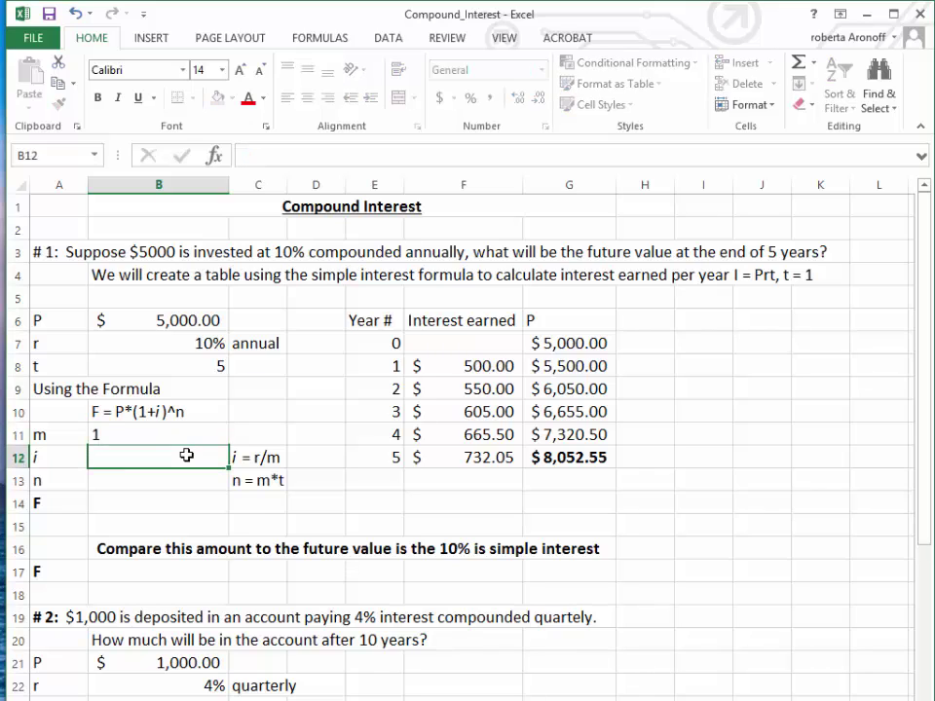
pyautogui.write('=')
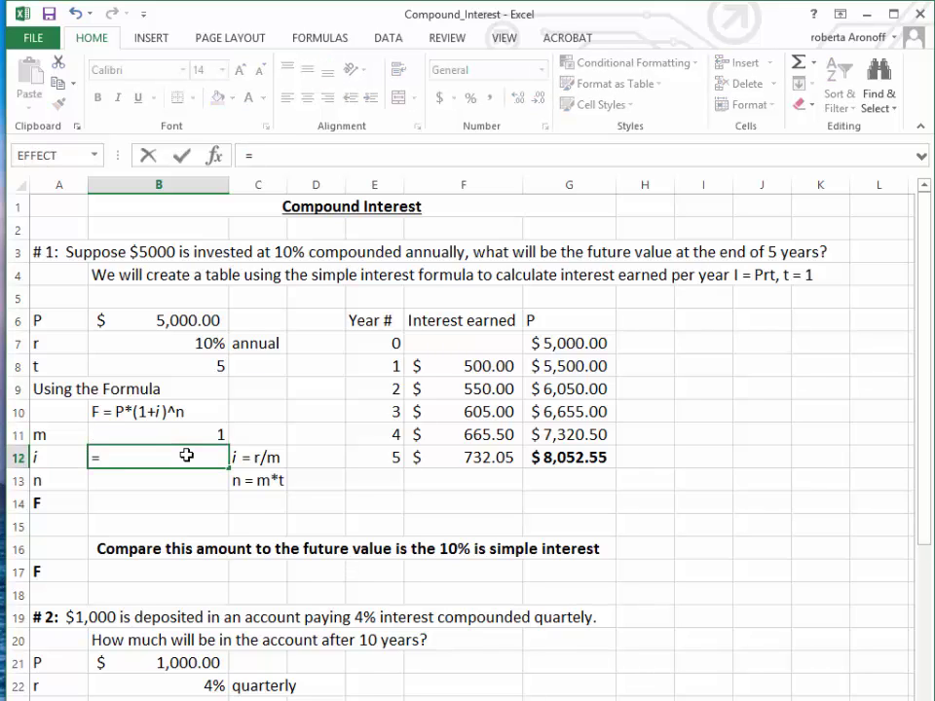
pyautogui.click(151, 344)
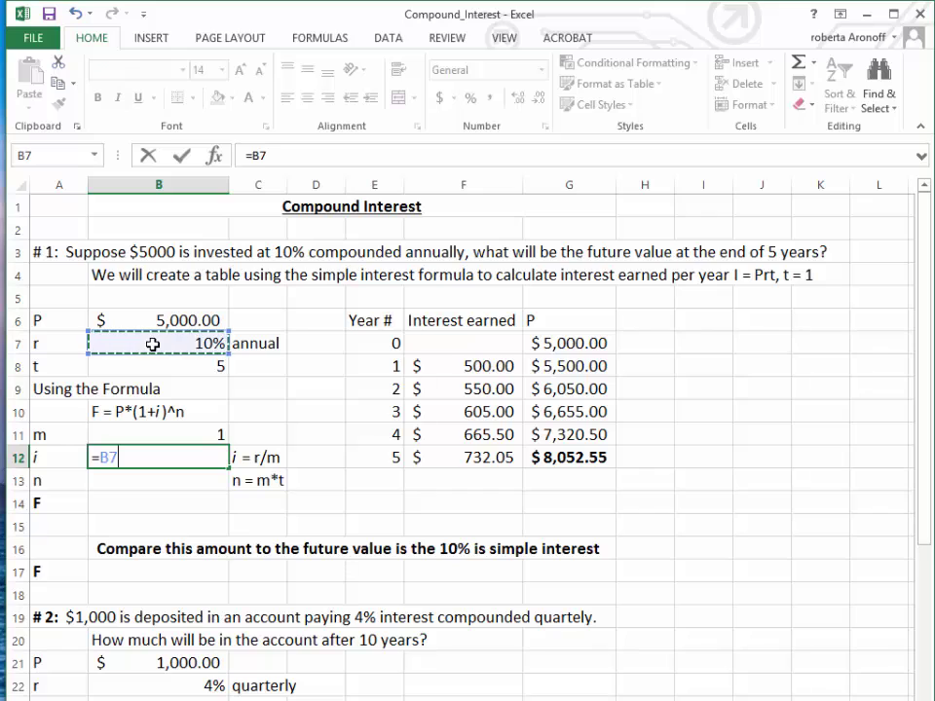
pyautogui.write('/')
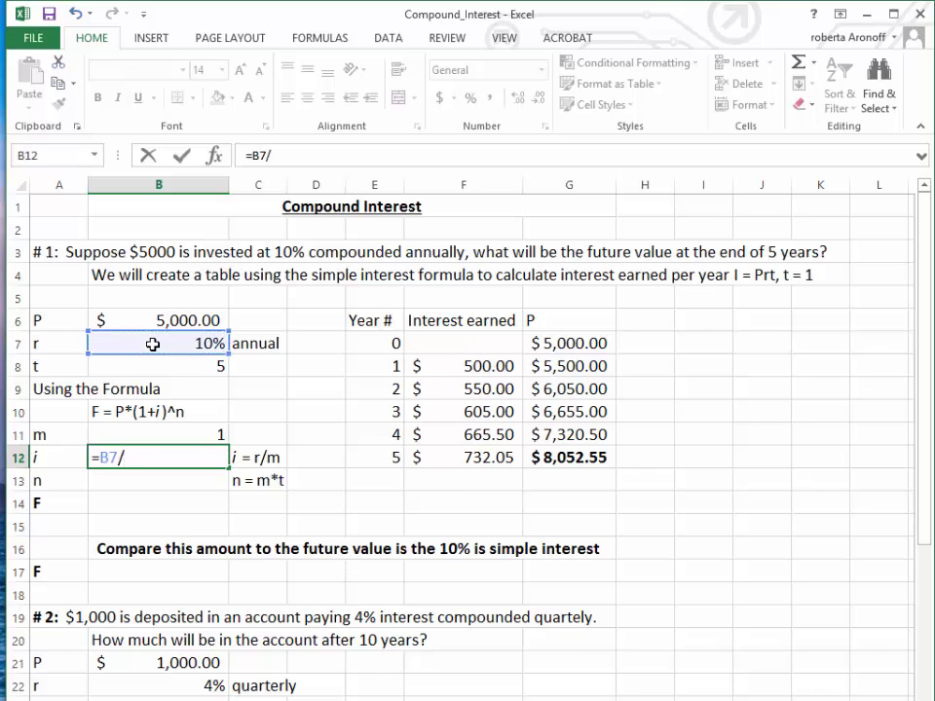
pyautogui.click(195, 435)
pyautogui.press('Return')
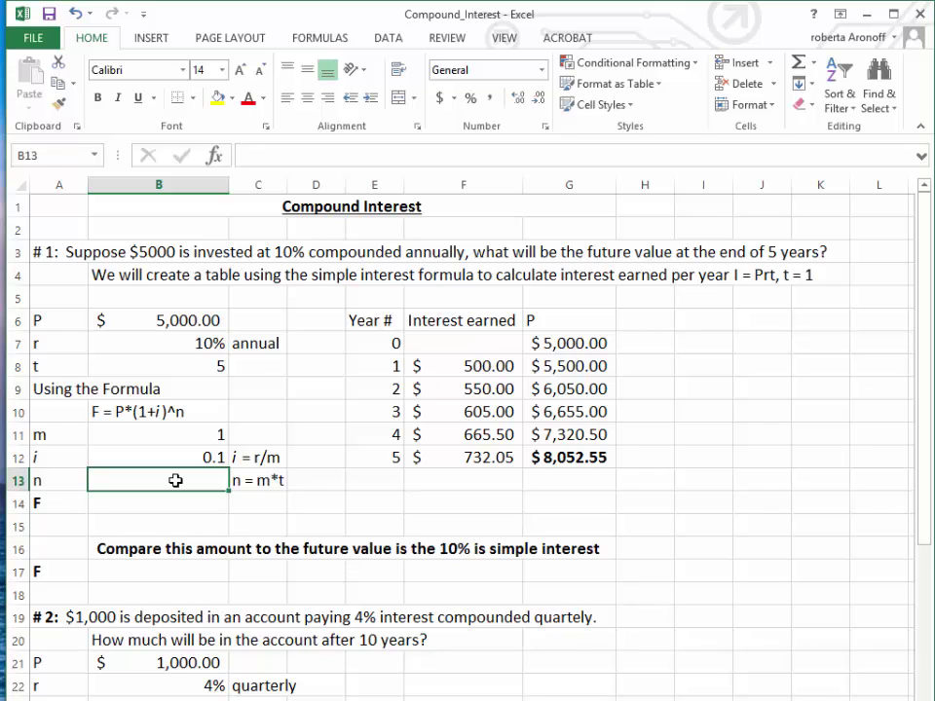
# - Calculate the number of compounding periods n in B13 by multiplying the years by m with =B8*B11
pyautogui.write('=')
pyautogui.click(192, 366)
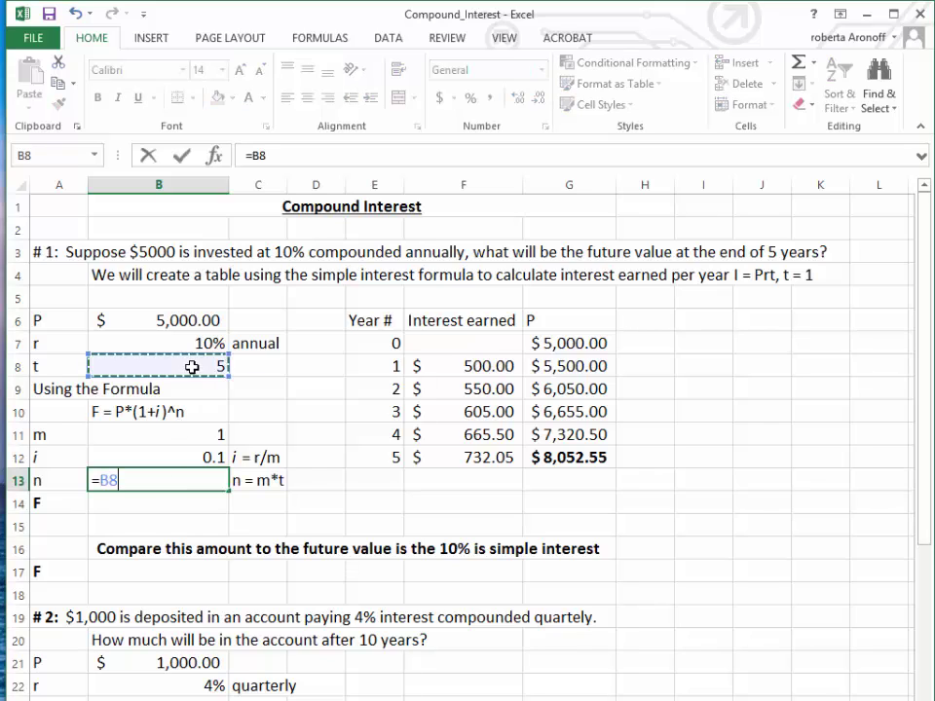
pyautogui.write('*')
pyautogui.click(207, 434)
pyautogui.press('Return')
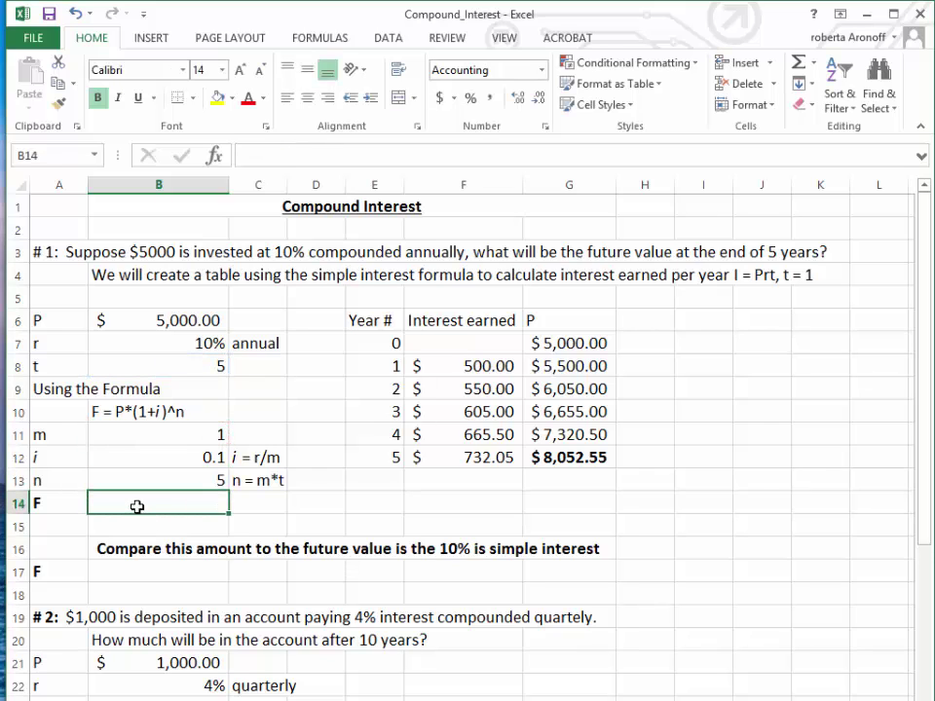
# - Calculate the compound future value F in B14 with the formula =B6*(1+B12)^B13
pyautogui.write('=')
pyautogui.click(159, 318)
pyautogui.write('*(1+')
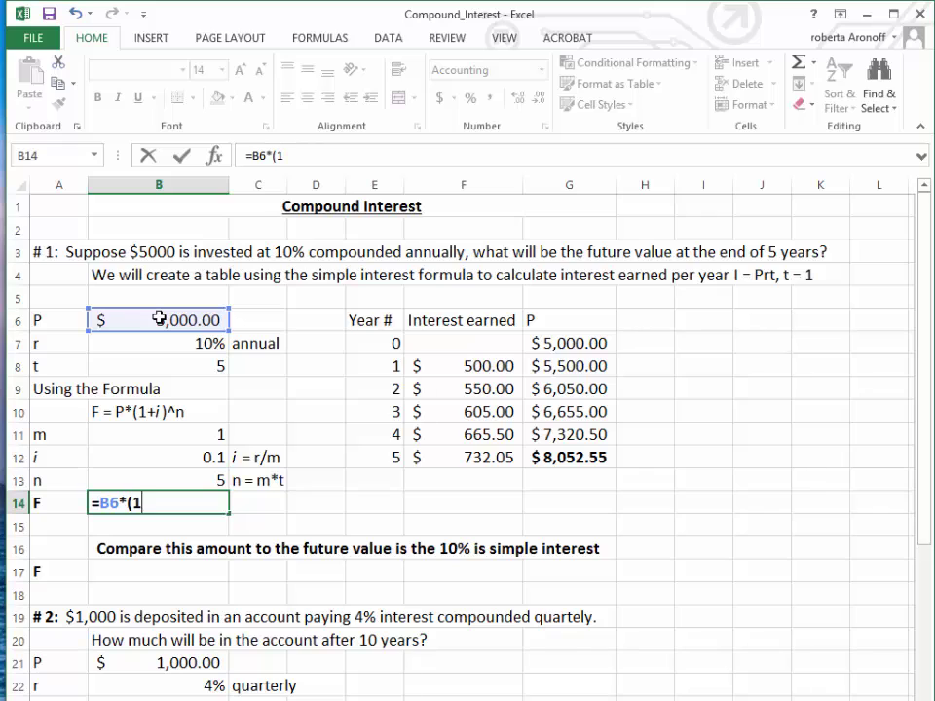
pyautogui.click(170, 461)
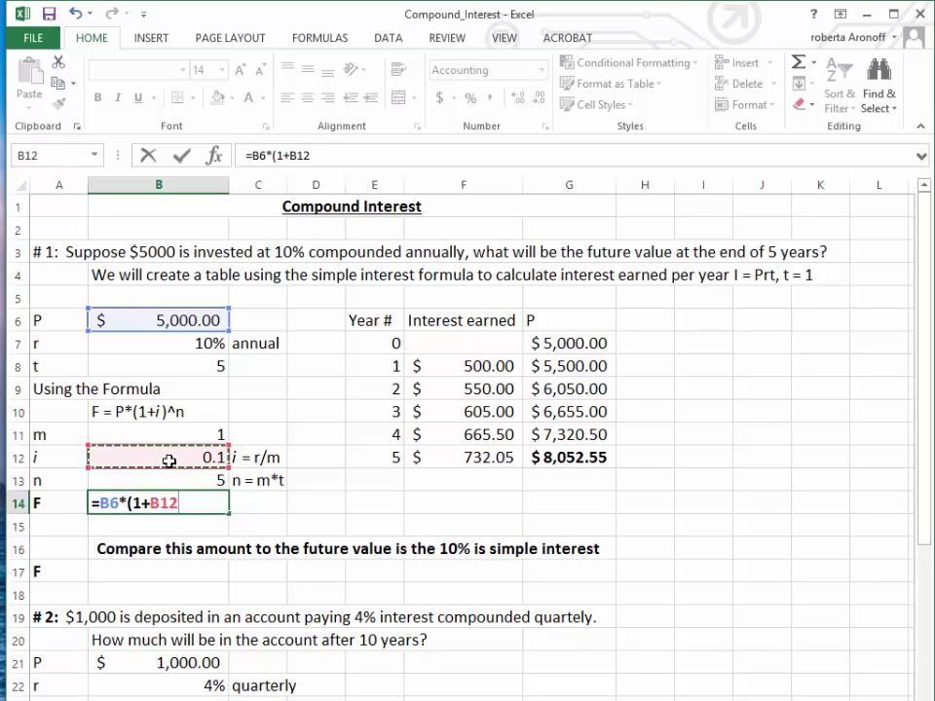
pyautogui.write(')')
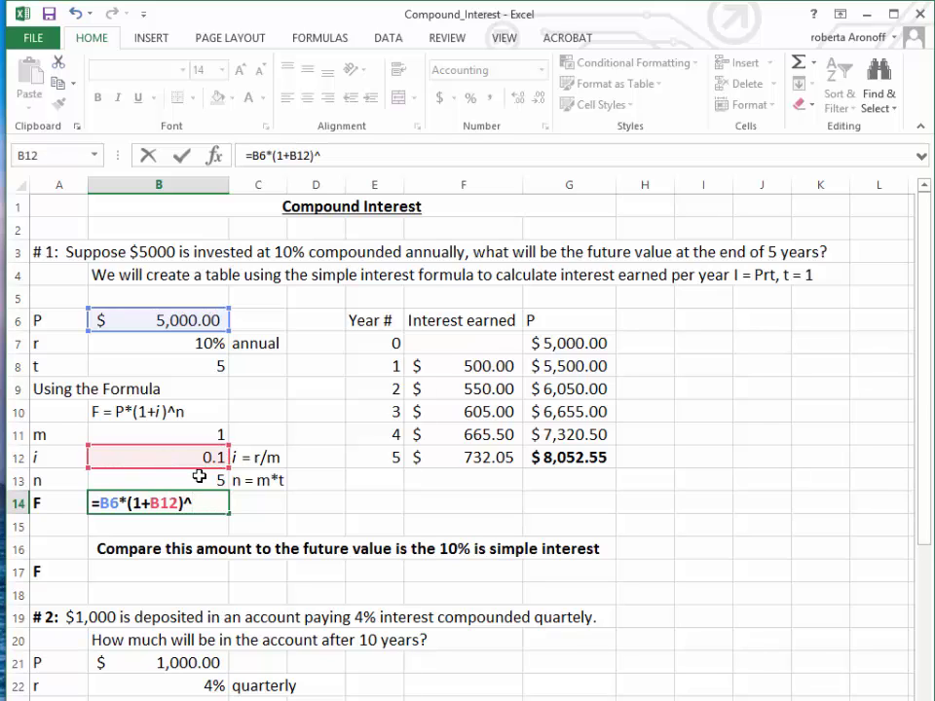
pyautogui.write('^')
pyautogui.click(198, 479)
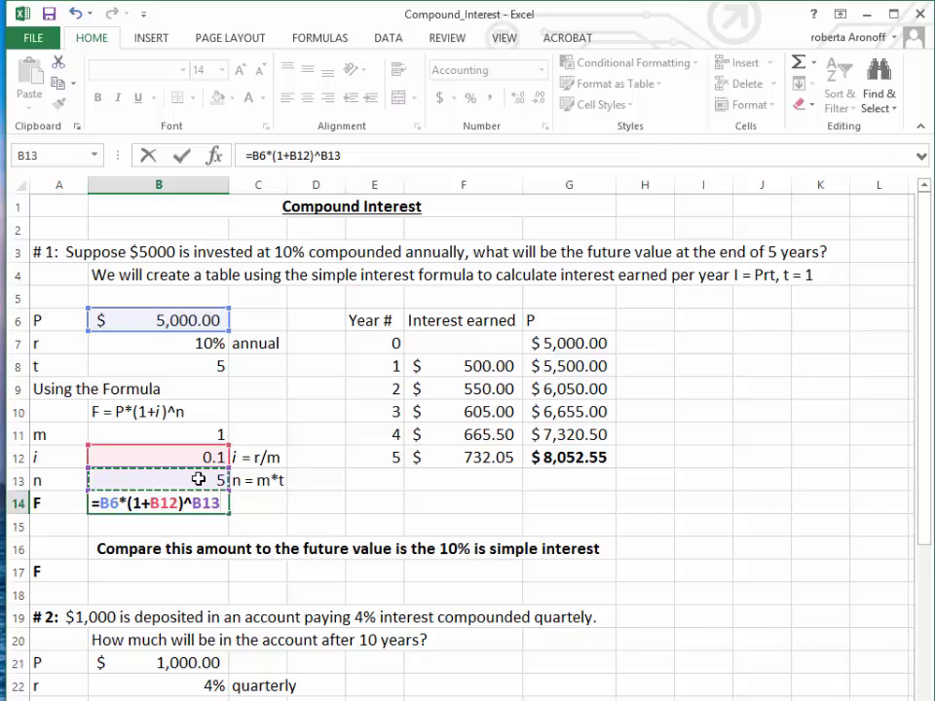
pyautogui.press('Return')
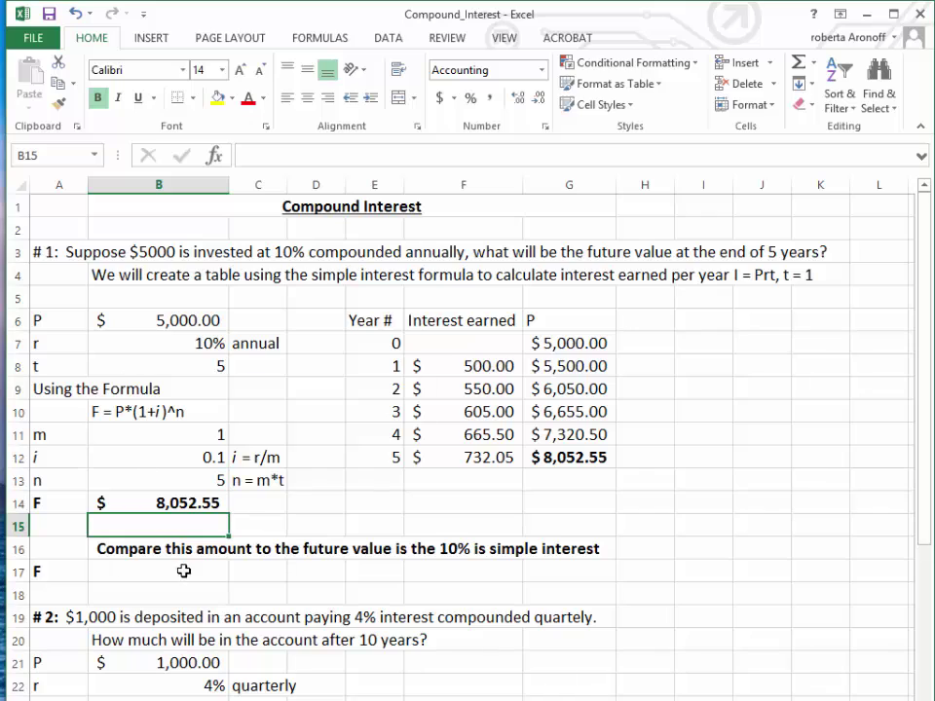
# - Calculate the simple interest future value F in B17 for comparison, using =B6*(1+B7*B8)
pyautogui.click(122, 575)
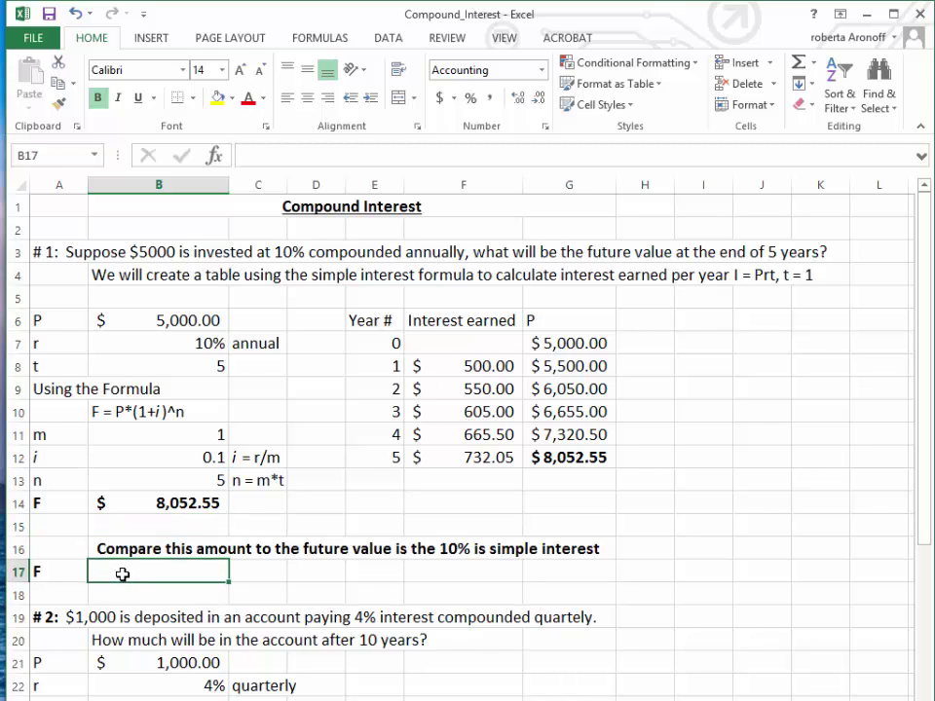
pyautogui.write('=')
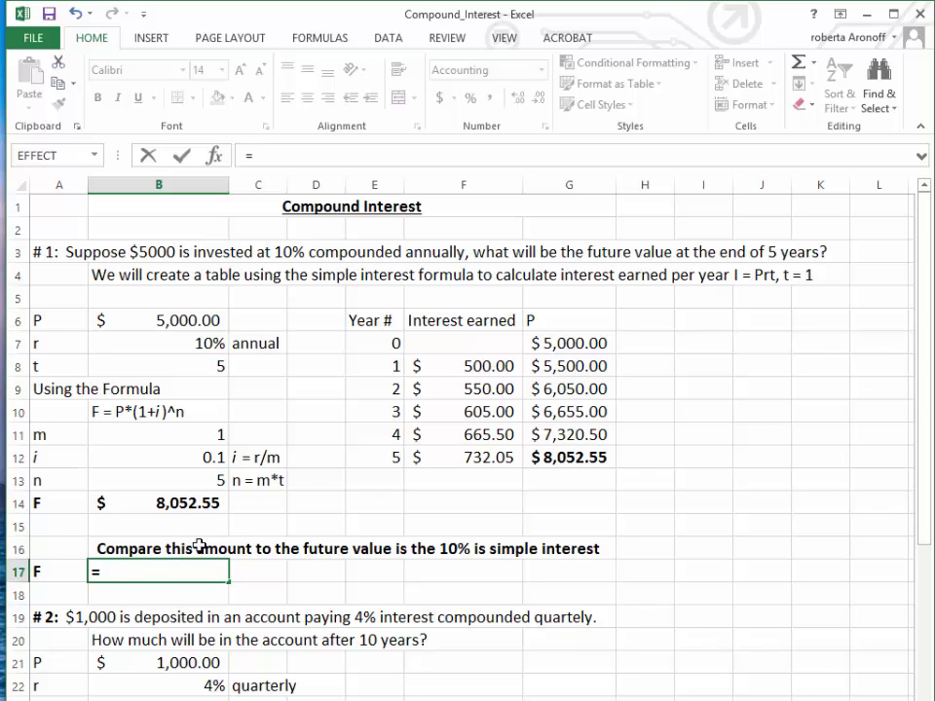
pyautogui.click(160, 321)
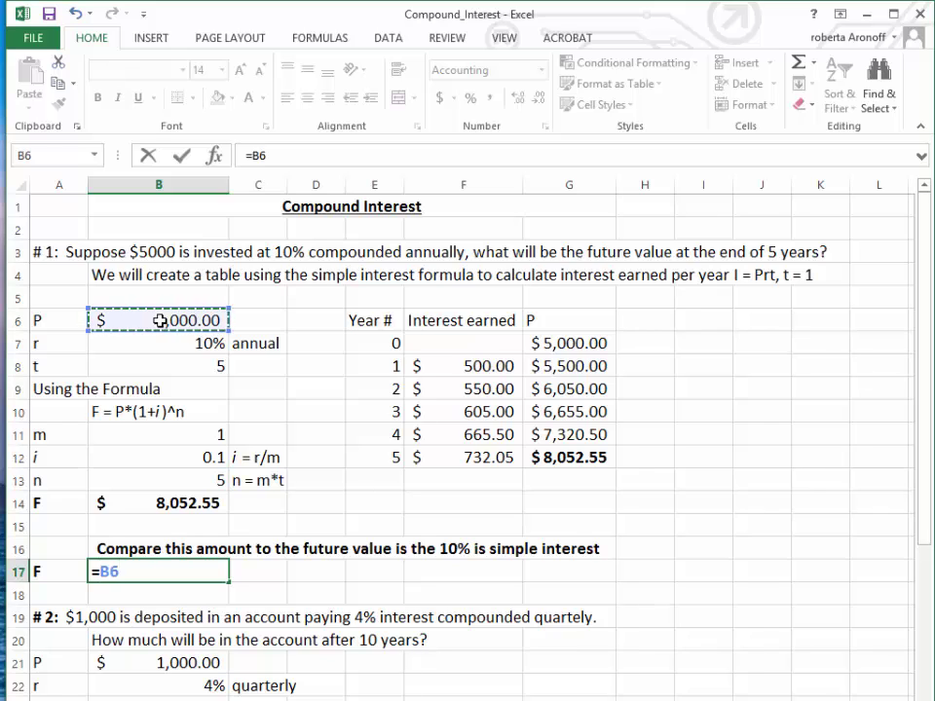
pyautogui.write('*(1+')
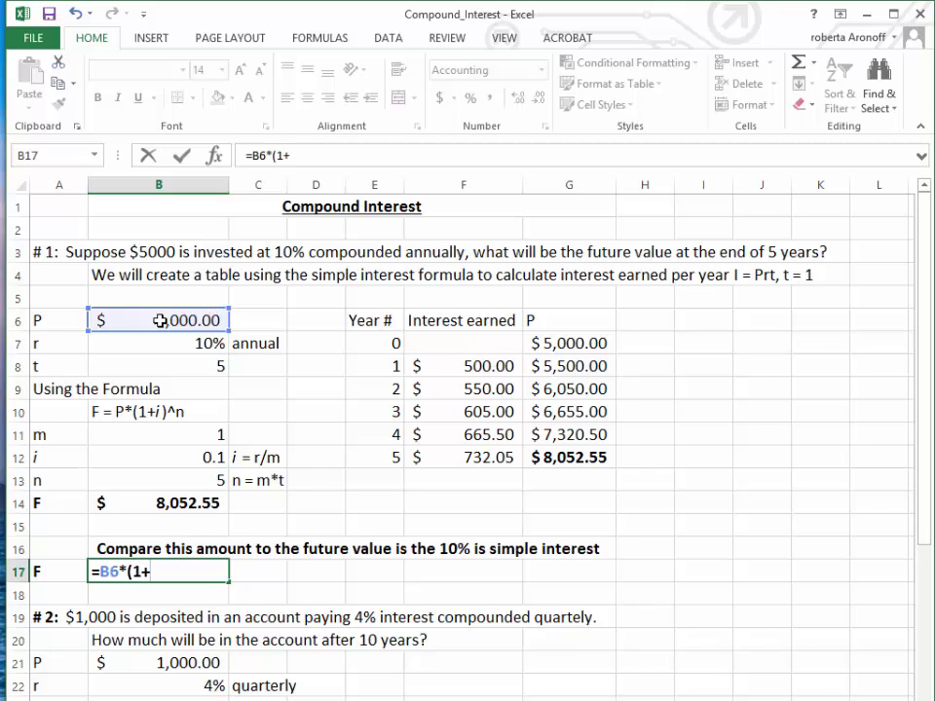
pyautogui.click(178, 341)
pyautogui.write('*')
pyautogui.click(185, 367)
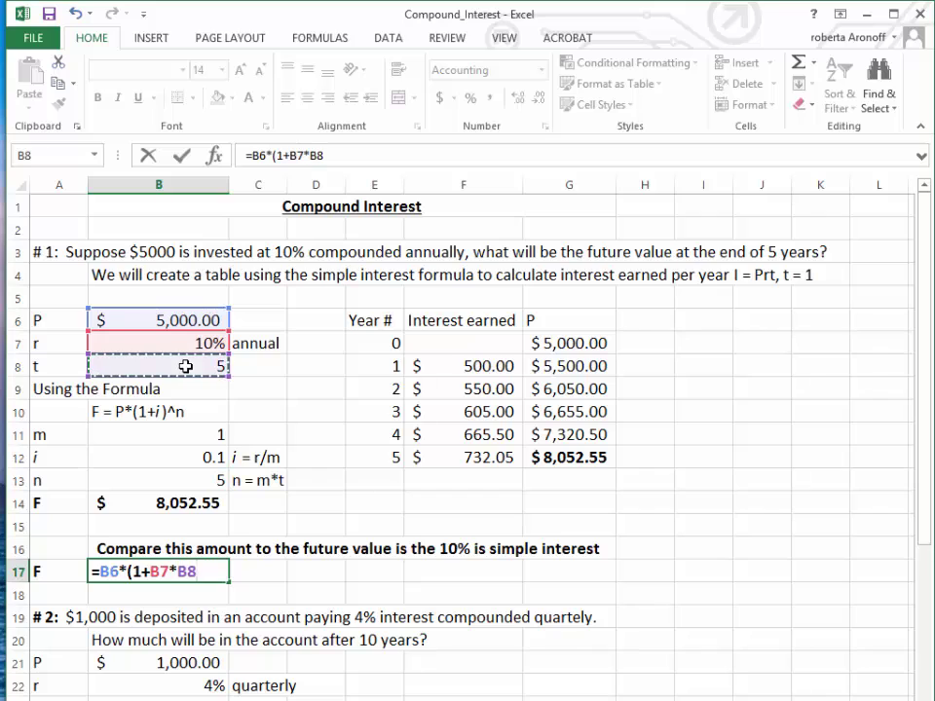
pyautogui.write(')')
pyautogui.press('Return')
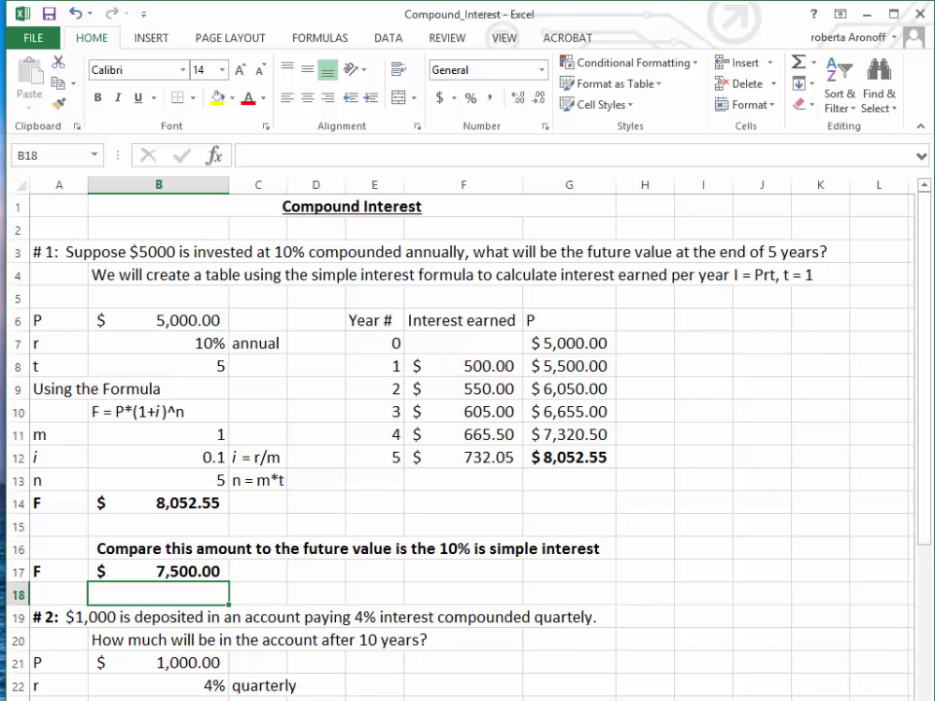
# - Set m to 4 in B24 for the quarterly compounding in problem #2
pyautogui.scroll(-3, 458, 439)
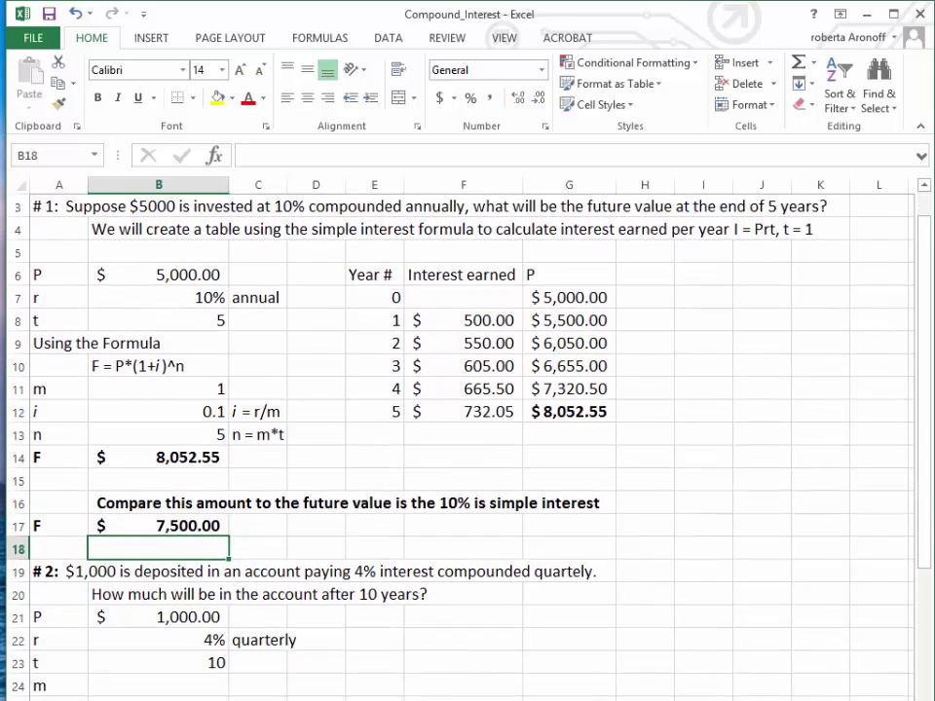
pyautogui.scroll(-2, 458, 438)
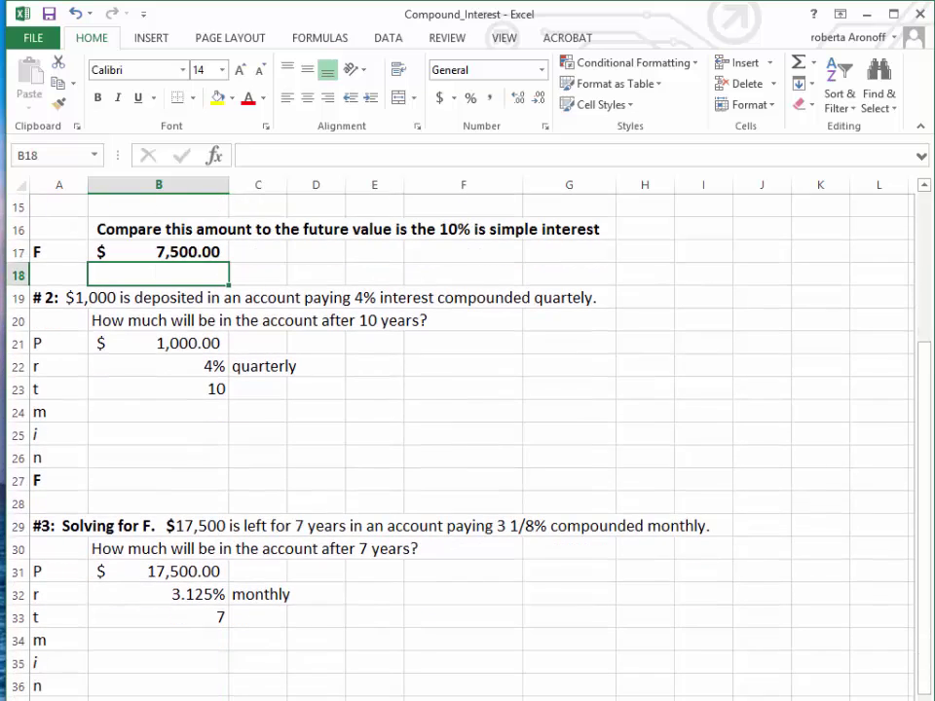
pyautogui.scroll(-1, 369, 273)
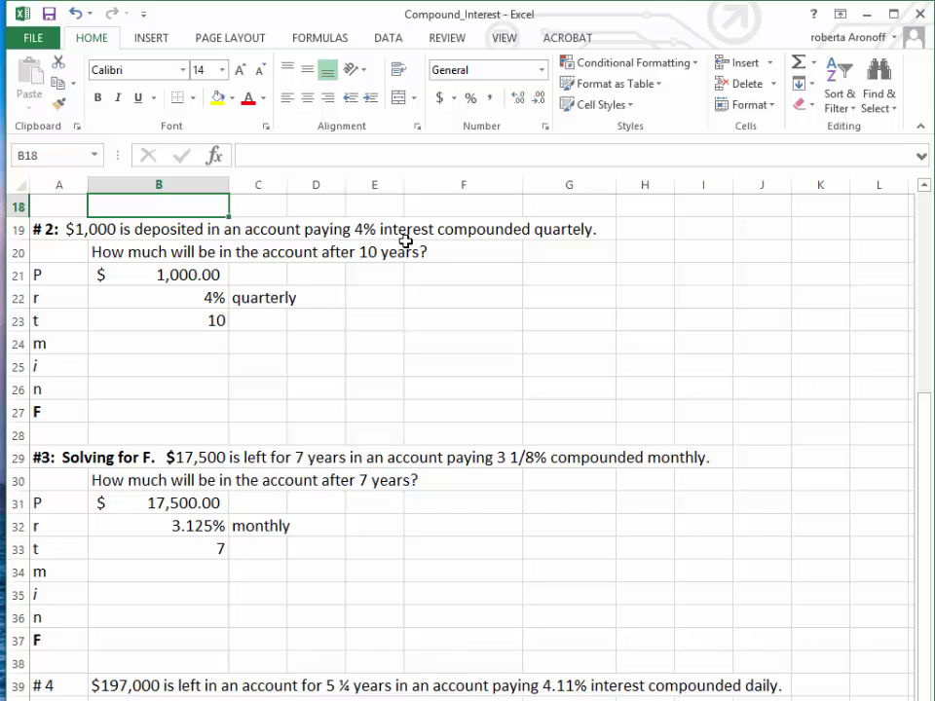
pyautogui.click(178, 345)
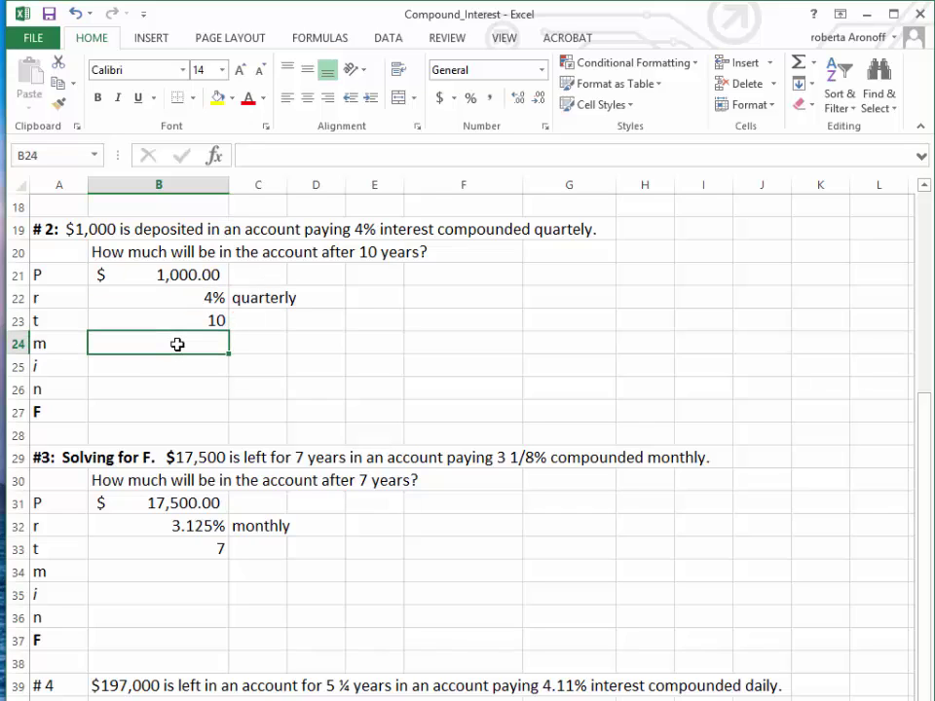
pyautogui.write('4')
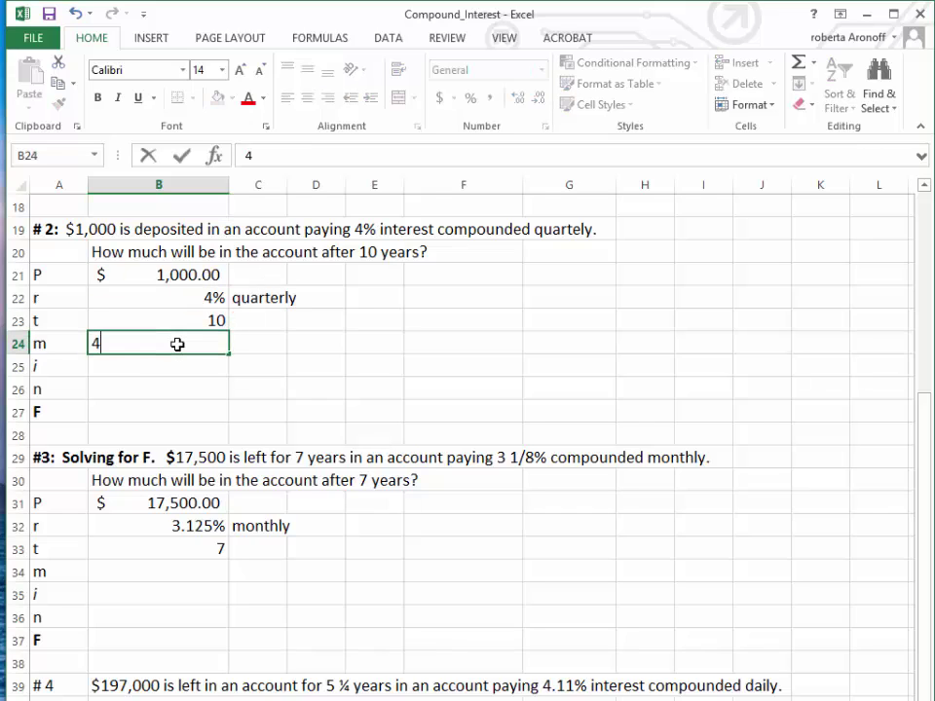
pyautogui.press('Return')
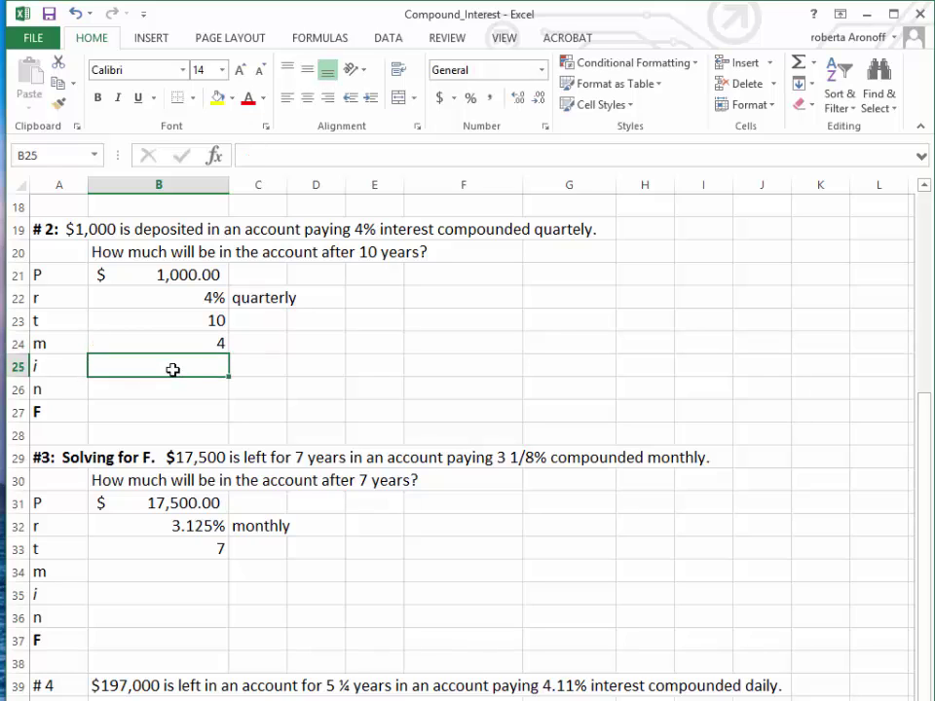
# - Calculate problem #2's periodic rate i in B25 by dividing the rate by m with =B22/B24
pyautogui.write('=')
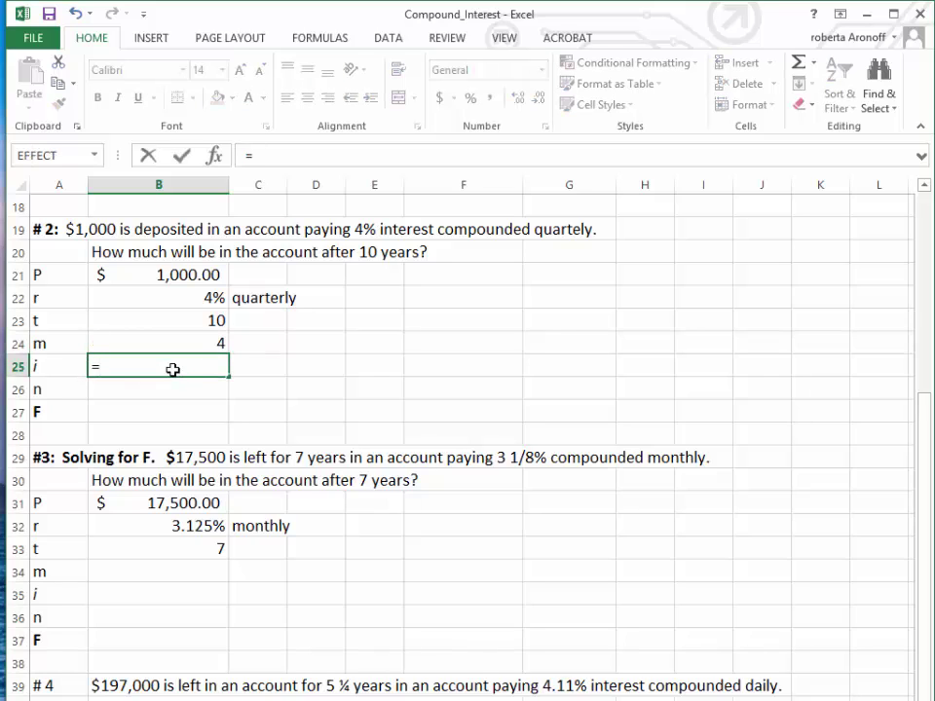
pyautogui.click(189, 295)
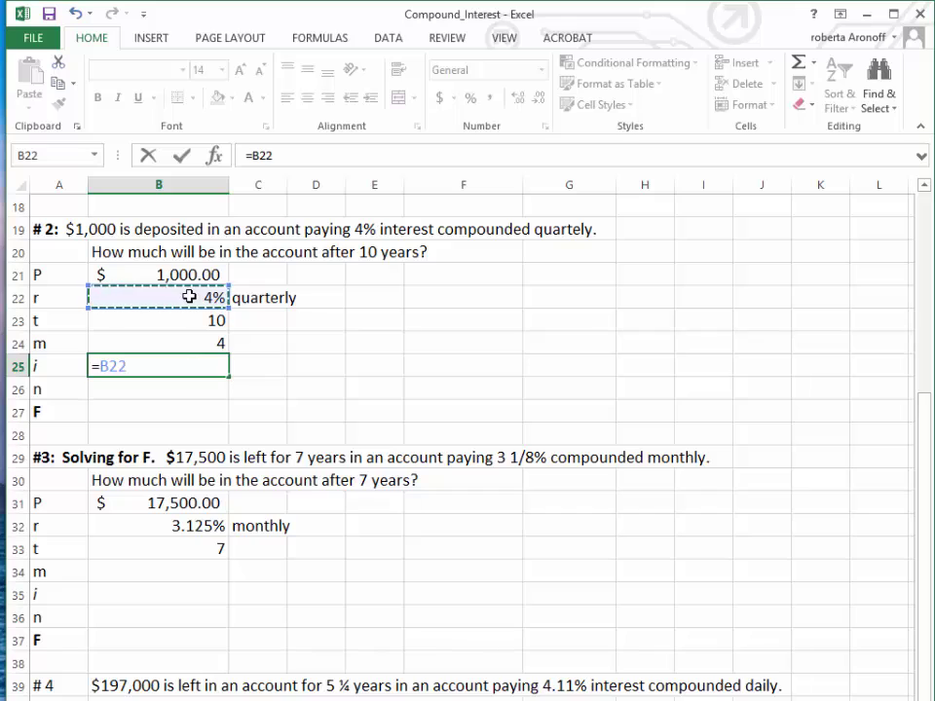
pyautogui.write('/')
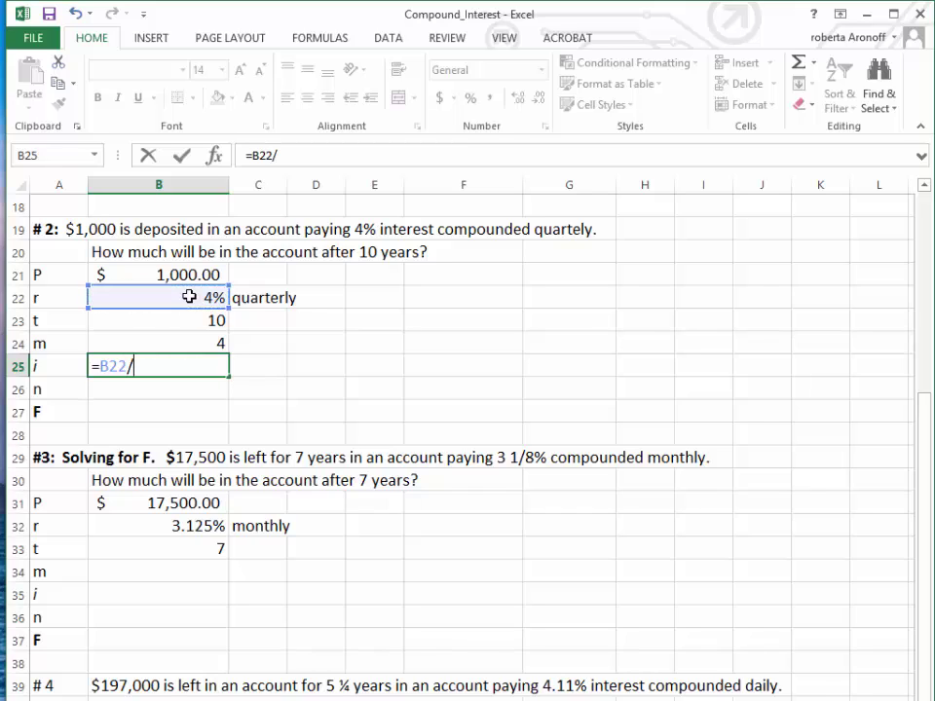
pyautogui.click(177, 344)
pyautogui.press('Return')
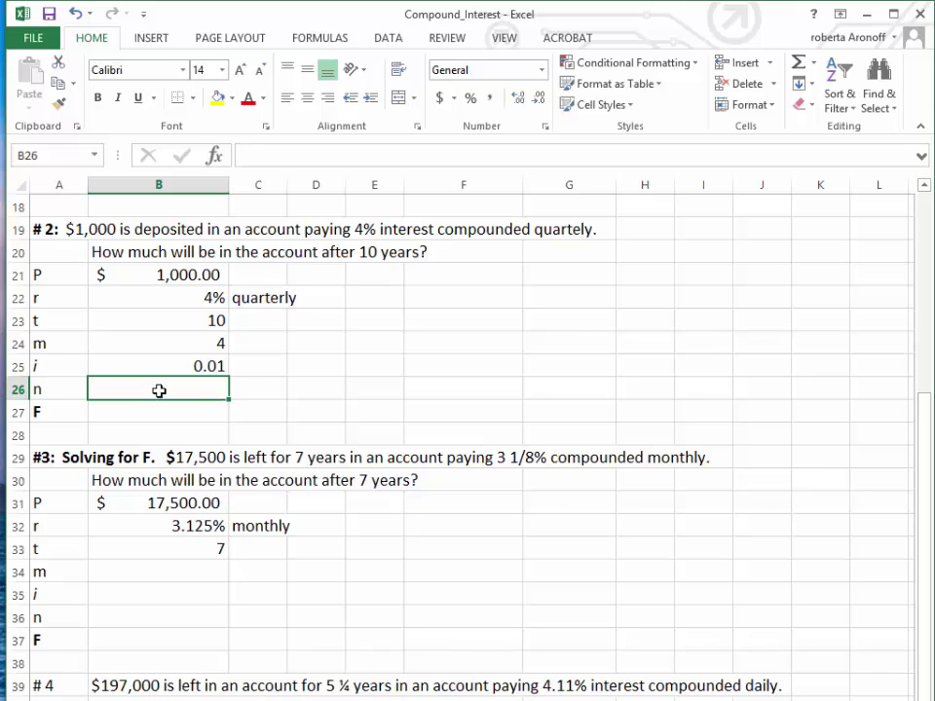
# - Calculate problem #2's number of periods n in B26 by multiplying m by the years with =B24*B23
pyautogui.write('=')
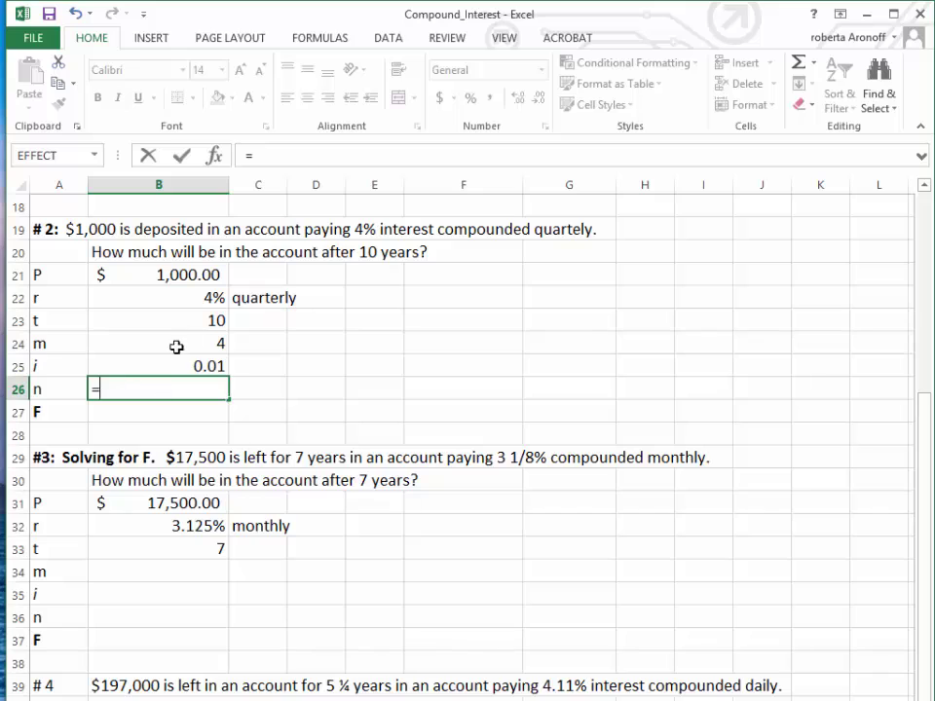
pyautogui.click(194, 341)
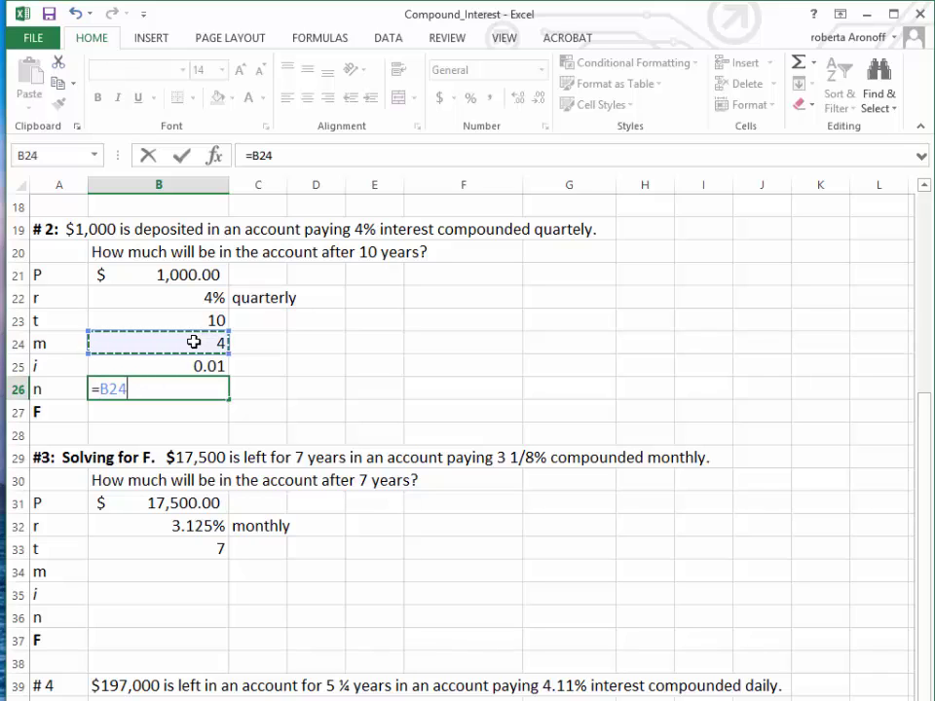
pyautogui.write('*')
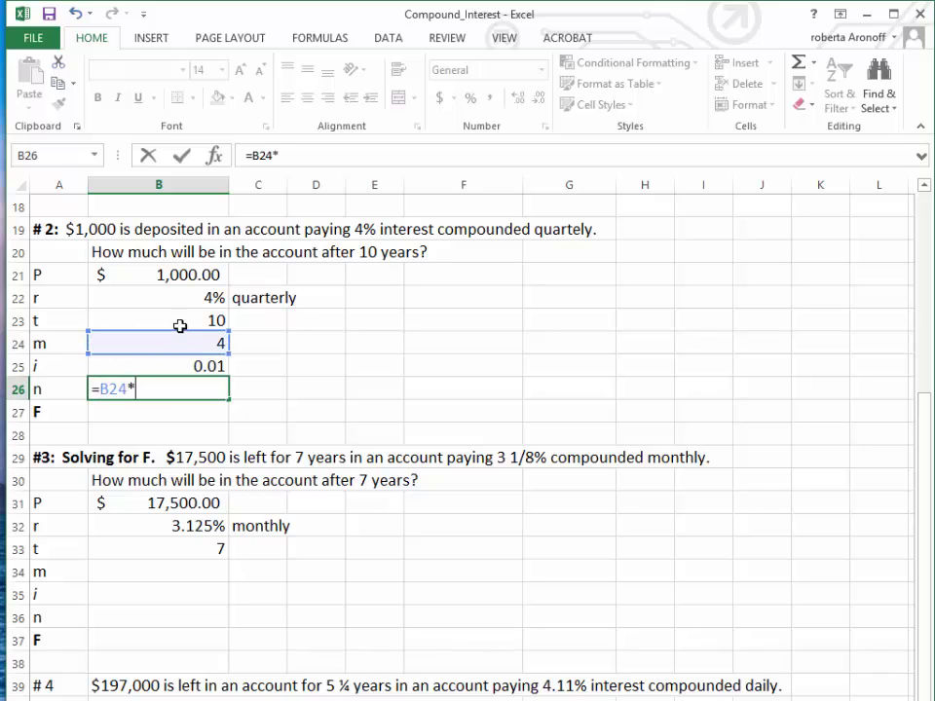
pyautogui.click(182, 319)
pyautogui.press('Return')
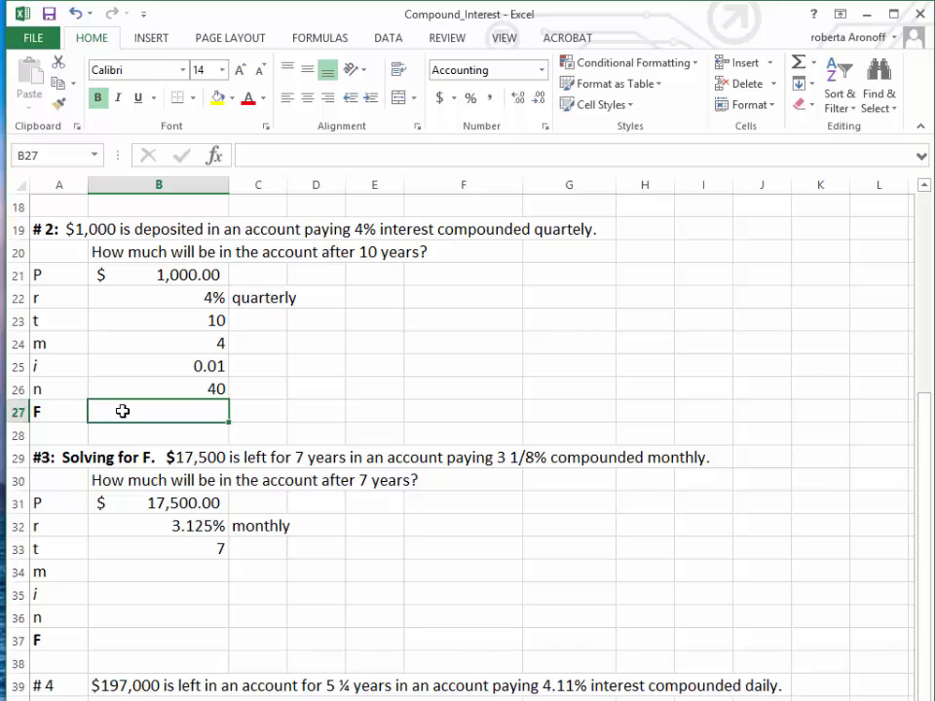
# - Calculate problem #2's future value F in B27 with the compound interest formula =B21*(1+B25)^B26
pyautogui.write('=')
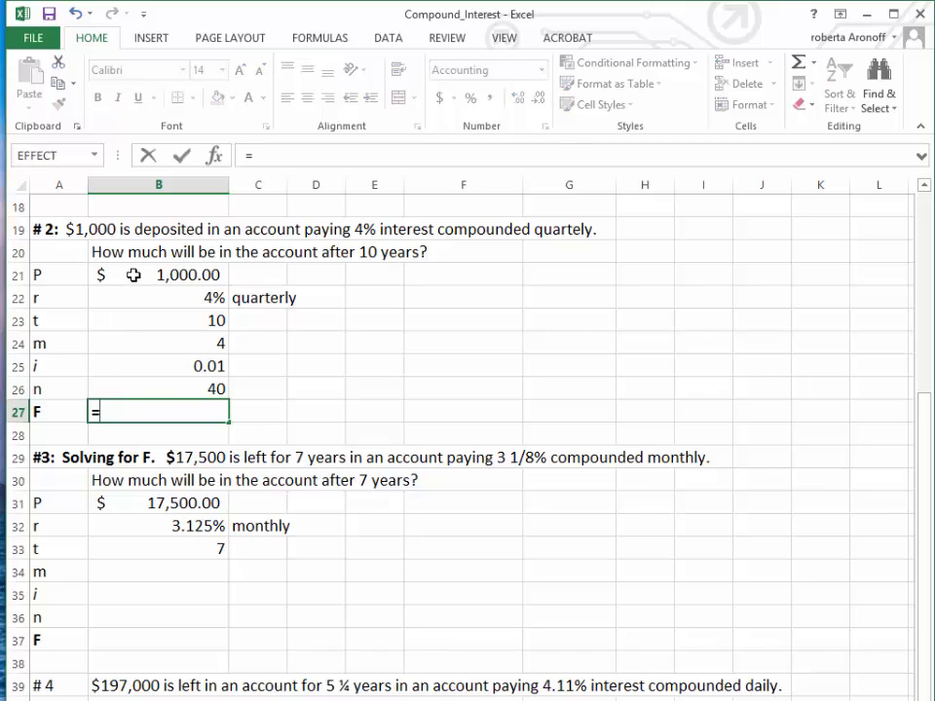
pyautogui.click(133, 275)
pyautogui.write('*')
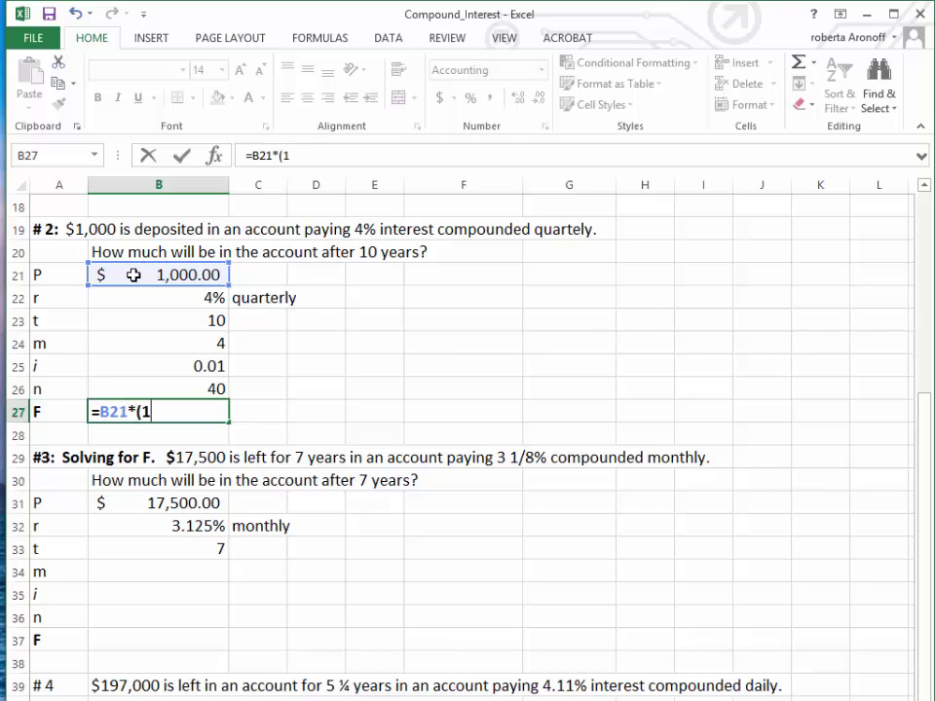
pyautogui.write('(1+')
pyautogui.click(166, 365)
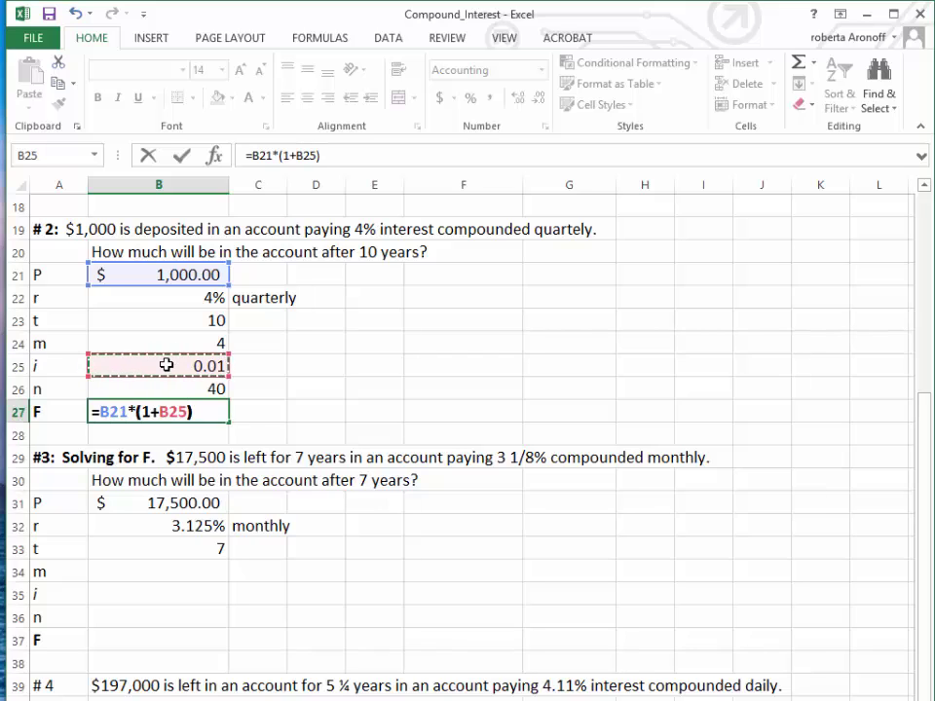
pyautogui.write(')^')
pyautogui.click(167, 389)
pyautogui.press('Return')
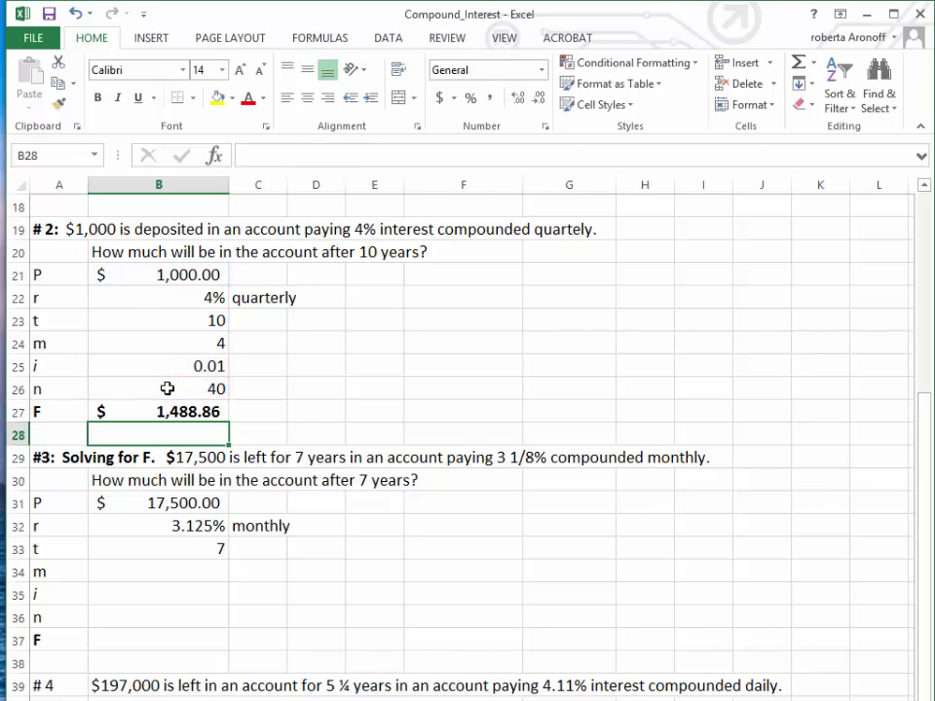
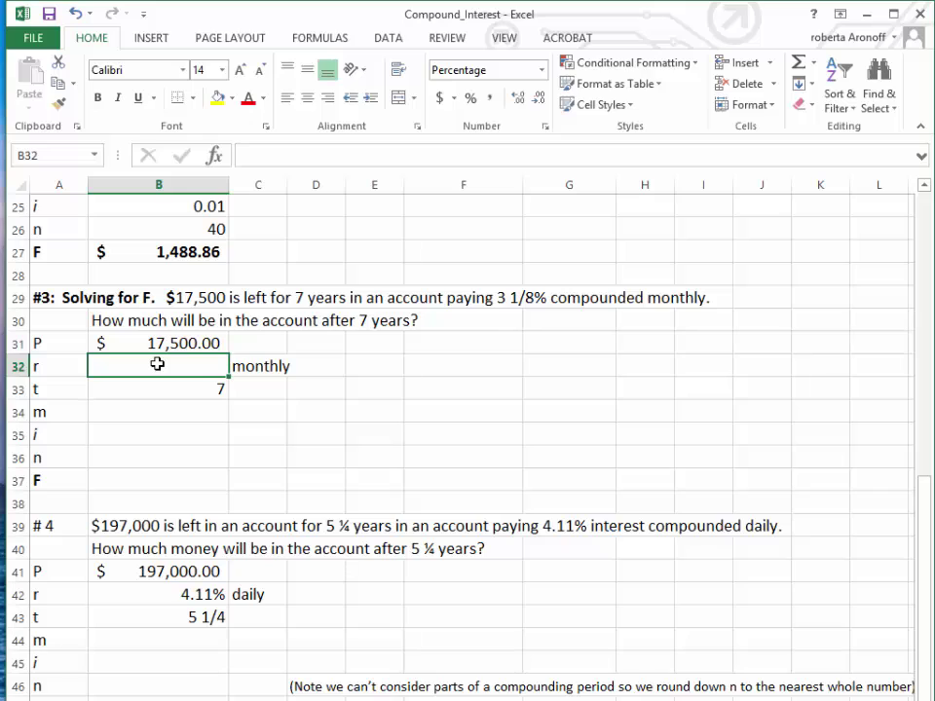
# - Enter problem #3's interest rate in B32 as the mixed fraction 3 1/8%
pyautogui.write('3')
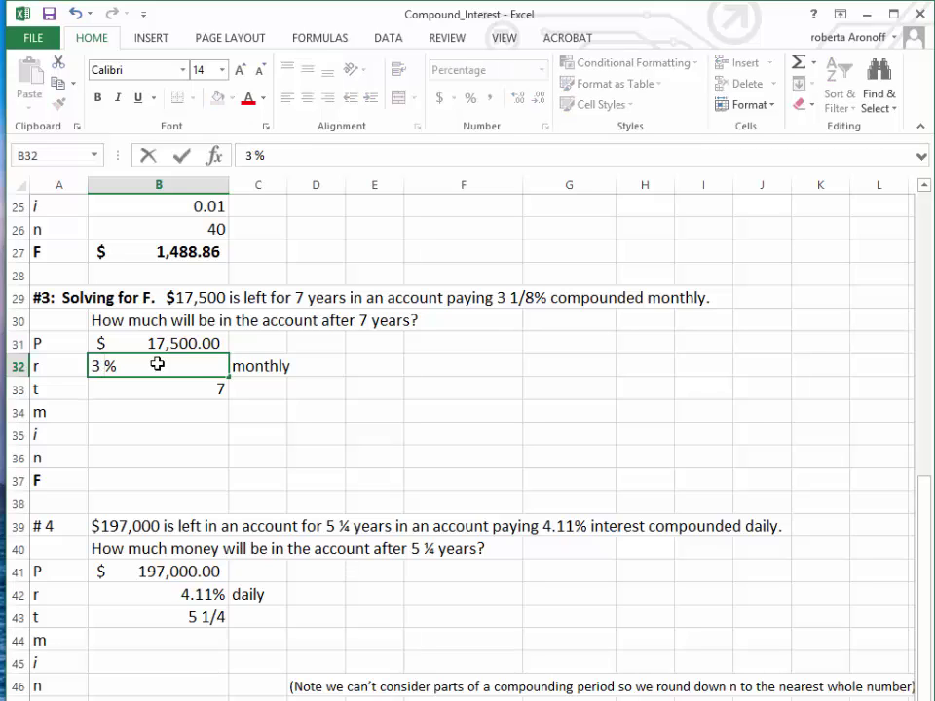
pyautogui.write(' 1/8')
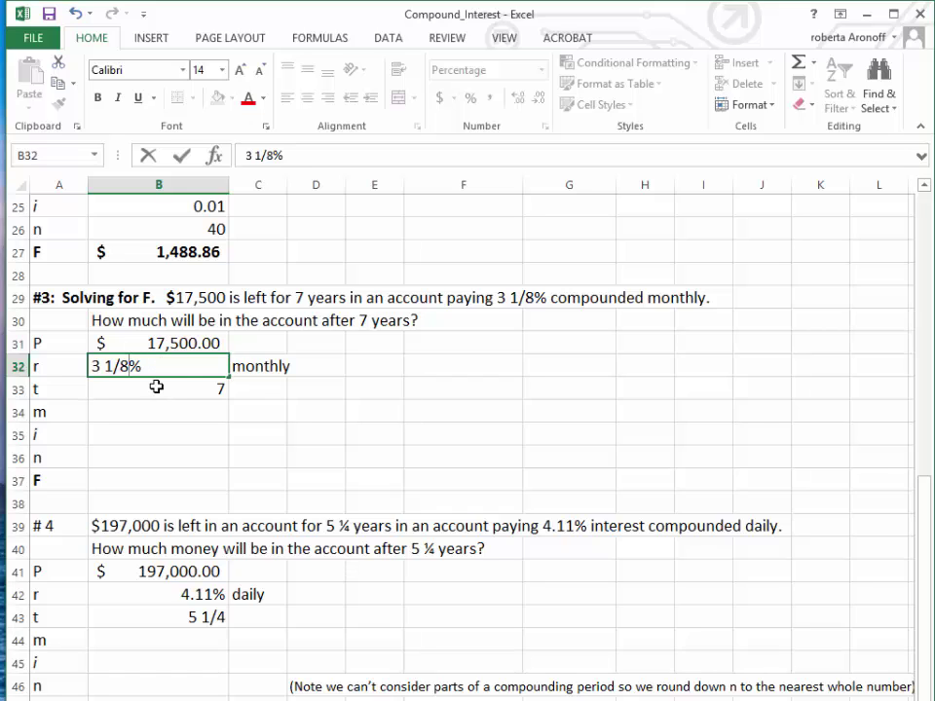
pyautogui.press('Return')
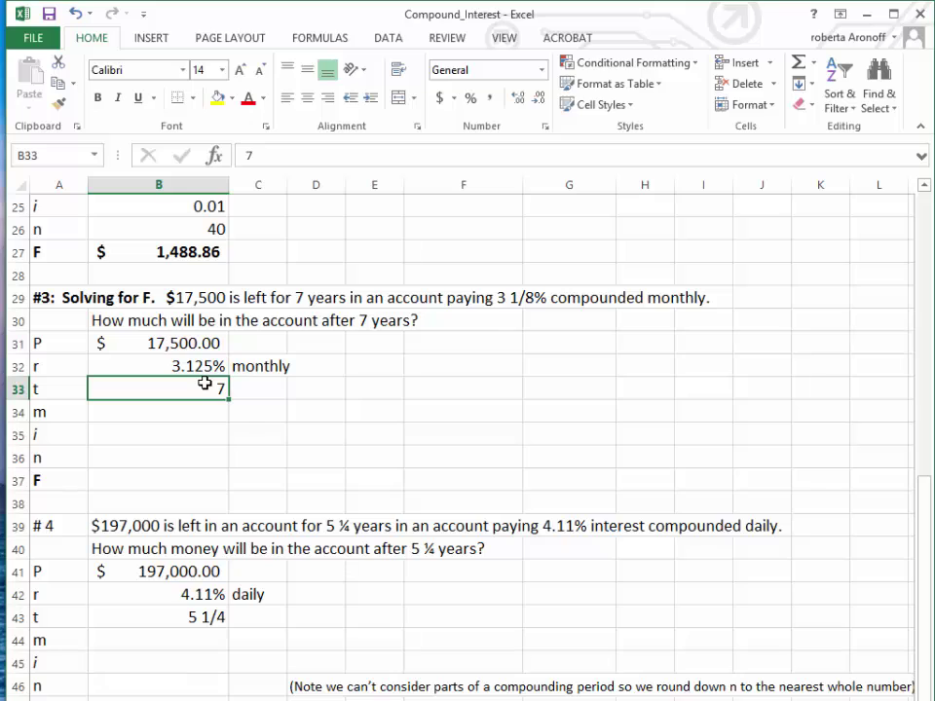
# - Show one extra decimal place in problem #3's years and rate cells, B33 and B32, and remove it again from both
pyautogui.click(518, 98)
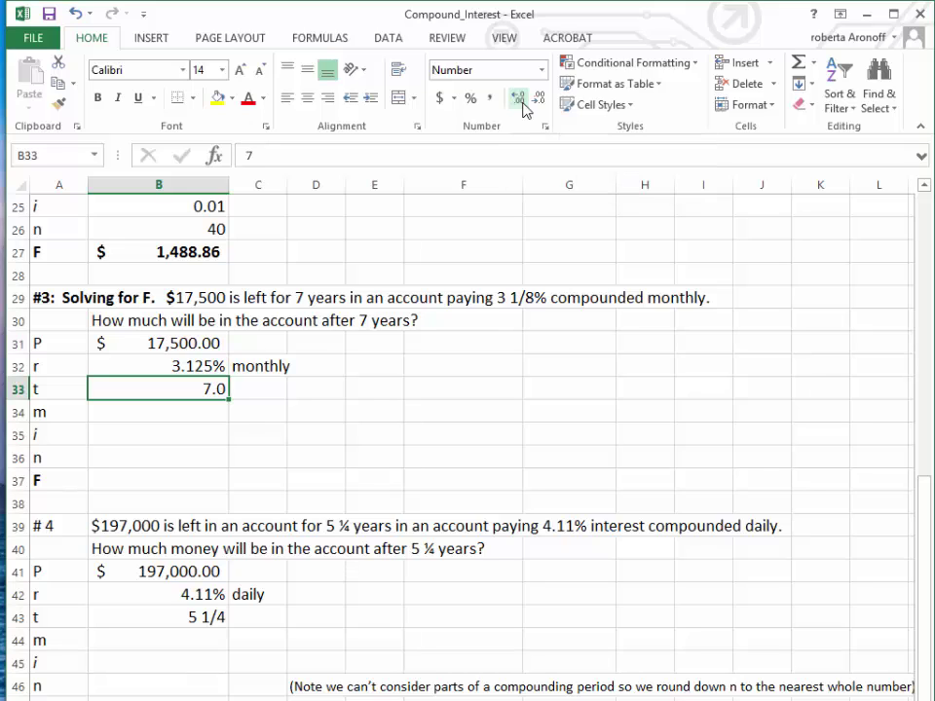
pyautogui.click(217, 366)
pyautogui.click(518, 98)
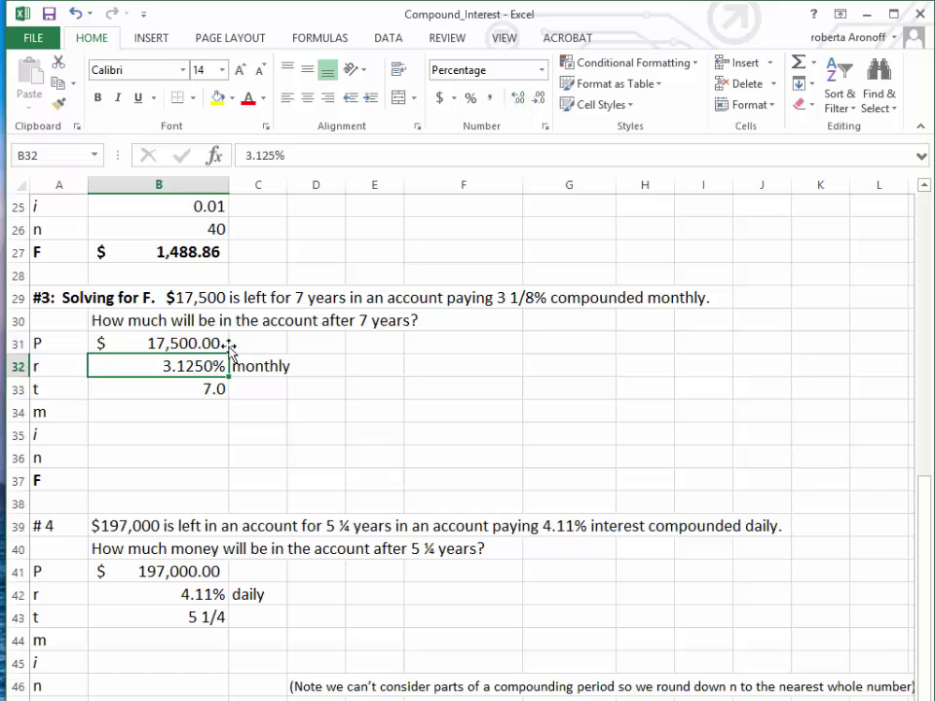
pyautogui.click(537, 99)
pyautogui.click(199, 393)
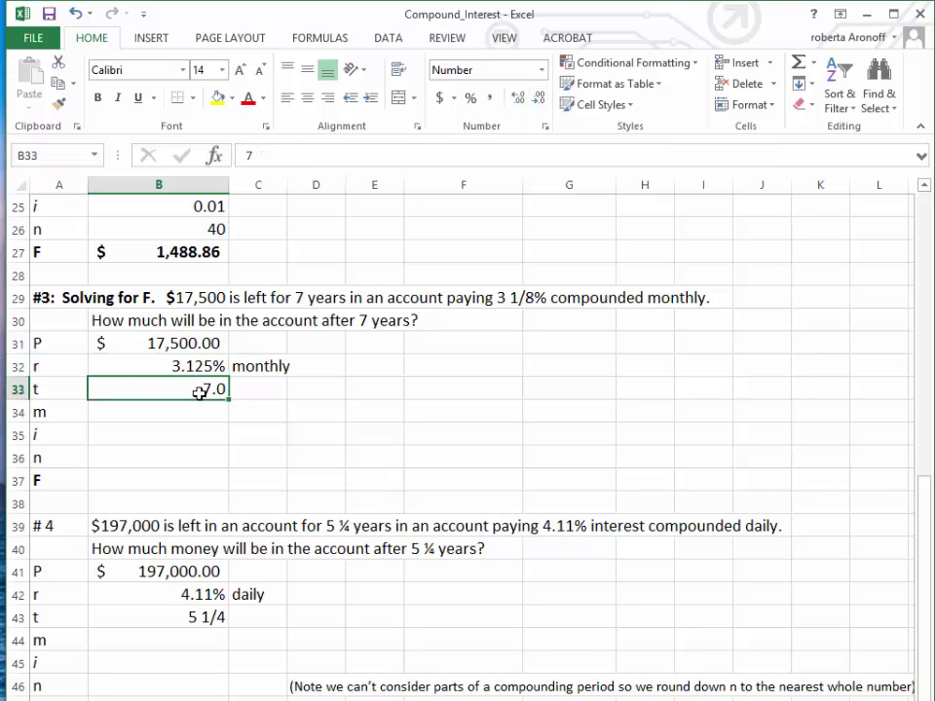
pyautogui.click(538, 98)
# - Enter 12 in B34 as problem #3's number of compounding periods per year, m, for monthly compounding
pyautogui.click(134, 411)
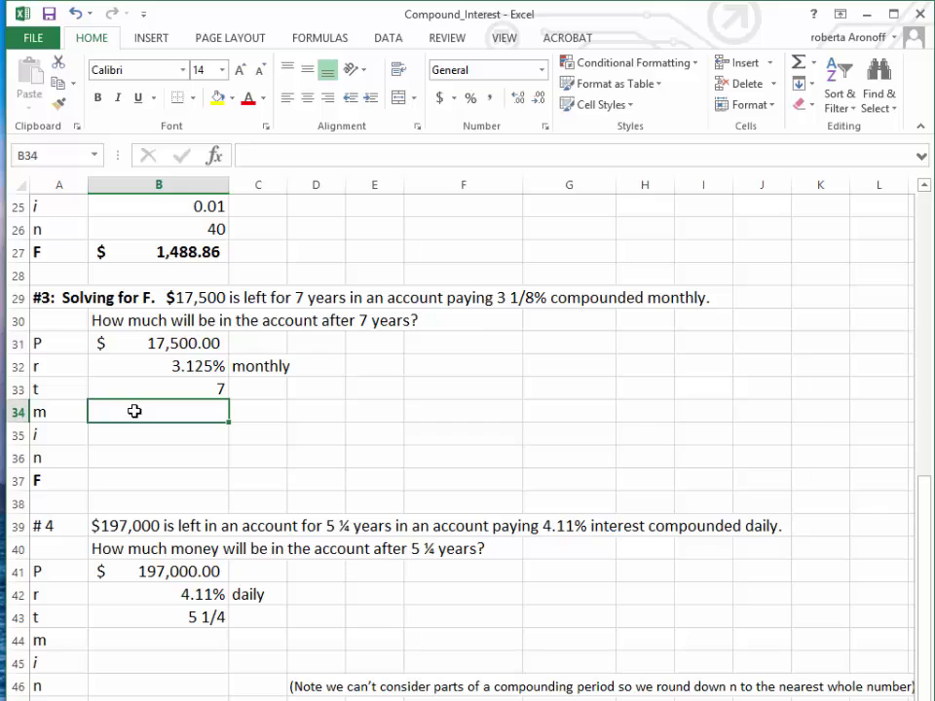
pyautogui.write('12')
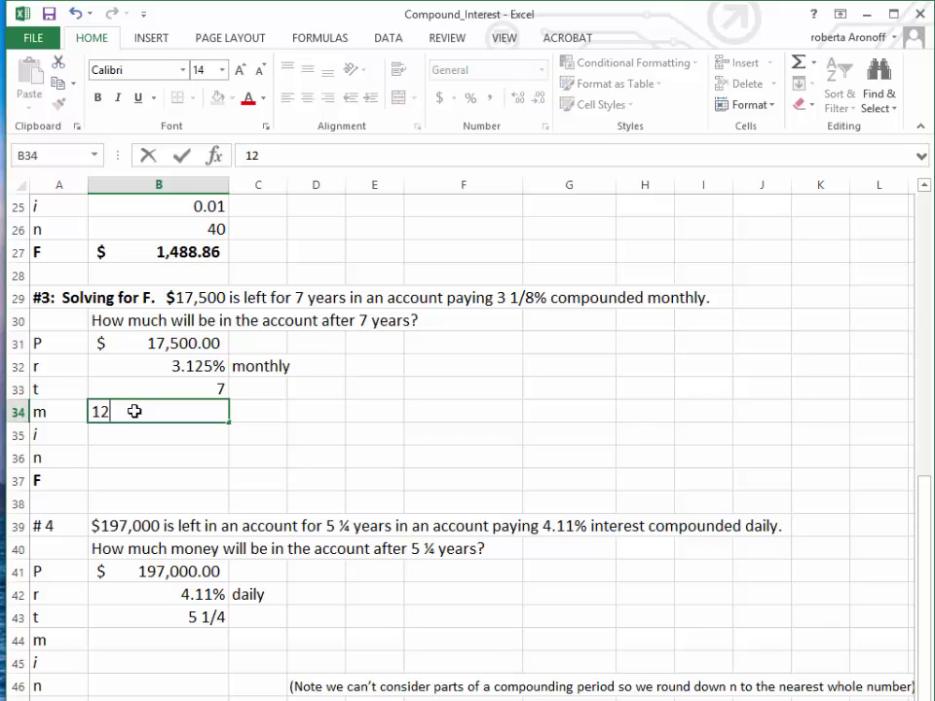
pyautogui.press('Return')
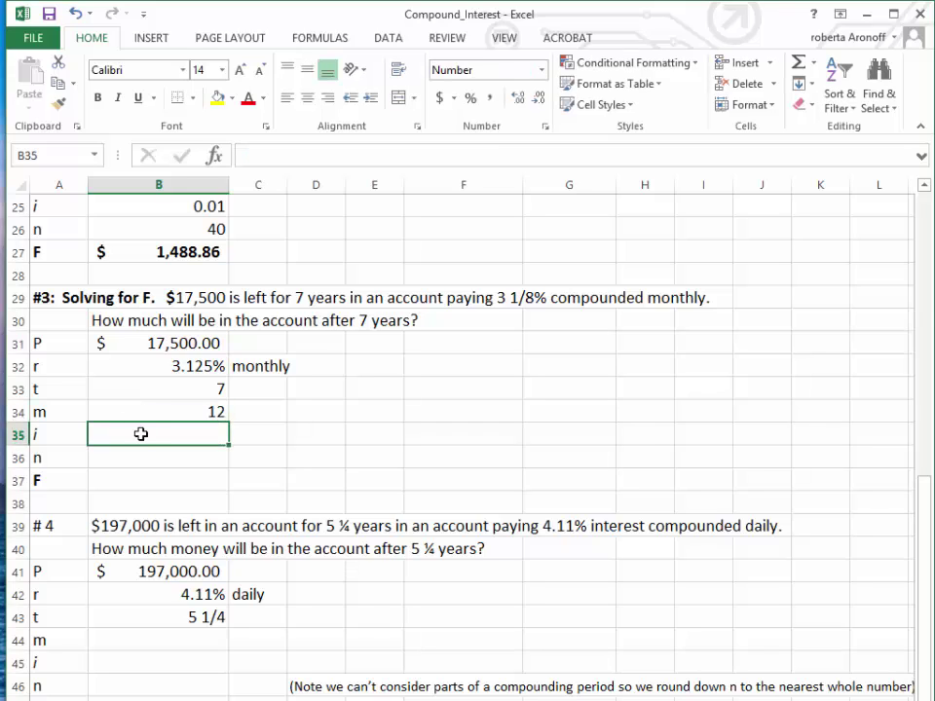
# - Calculate problem #3's periodic rate i in B35 by dividing the rate by m with =B32/B34
pyautogui.write('=')
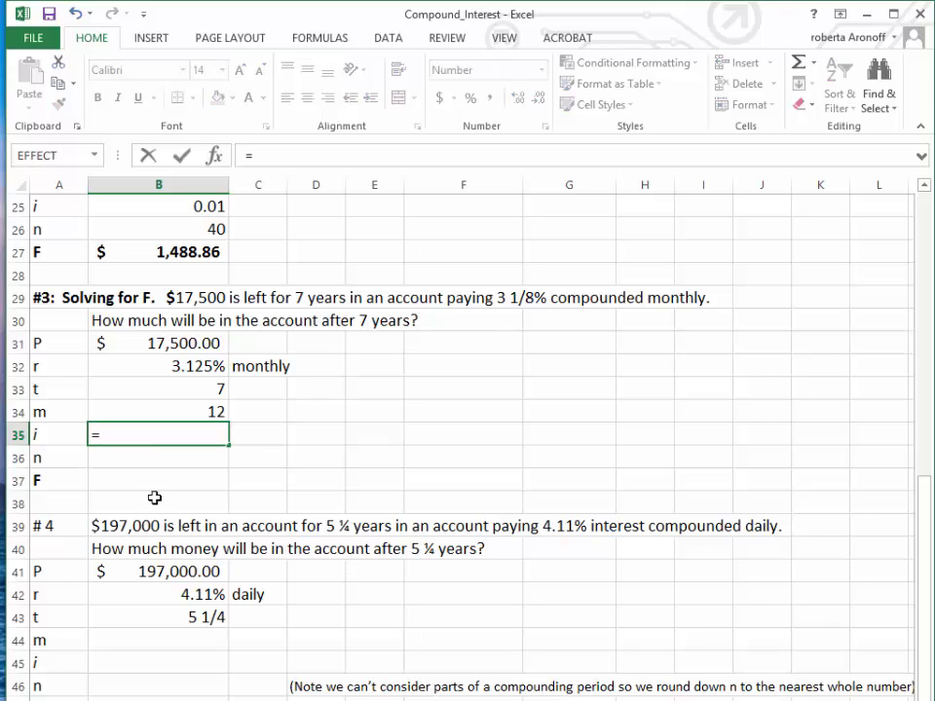
pyautogui.click(150, 371)
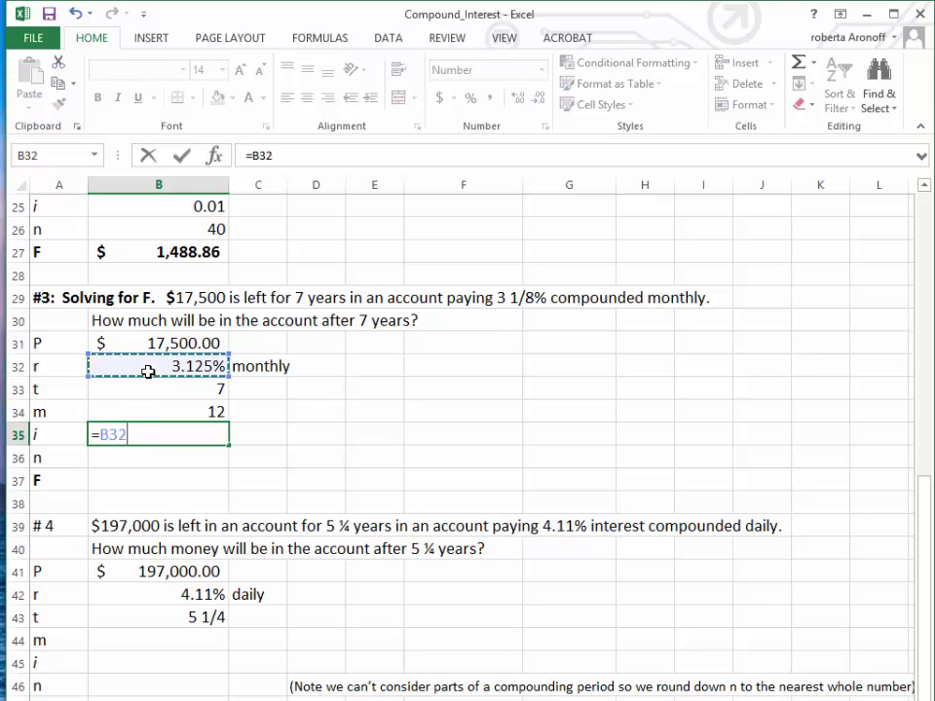
pyautogui.write('/')
pyautogui.click(159, 407)
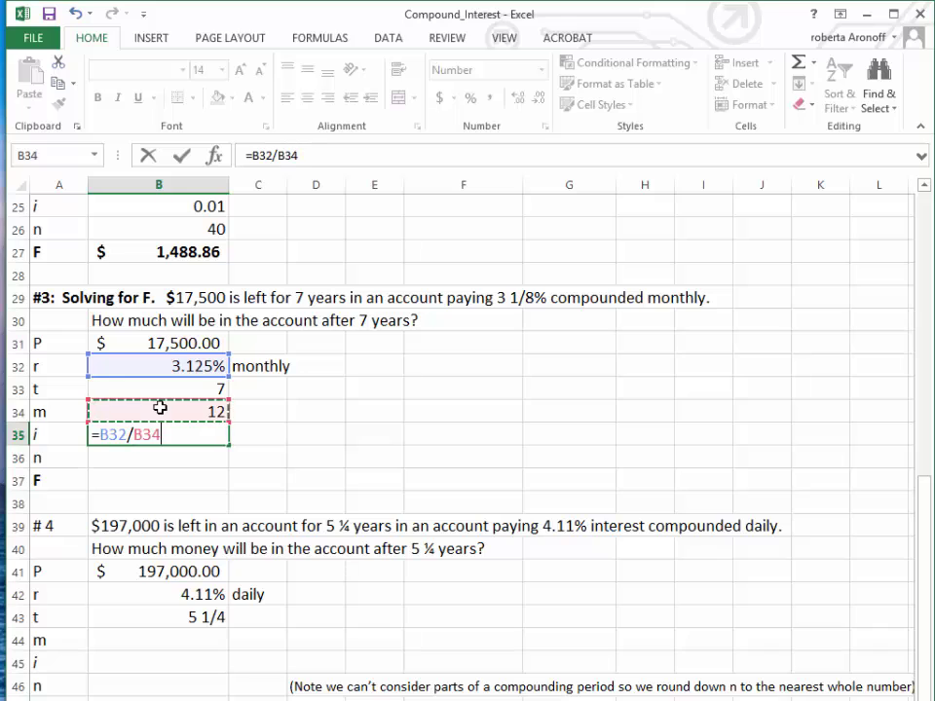
pyautogui.press('Return')
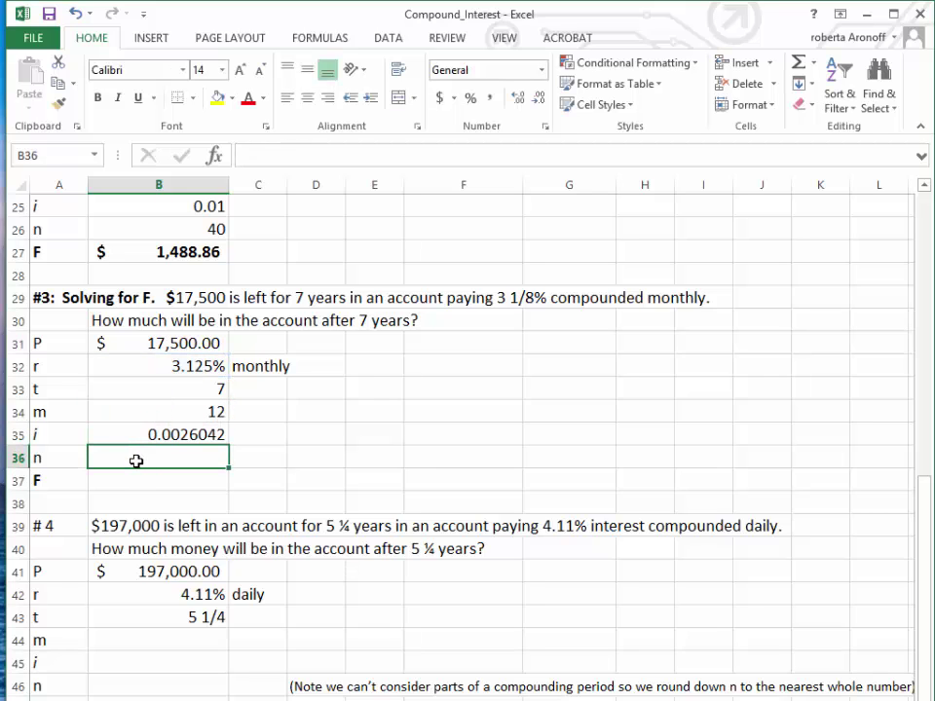
# - Calculate problem #3's number of periods n in B36 by multiplying m by the years with =B34*B33
pyautogui.write('=')
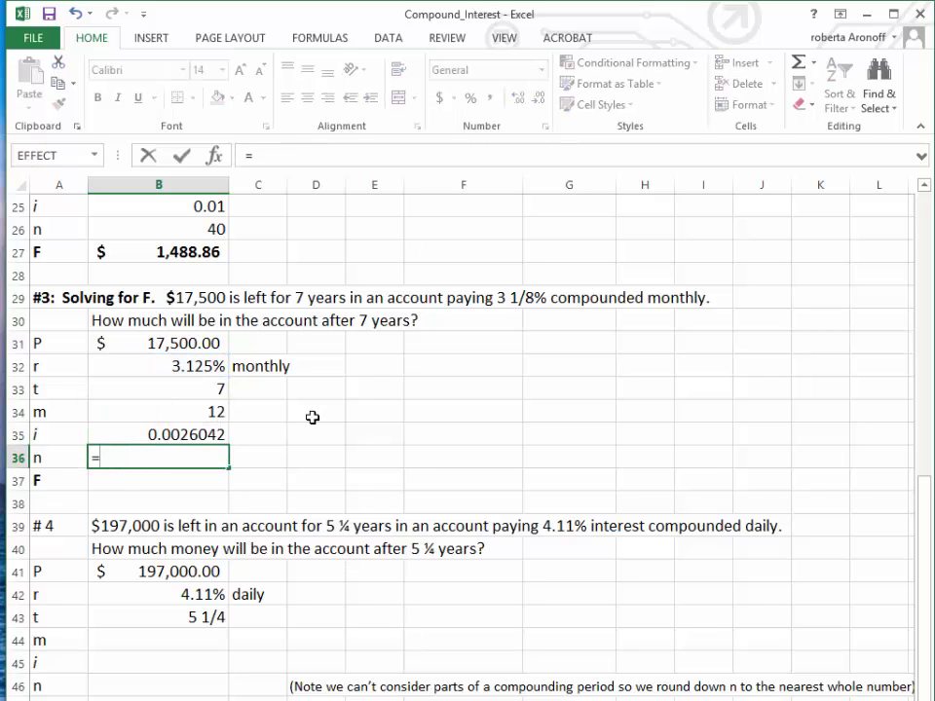
pyautogui.click(181, 417)
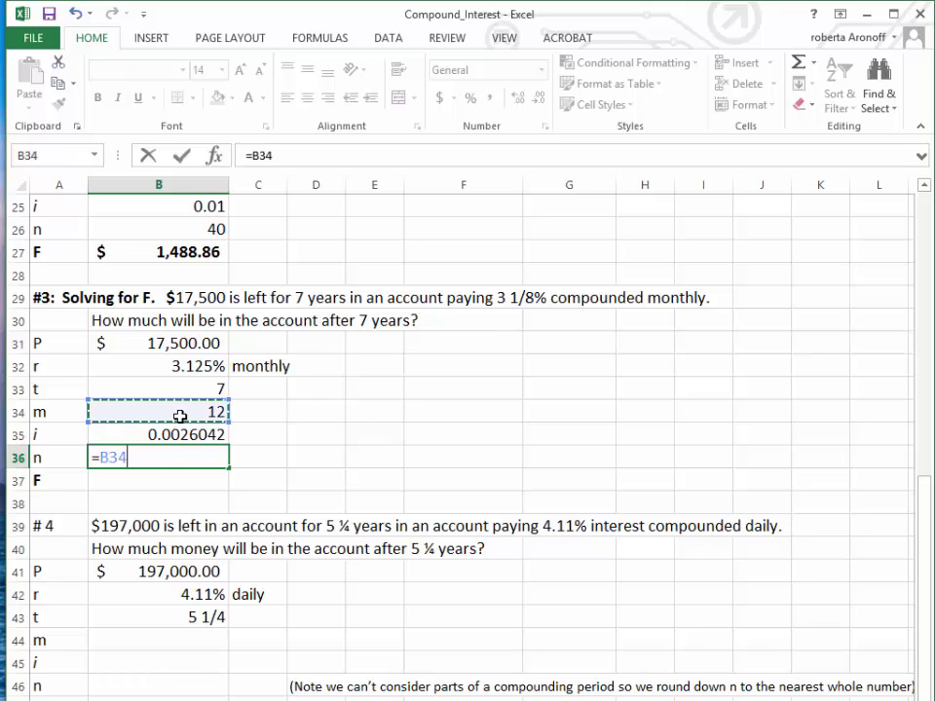
pyautogui.write('*')
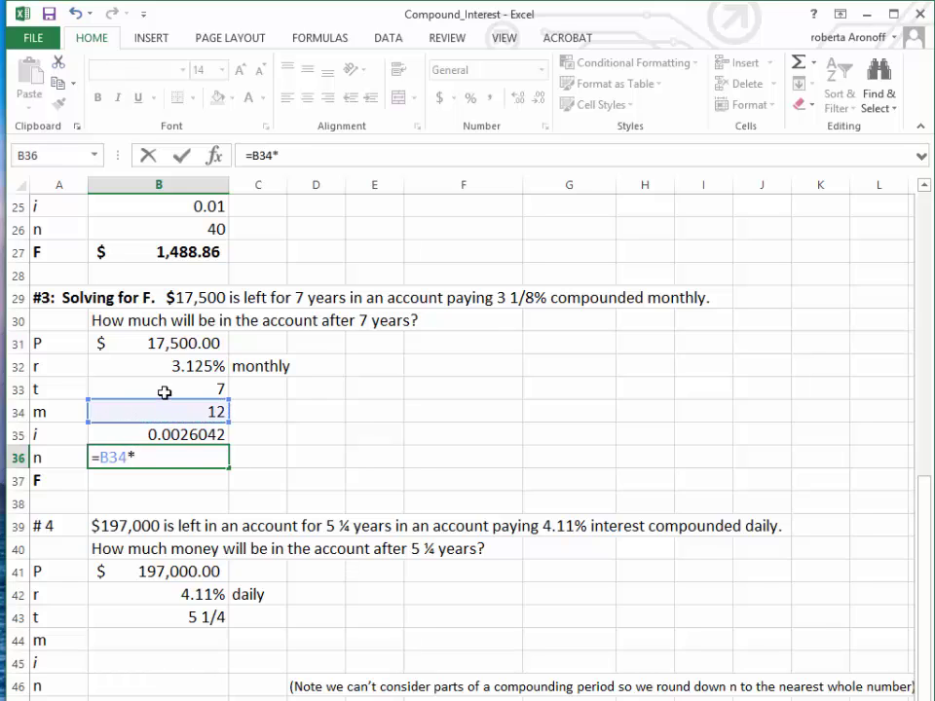
pyautogui.click(167, 391)
pyautogui.press('Return')
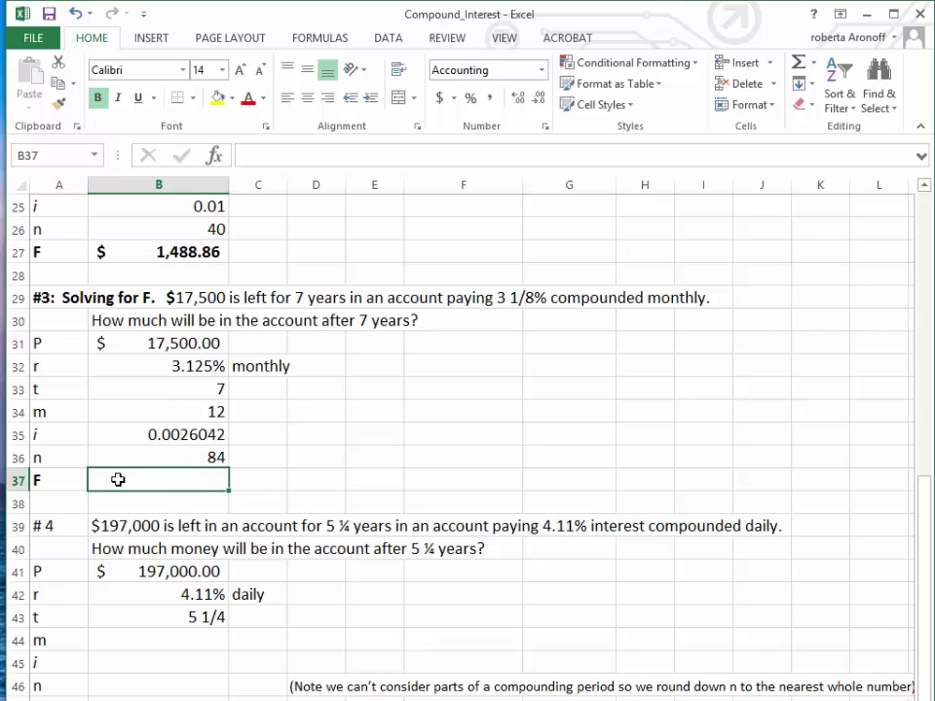
# - Calculate problem #3's future value F in B37 with the compound interest formula =B31*(1+B35)^B36
pyautogui.write('=')
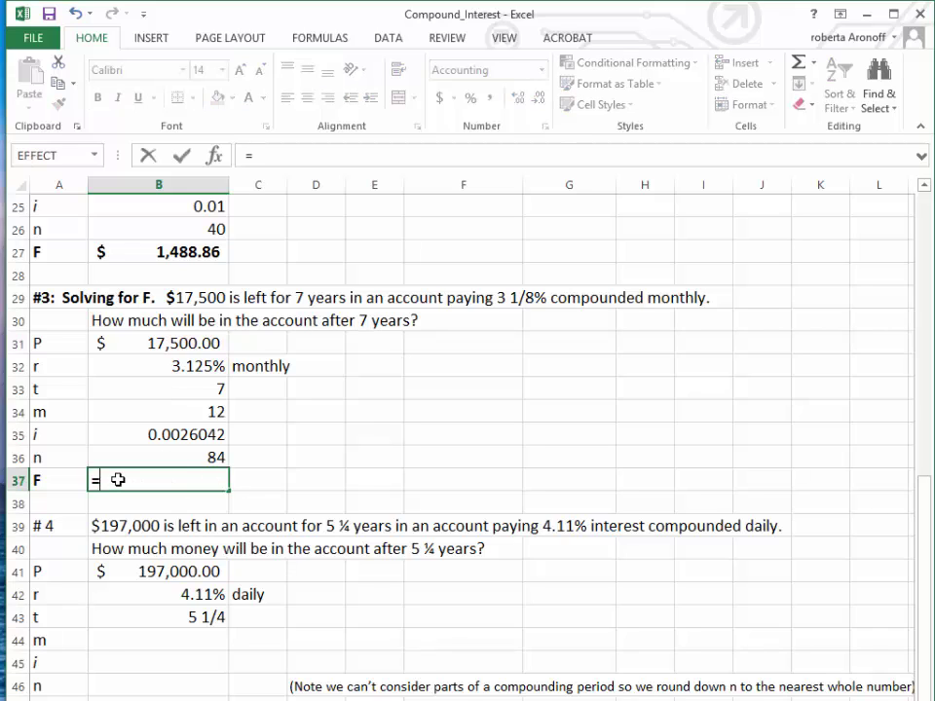
pyautogui.click(139, 344)
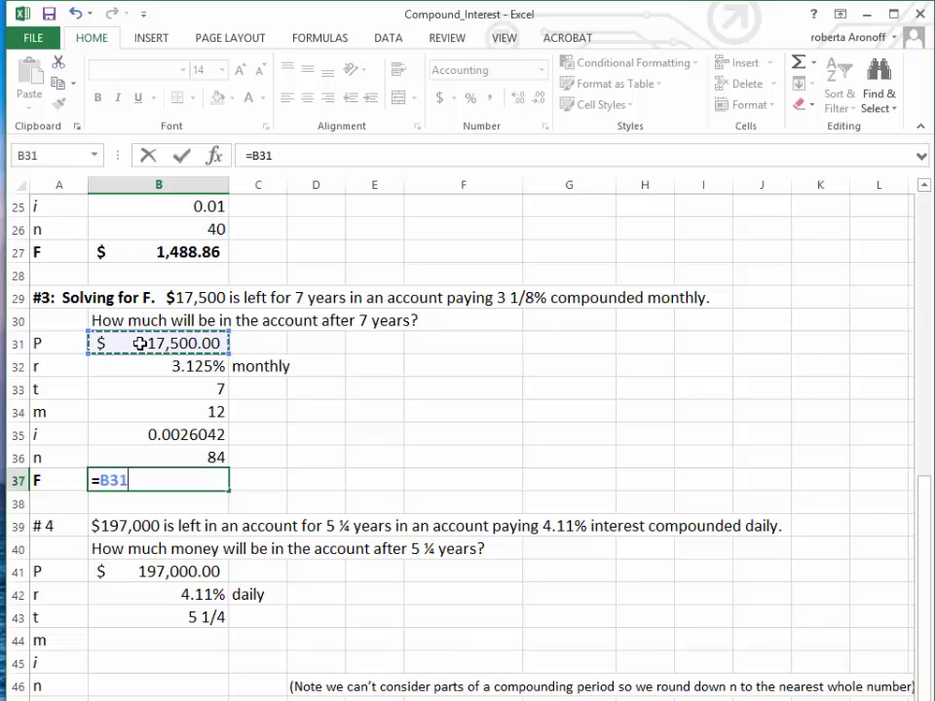
pyautogui.write('*')
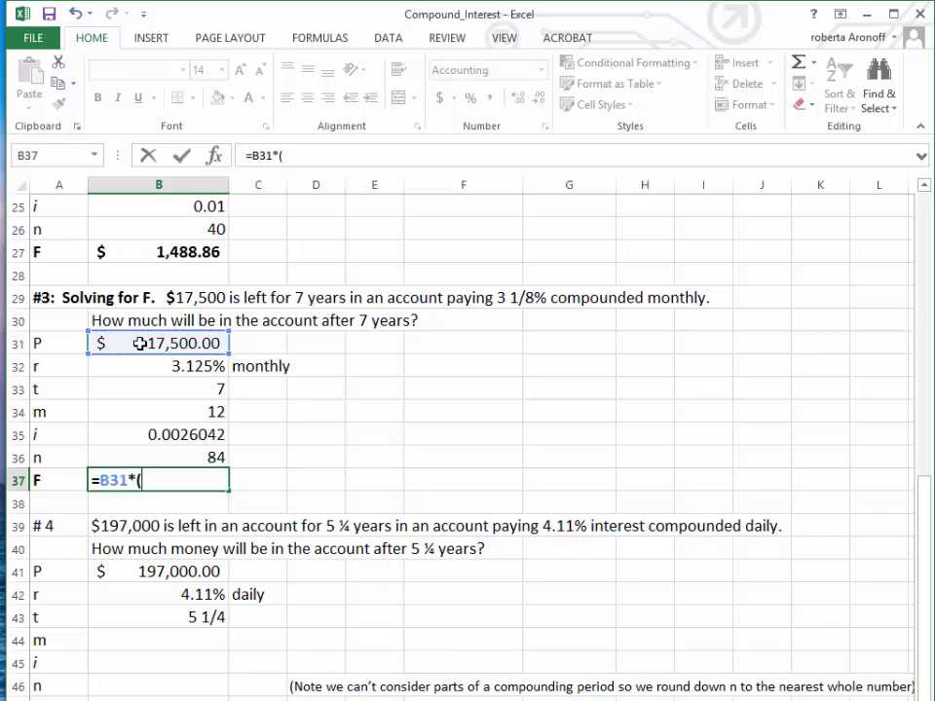
pyautogui.write('(1+')
pyautogui.click(140, 435)
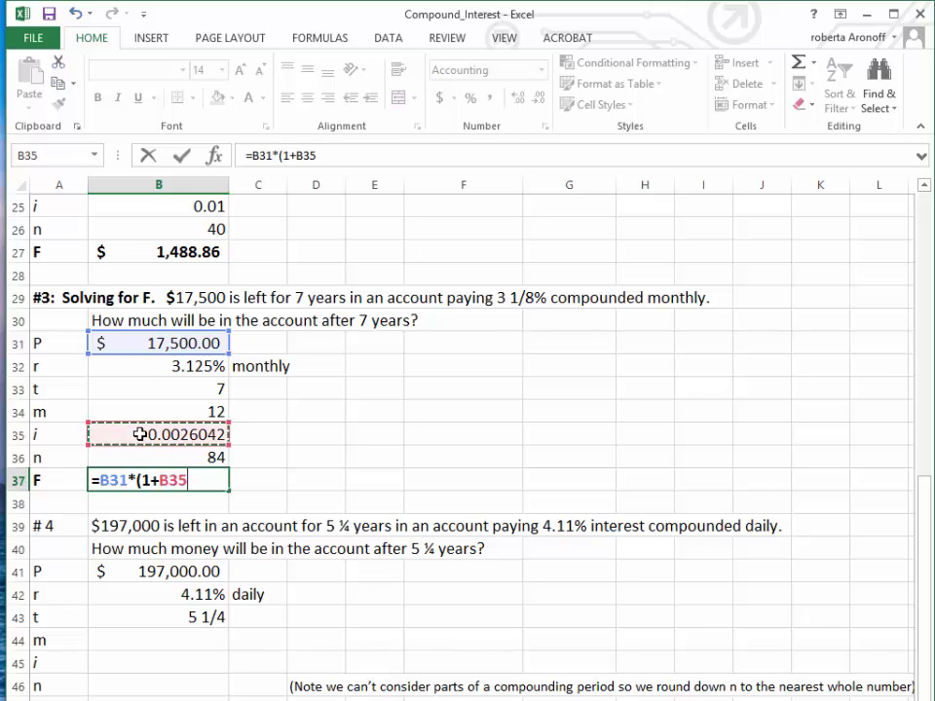
pyautogui.write(')')
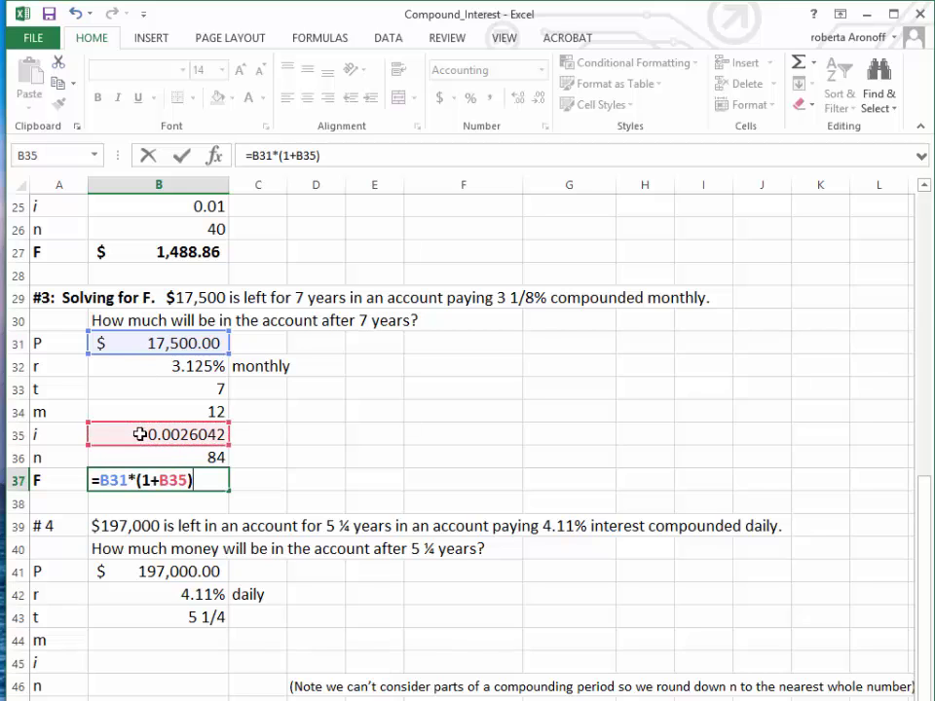
pyautogui.write('&^')
pyautogui.press('BackSpace')
pyautogui.scroll(1, 141, 435)
pyautogui.click(171, 524)
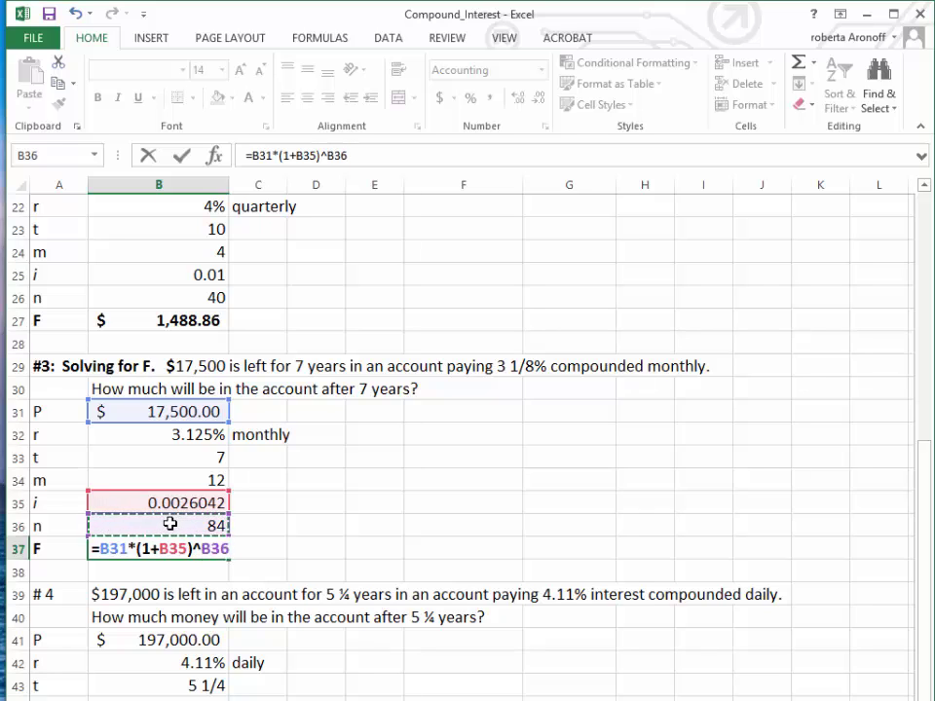
pyautogui.press('Return')
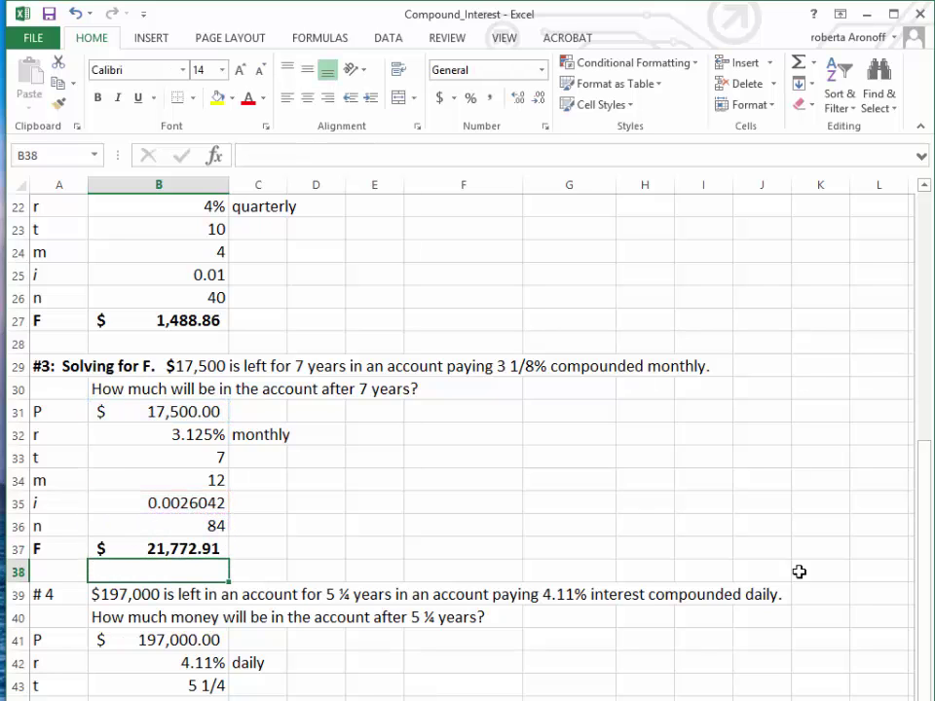
# - Convert problem #4's time of 5 1/4 years to a decimal in C43 with =5+1/4
pyautogui.scroll(-2, 467, 438)
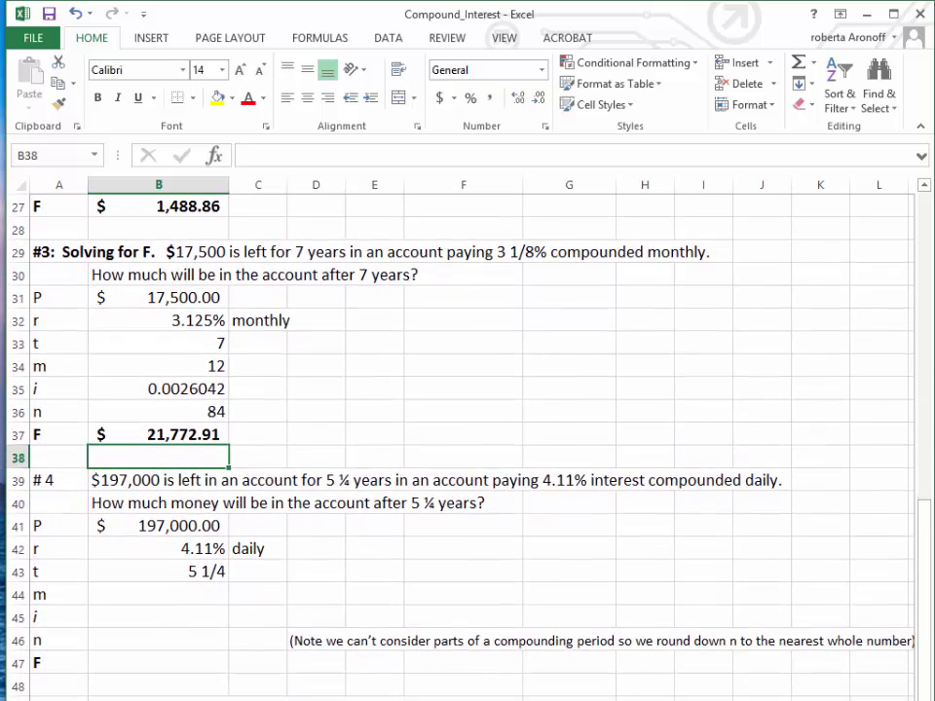
pyautogui.scroll(-3, 468, 438)
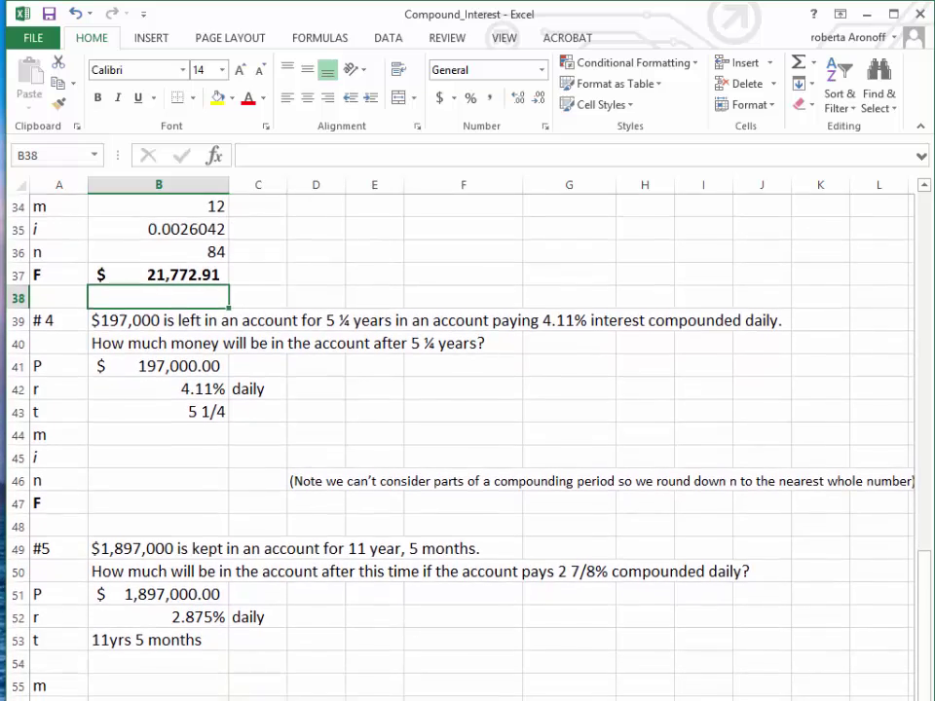
pyautogui.scroll(-1, 467, 438)
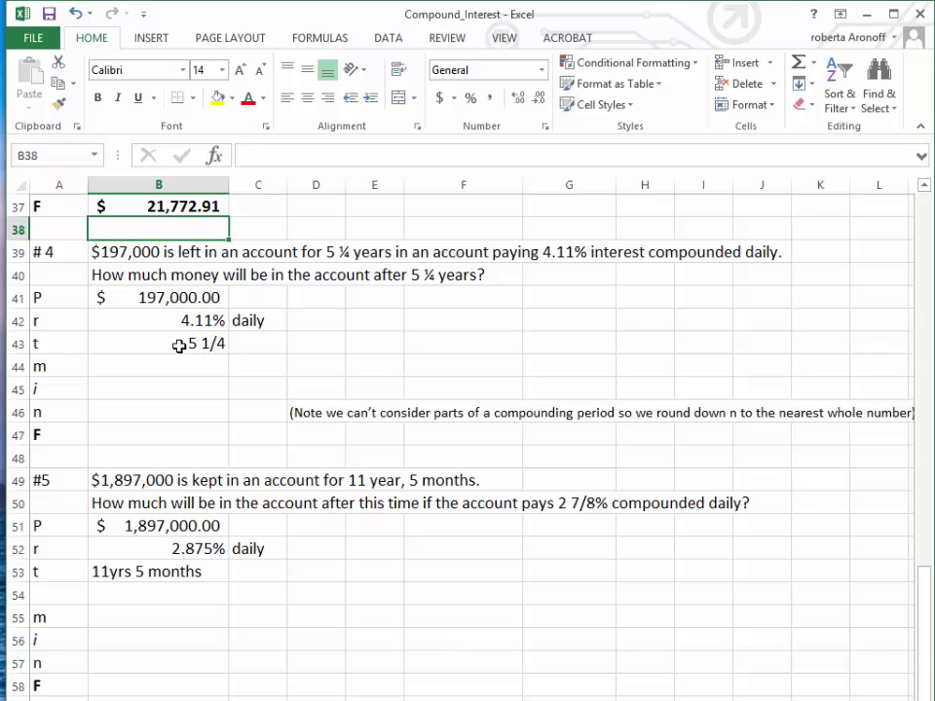
pyautogui.click(261, 343)
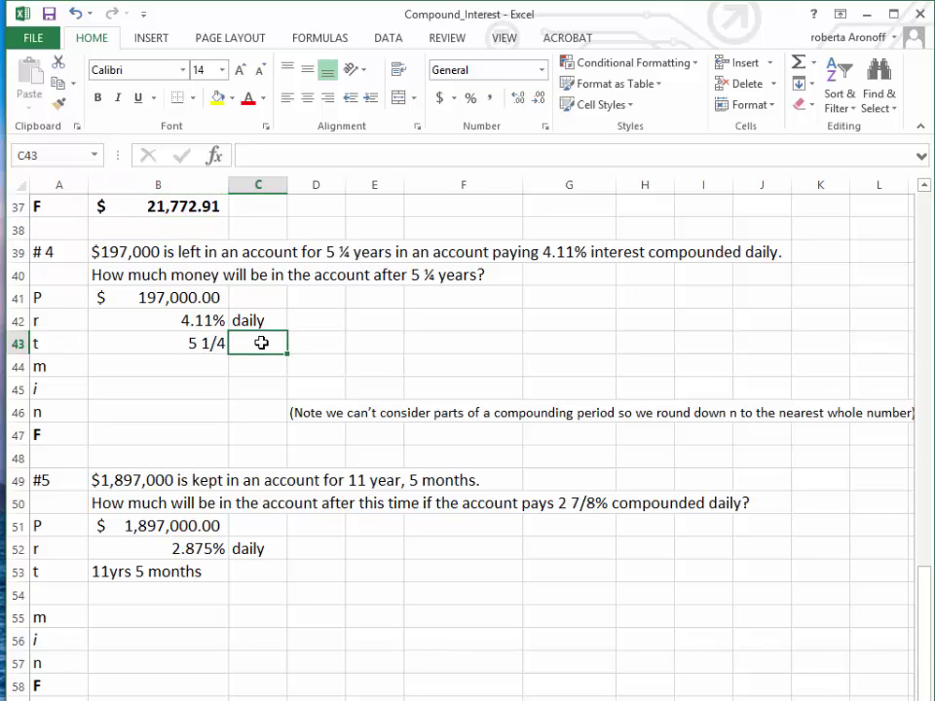
pyautogui.write('=')
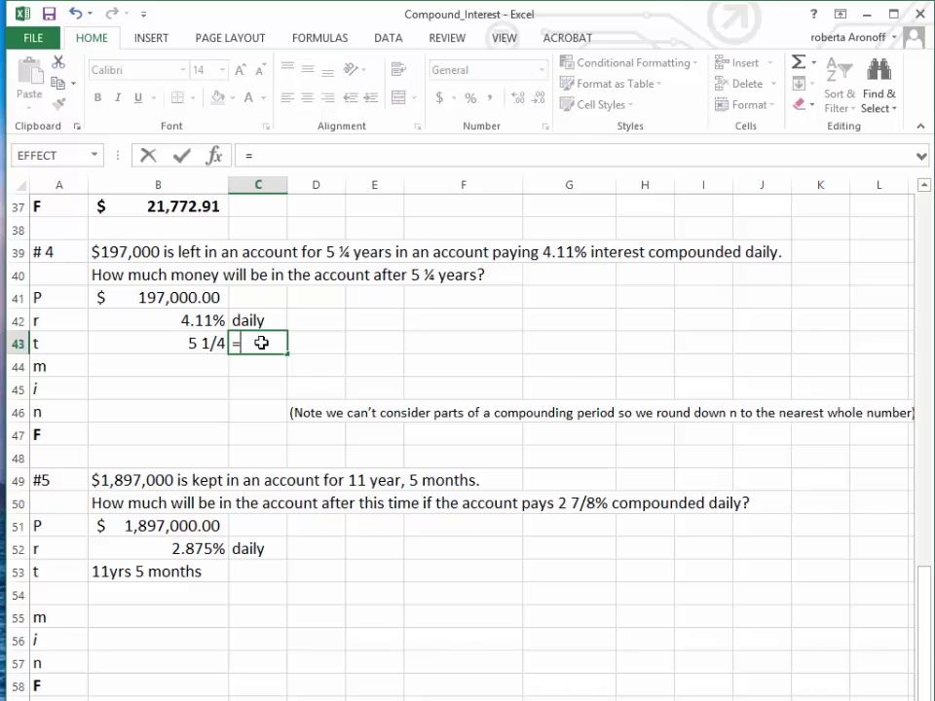
pyautogui.write('5+1/4')
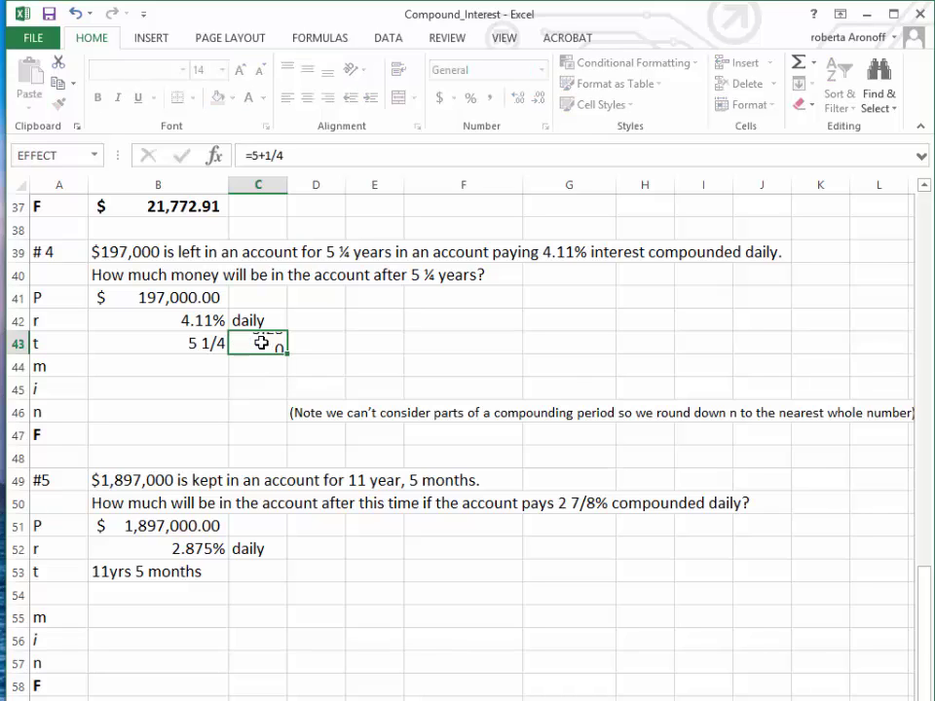
pyautogui.press('Return')
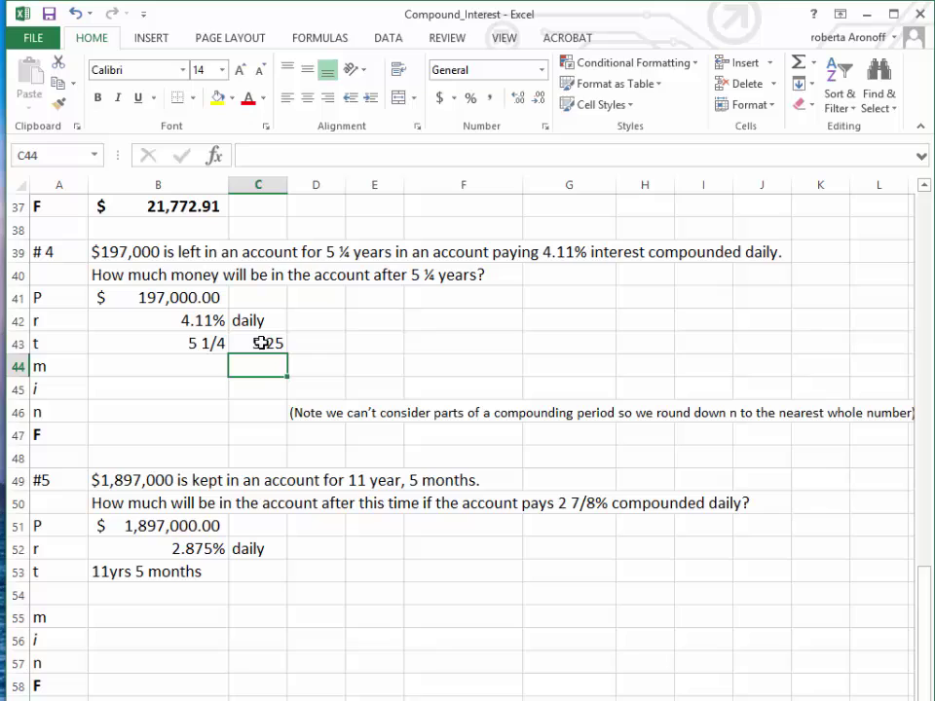
# - Enter 365 in B44 as problem #4's number of compounding periods per year, m, for daily compounding
pyautogui.click(129, 368)
pyautogui.write('365')
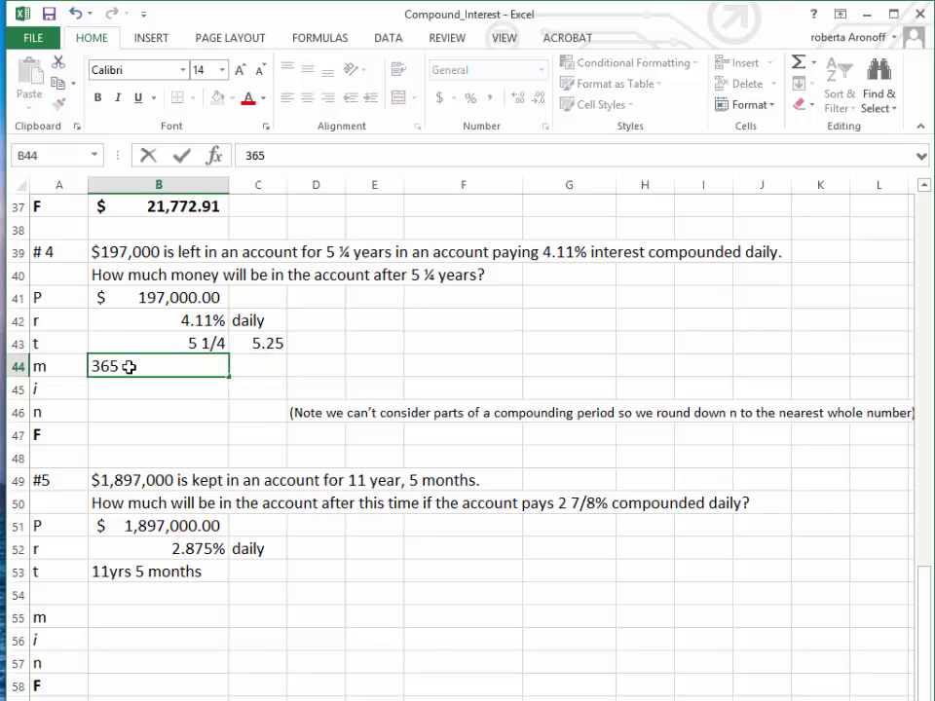
pyautogui.press('Return')
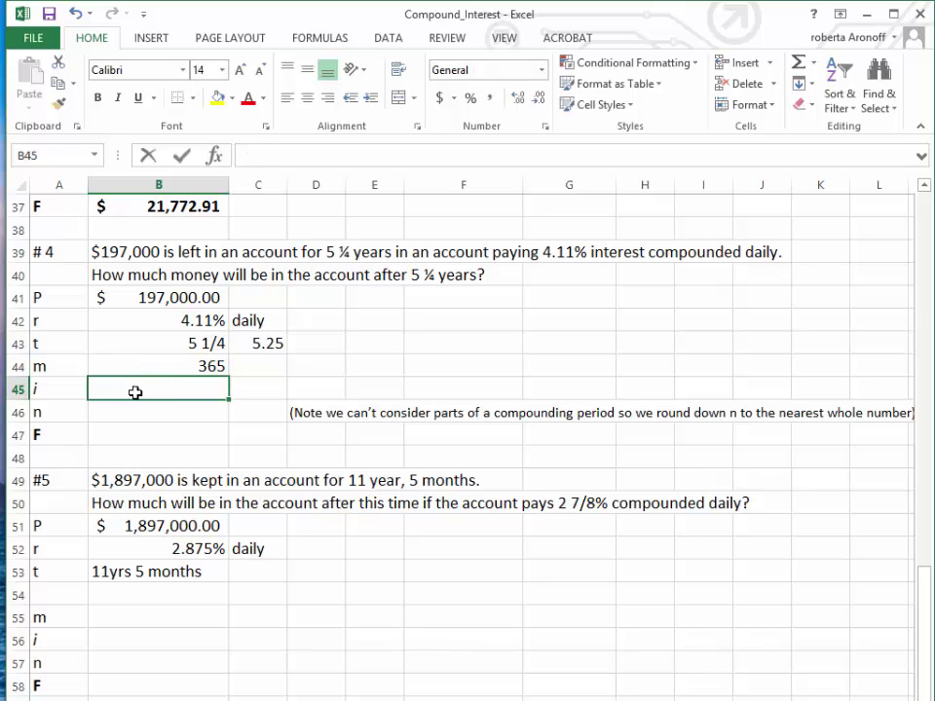
# - Calculate problem #4's periodic rate i in B45 by dividing the rate by m with =B42/B44
pyautogui.write('=')
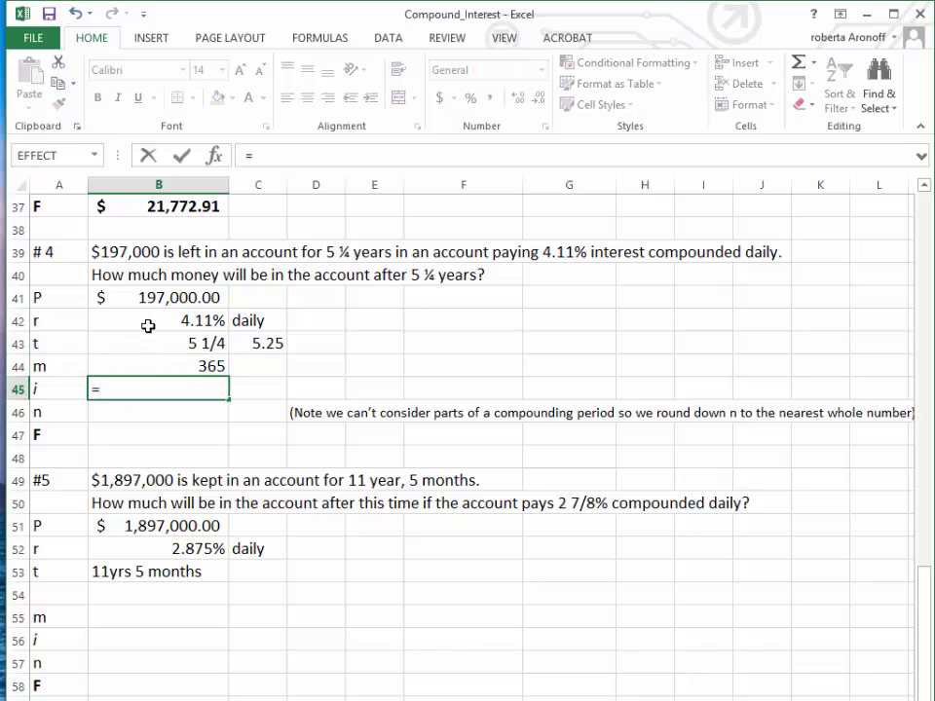
pyautogui.click(146, 325)
pyautogui.write('/')
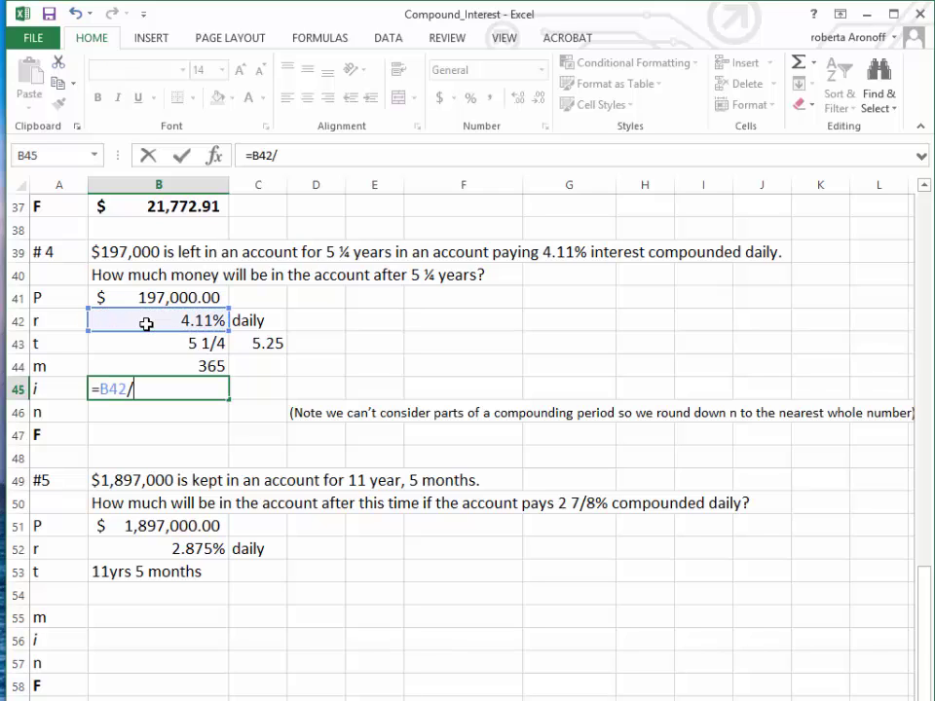
pyautogui.click(158, 366)
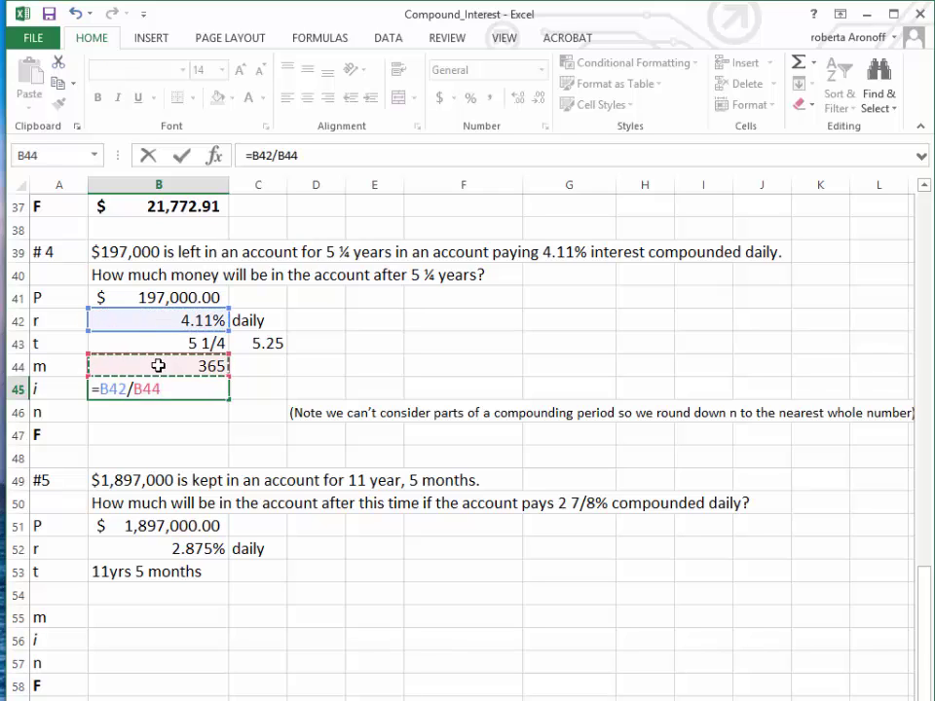
pyautogui.press('Return')
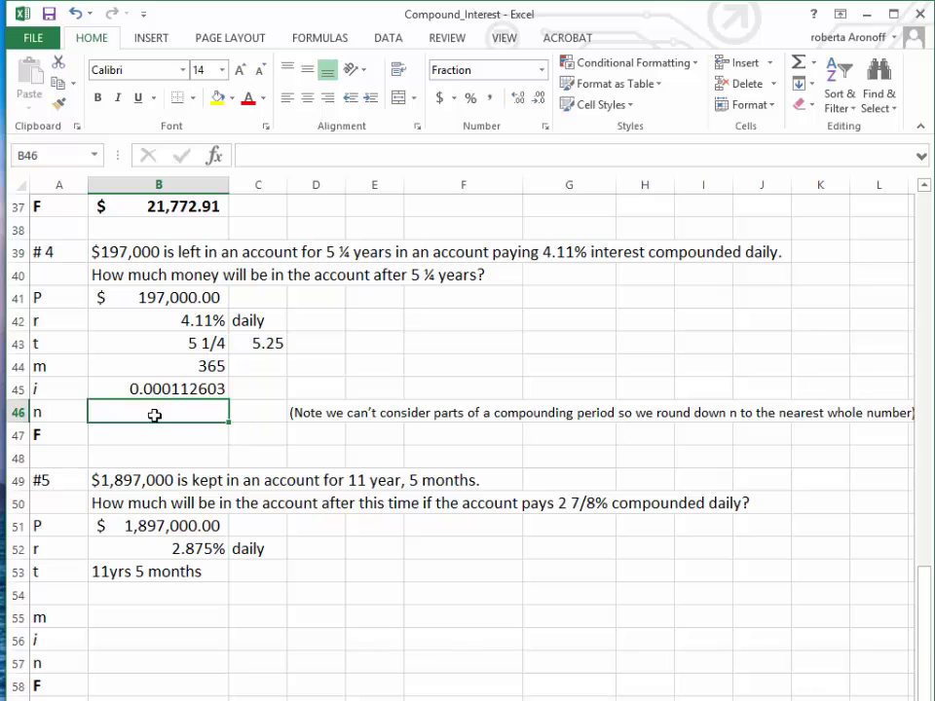
# - Calculate problem #4's total number of compounding periods n in B46 by multiplying m by the decimal time with =B44*C43
pyautogui.write('=')
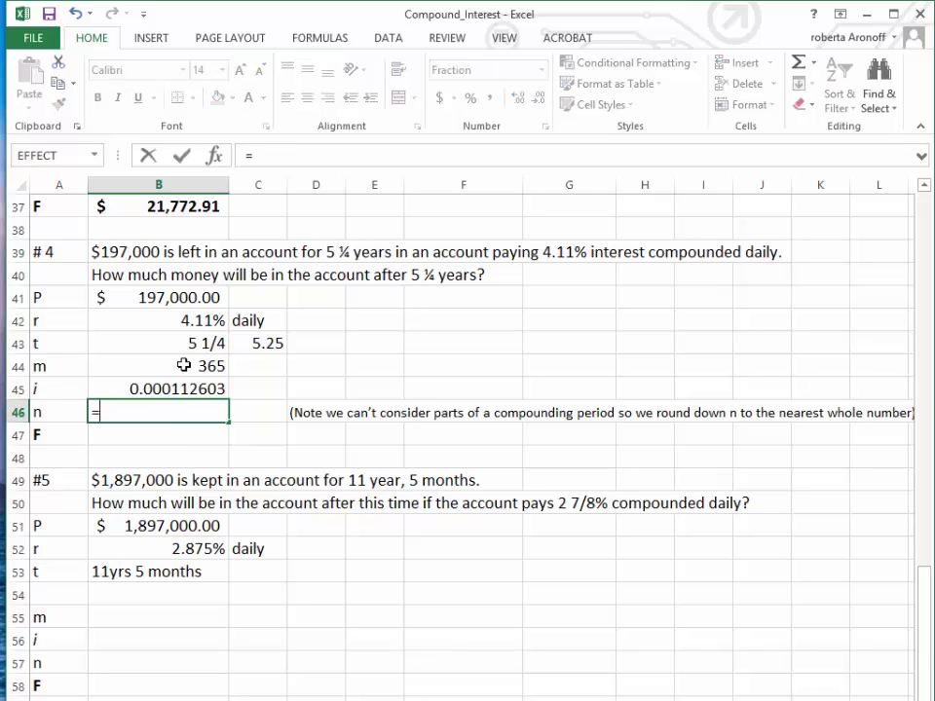
pyautogui.click(184, 366)
pyautogui.write('*')
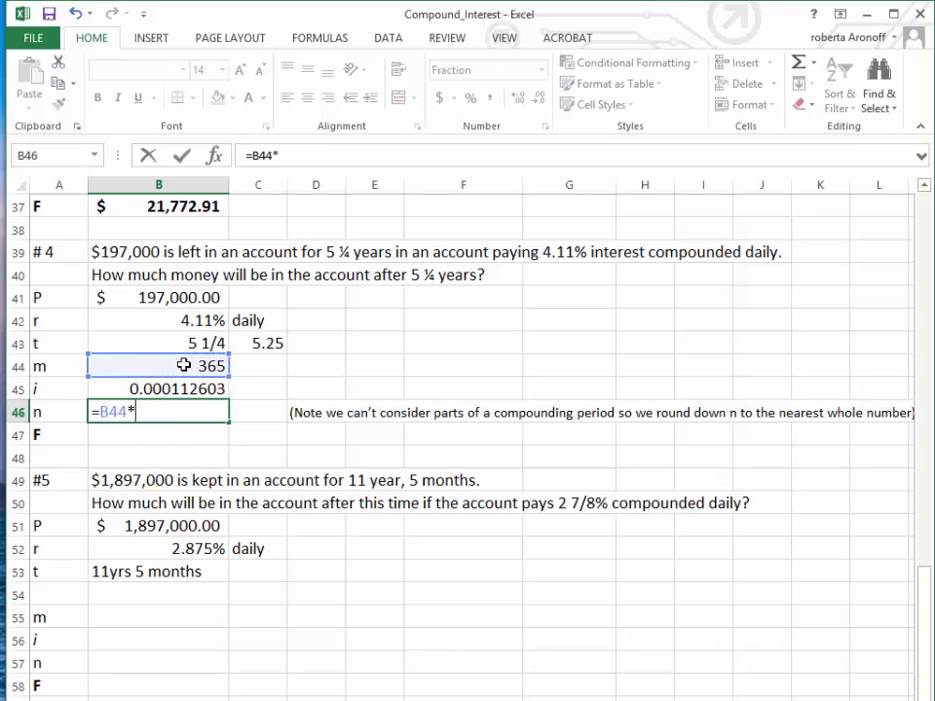
pyautogui.click(266, 340)
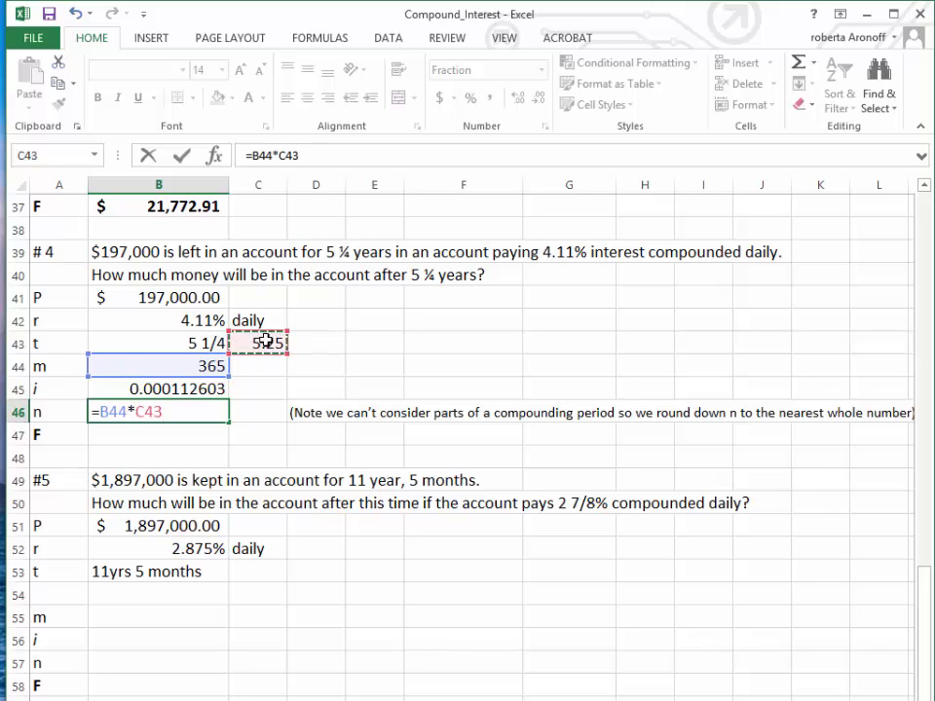
pyautogui.press('Return')
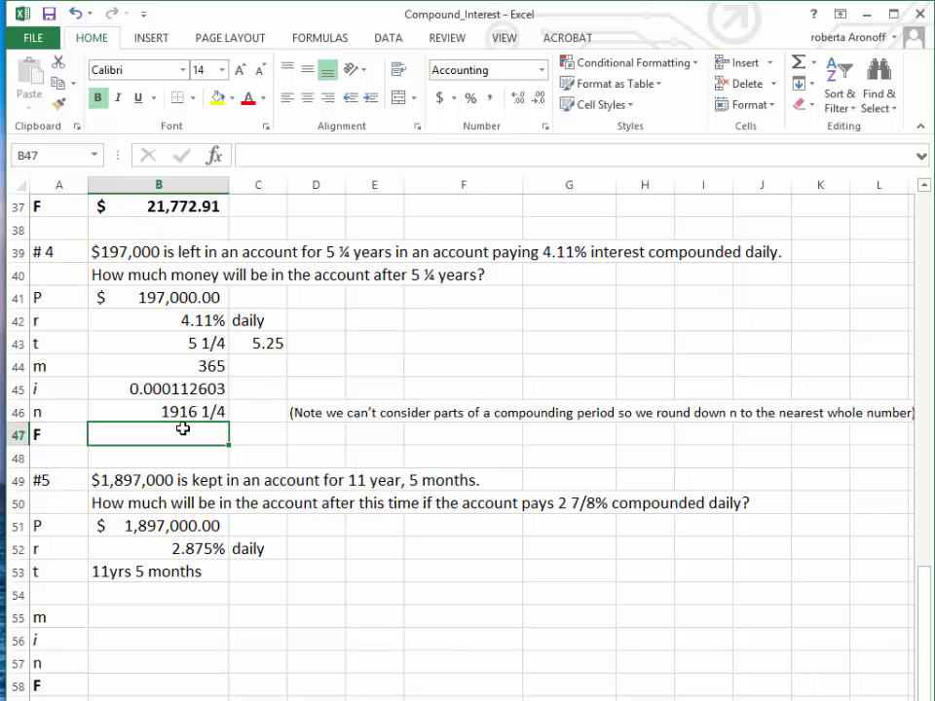
# - Enter 1916 in C46 as problem #4's n rounded down to a whole number of compounding periods
pyautogui.click(247, 412)
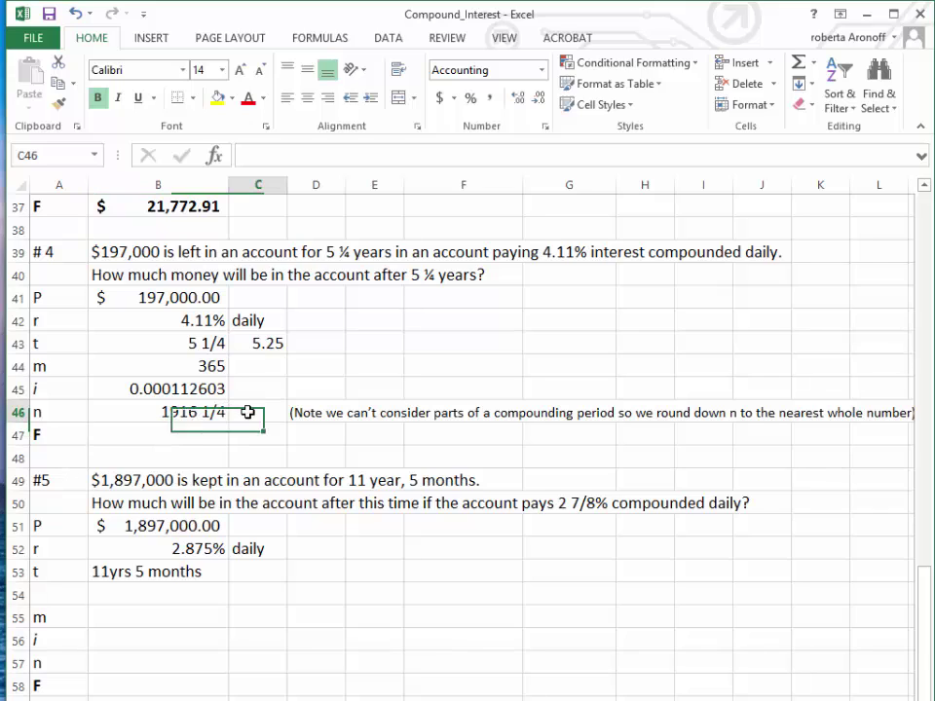
pyautogui.write('19')
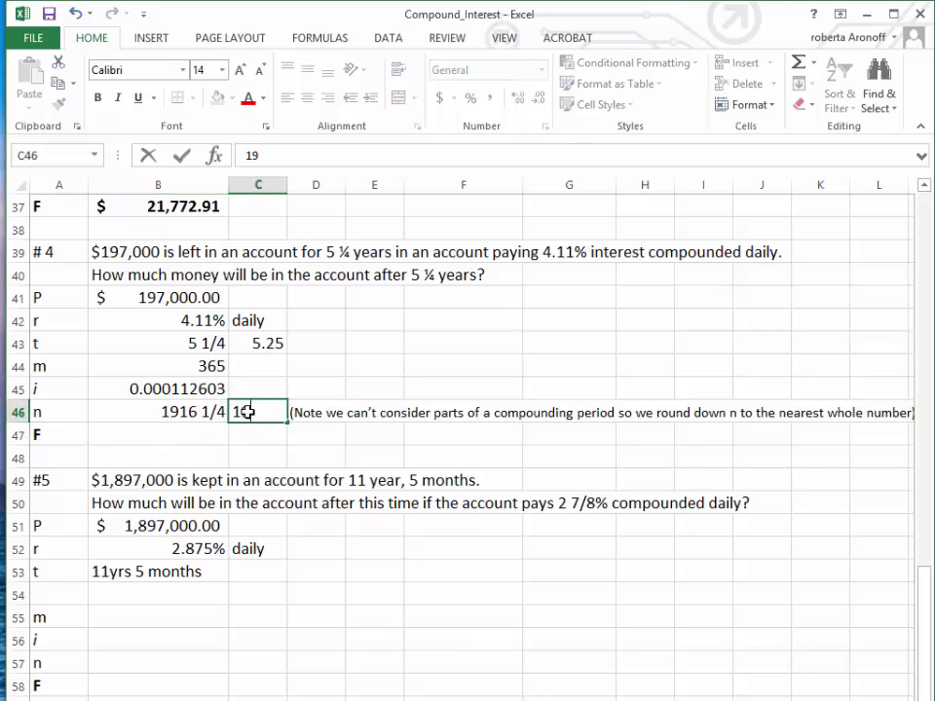
pyautogui.write('16')
# - Calculate problem #4's future value F in B47 with the compound interest formula =B41*(1+B45)^C46, using the rounded n
pyautogui.click(140, 435)
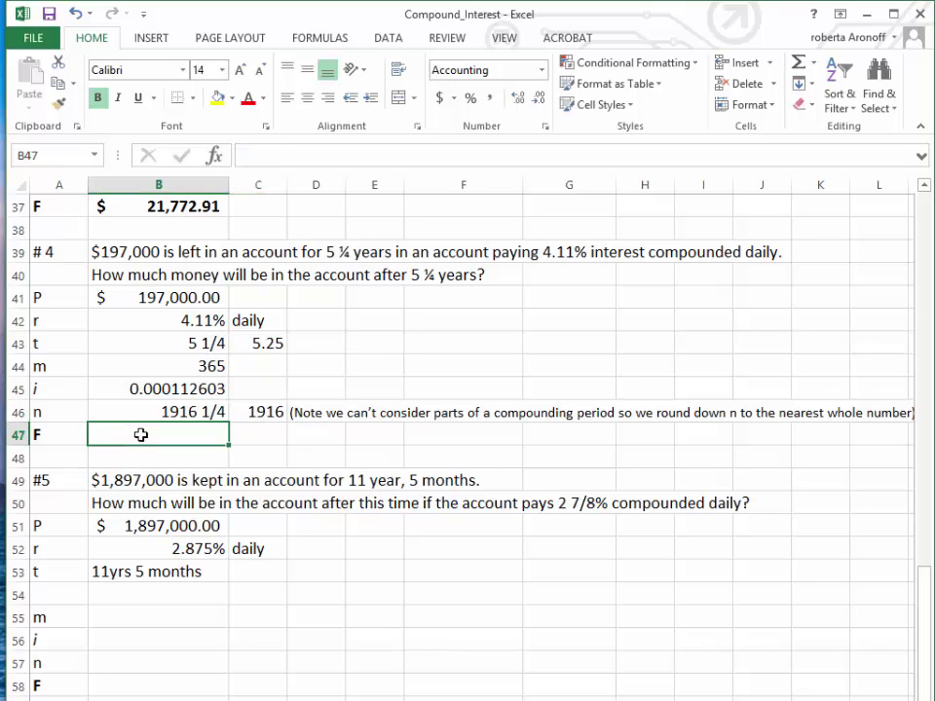
pyautogui.write('=')
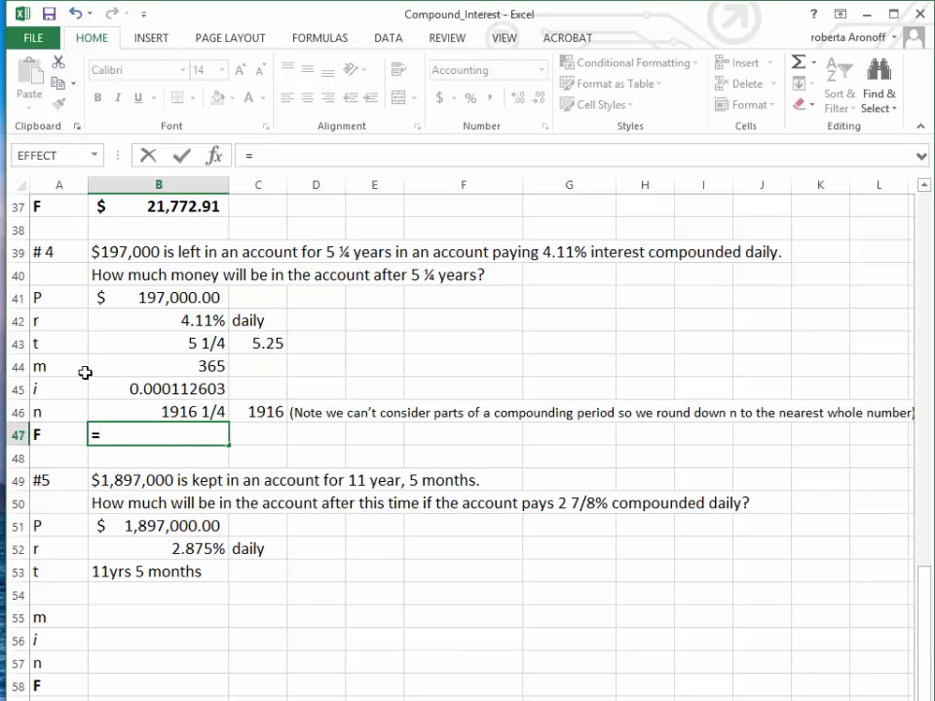
pyautogui.click(145, 301)
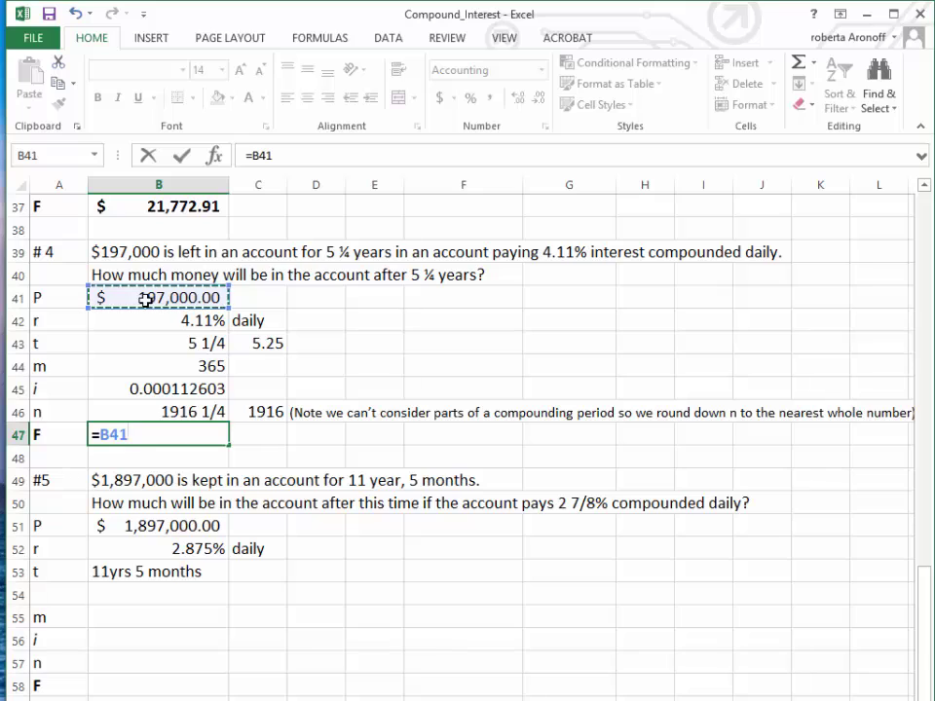
pyautogui.write('*')
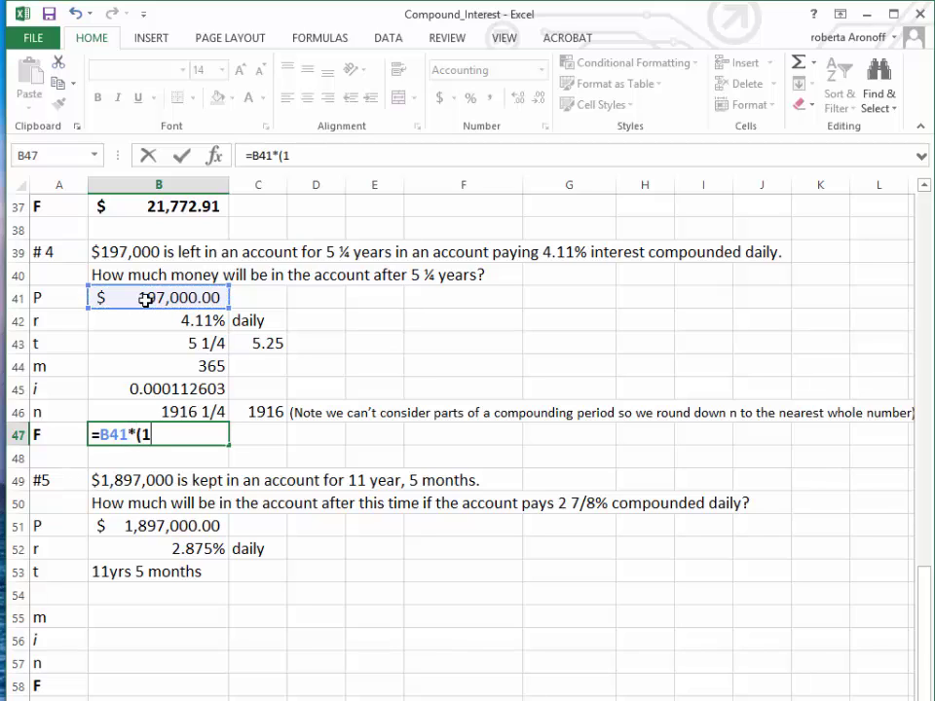
pyautogui.click(142, 389)
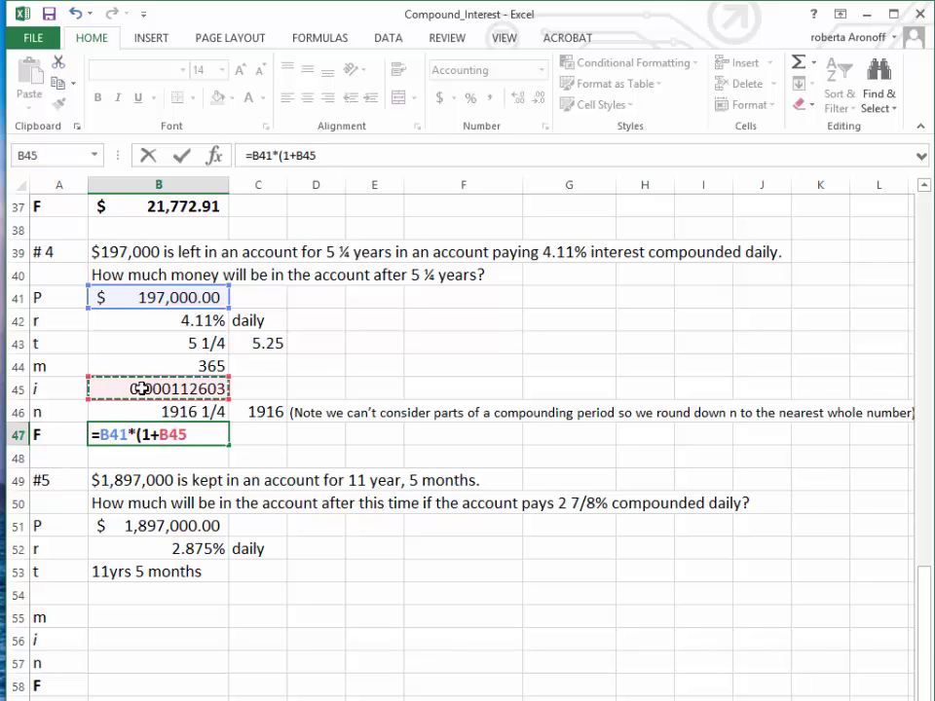
pyautogui.write(')^')
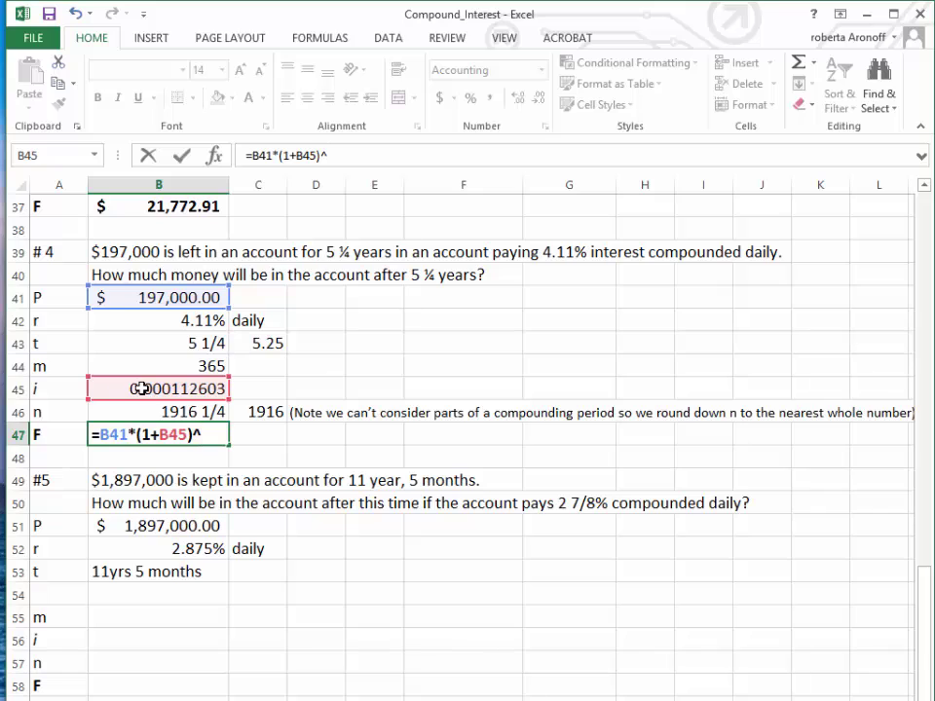
pyautogui.click(241, 413)
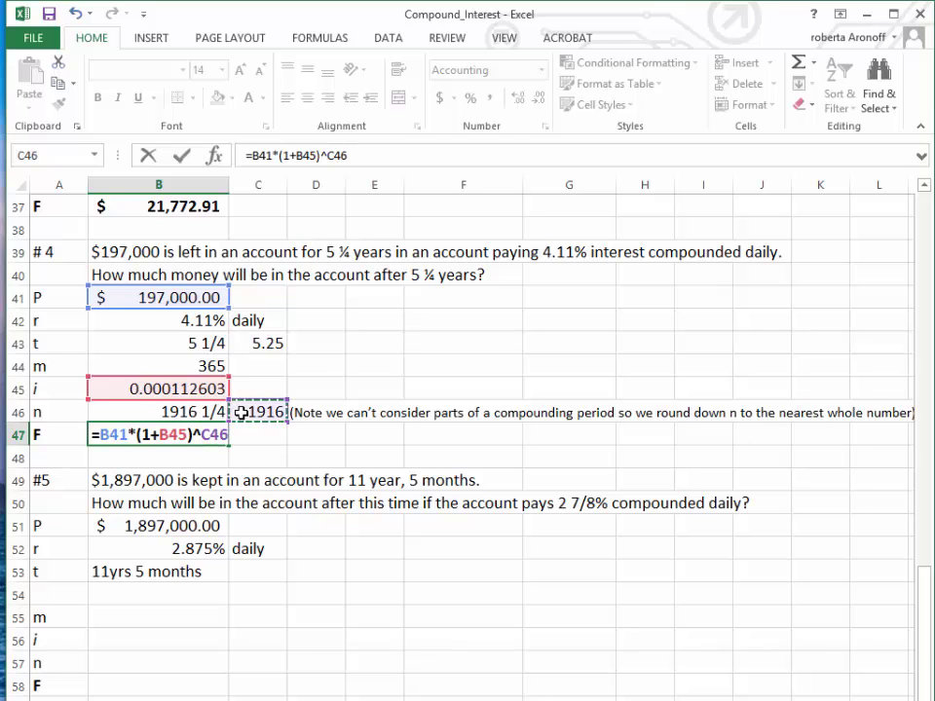
pyautogui.press('Return')
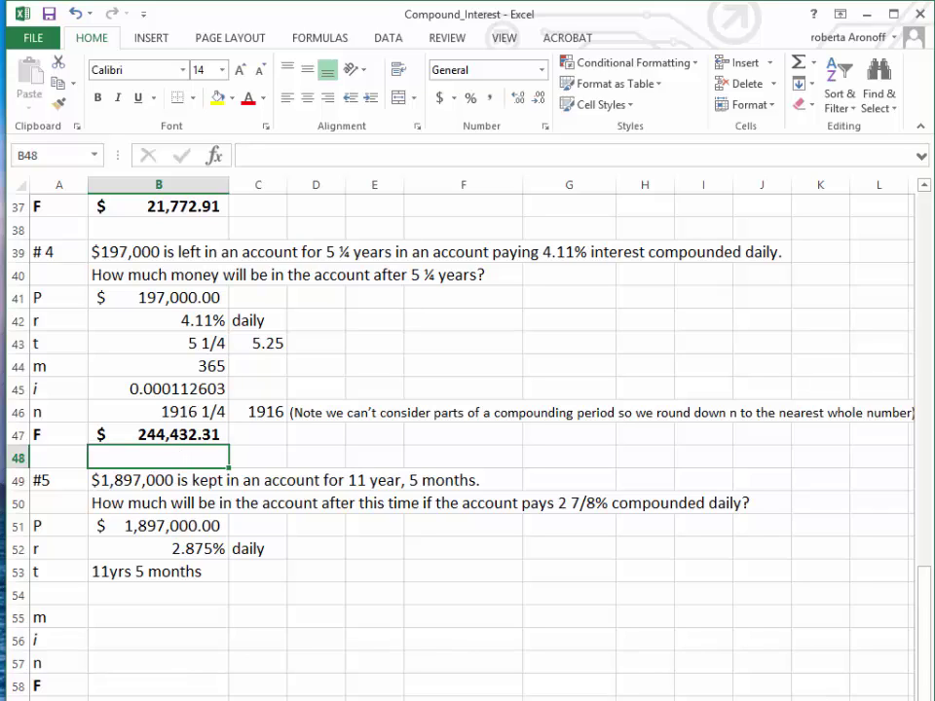
# - Convert problem #5's time of 11 years 5 months to decimal years in B54 with =11+5/12
pyautogui.click(123, 599)
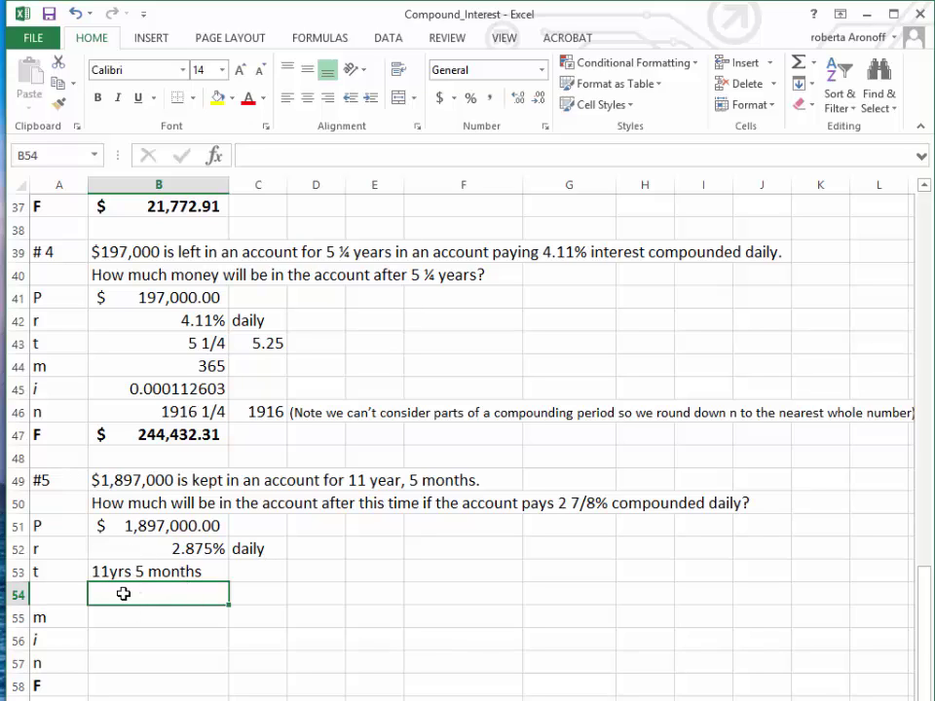
pyautogui.write('=')
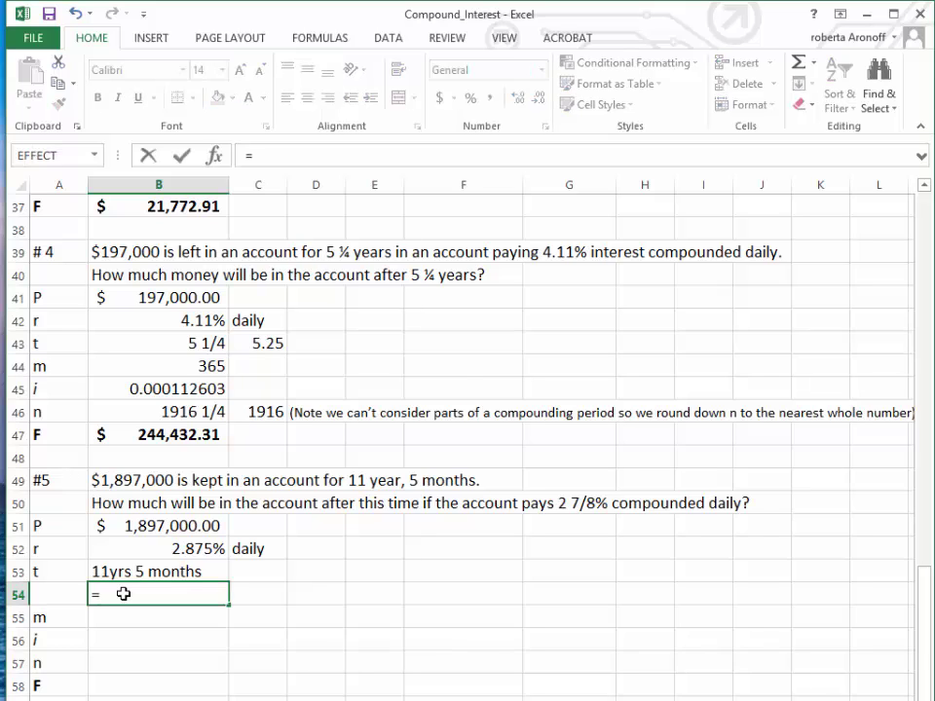
pyautogui.write('11+5')
pyautogui.write('/')
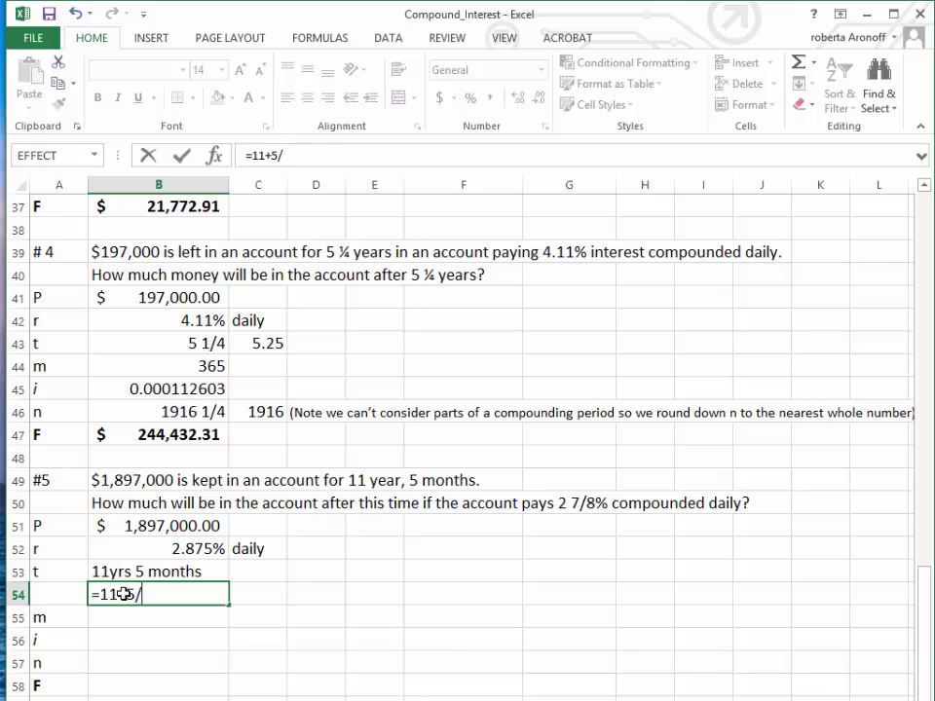
pyautogui.write('12')
pyautogui.press('Return')
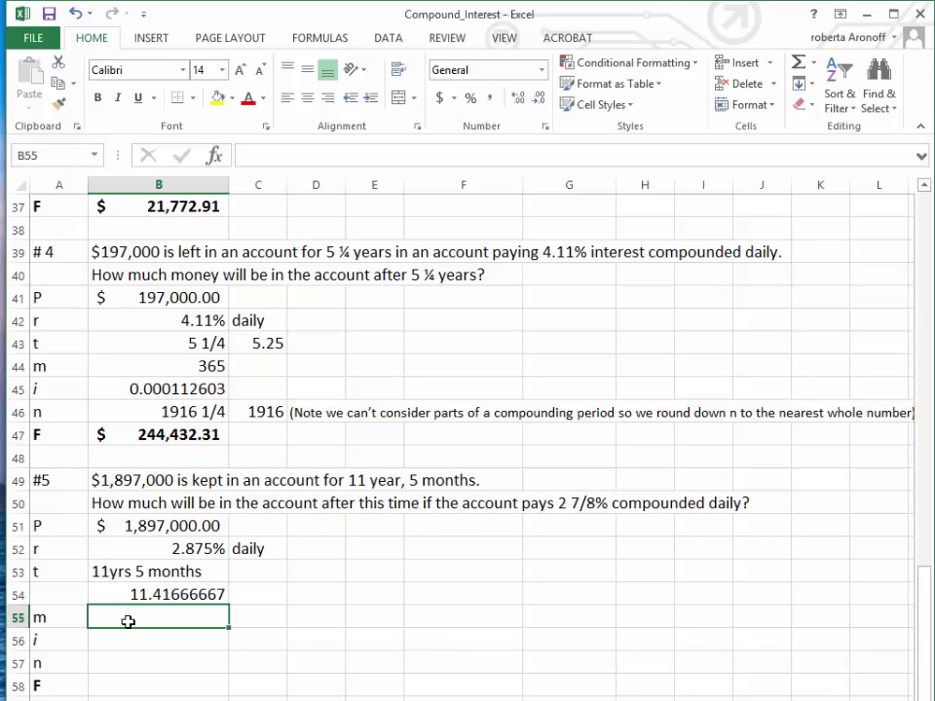
# - Enter 365 in B55 as problem #5's number of compounding periods per year, m, for daily compounding
pyautogui.write('36')
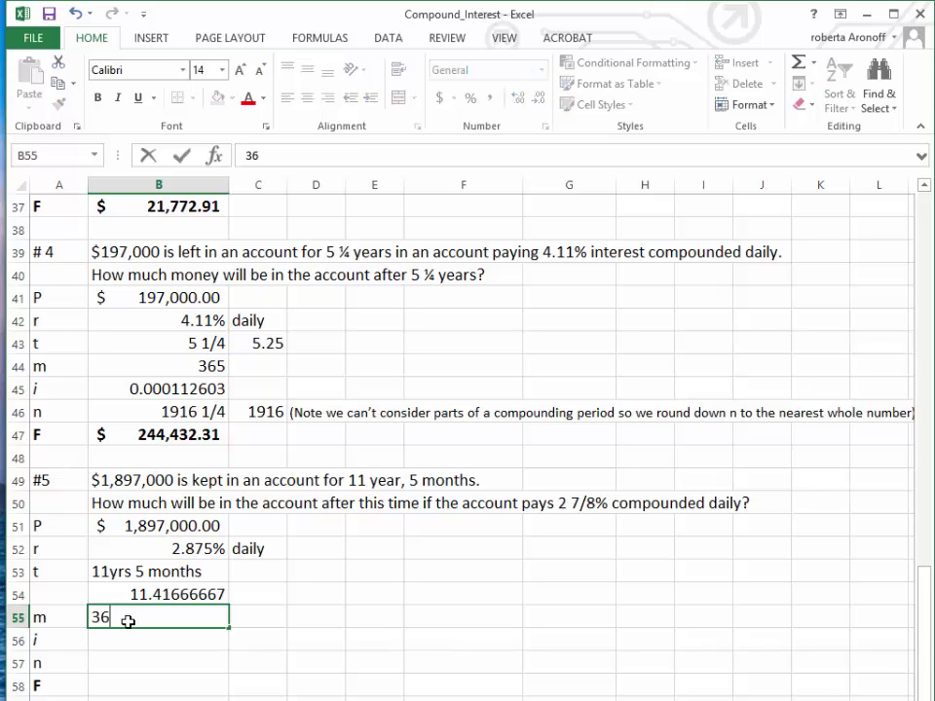
pyautogui.write('5')
pyautogui.press('Return')
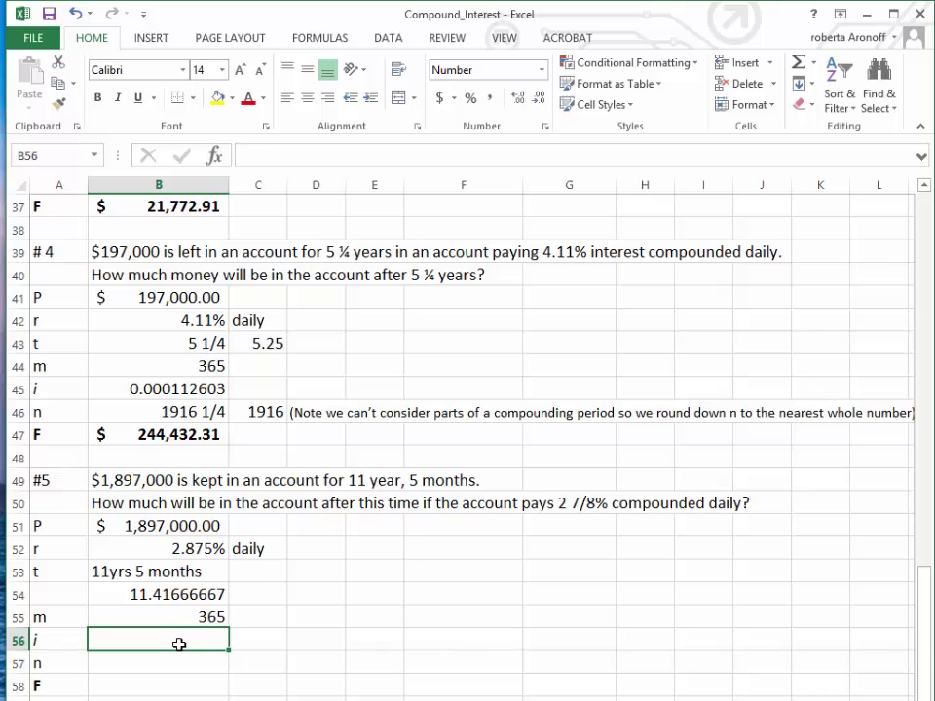
# - Calculate problem #5's periodic rate i in B56 by dividing the rate by m with =B52/B55
pyautogui.write('=')
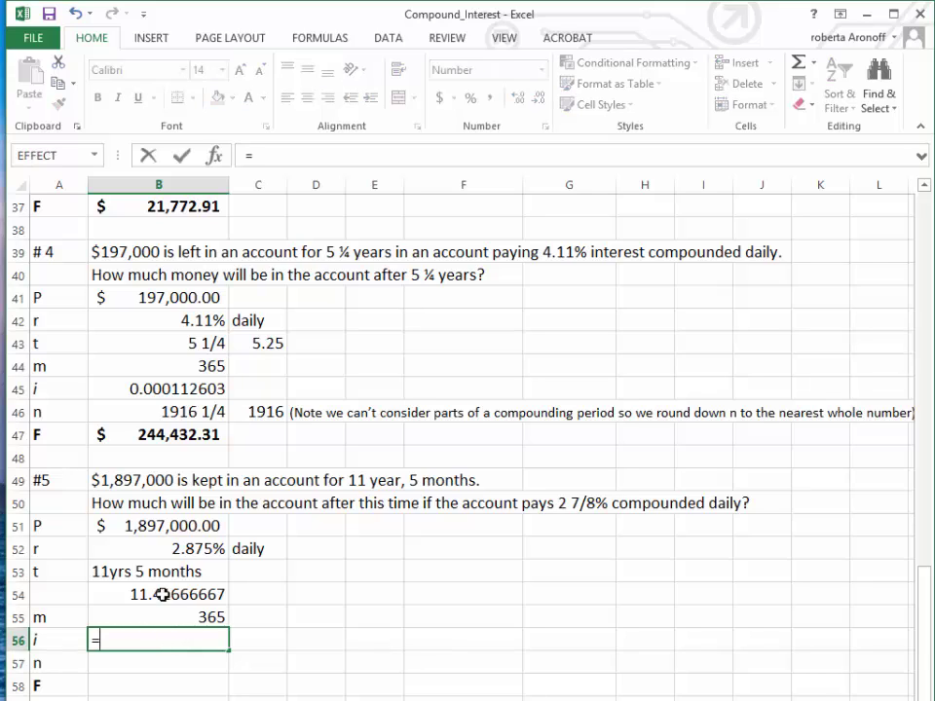
pyautogui.click(133, 619)
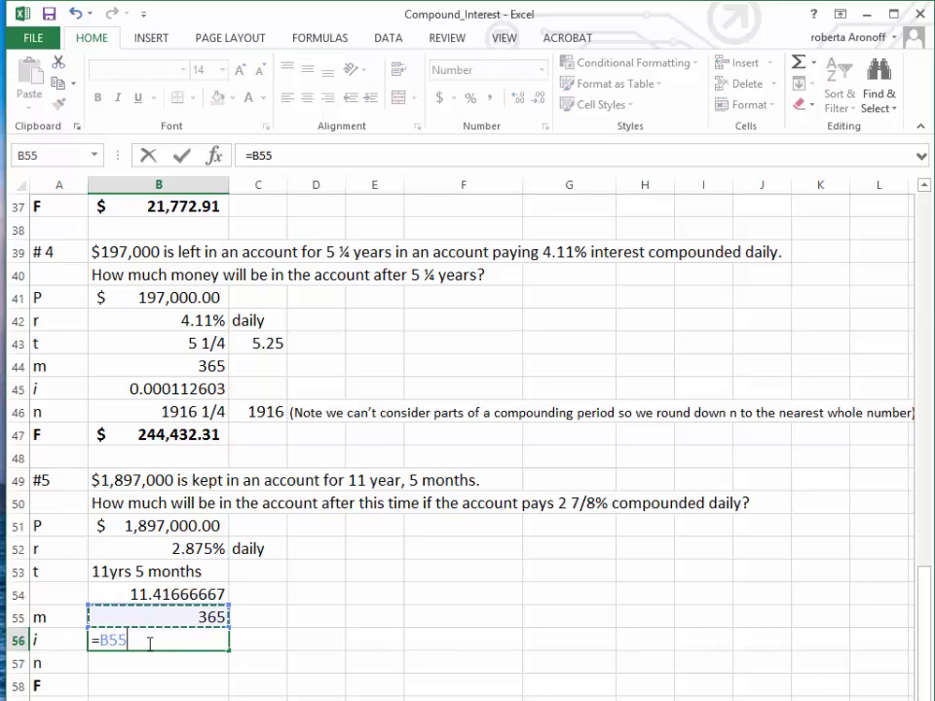
pyautogui.moveTo(127, 641); pyautogui.dragTo(104, 640)
pyautogui.press('BackSpace')
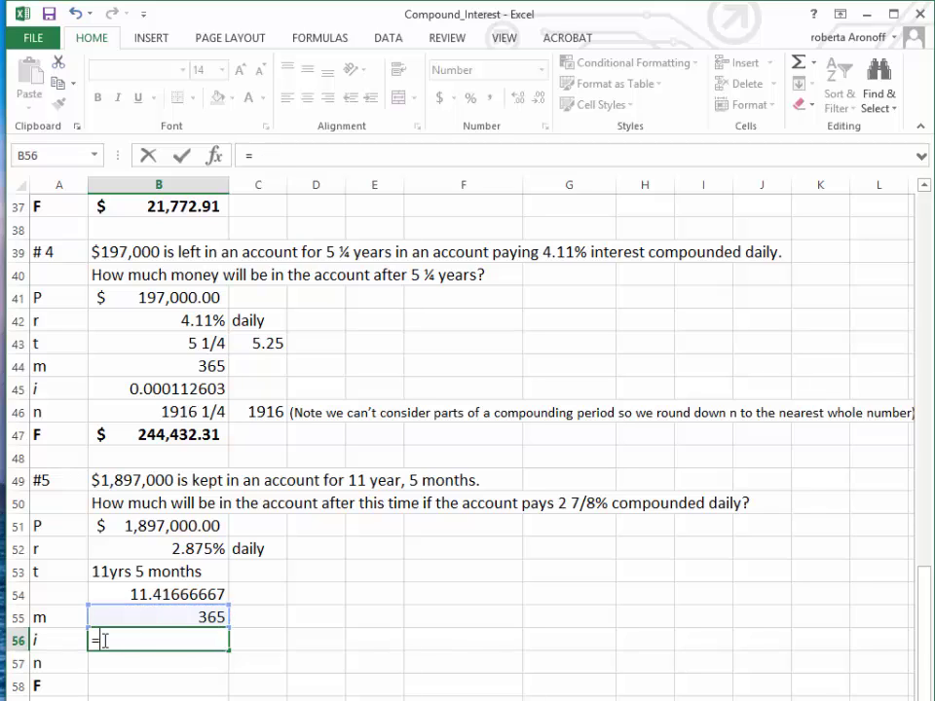
pyautogui.click(139, 549)
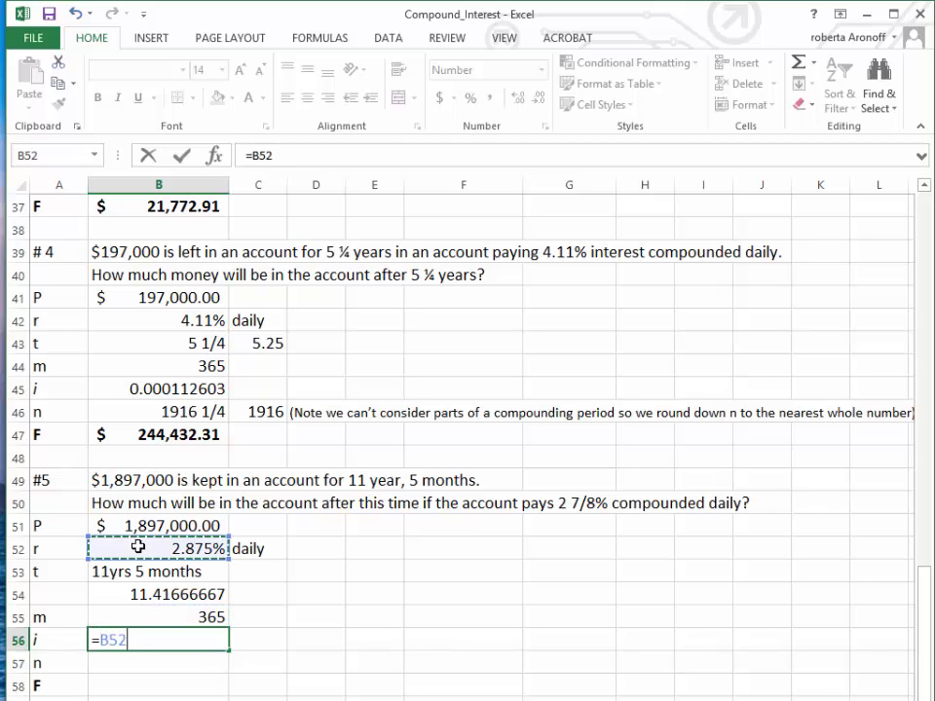
pyautogui.write('/')
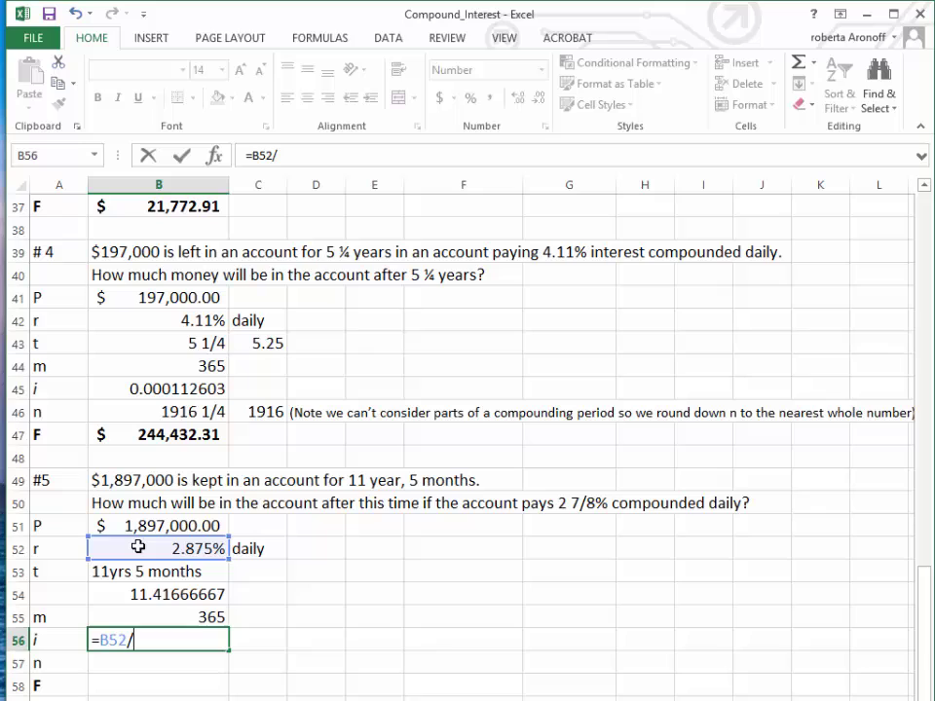
pyautogui.click(174, 617)
pyautogui.press('Return')
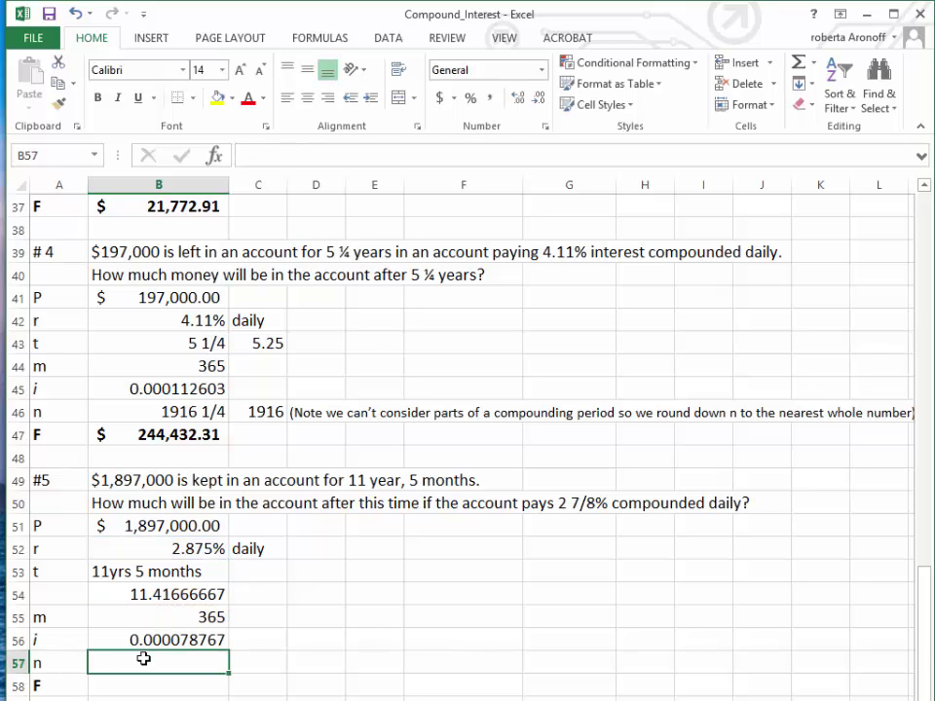
# - Calculate problem #5's total number of compounding periods n in B57 by multiplying m by the decimal time with =B55*B54
pyautogui.write('=')
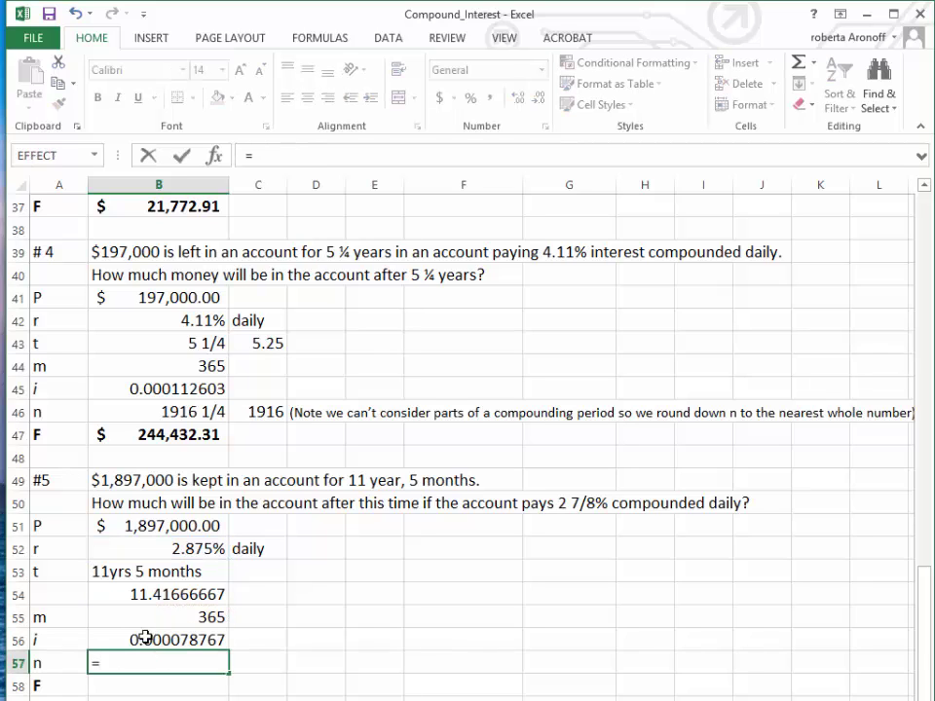
pyautogui.click(143, 622)
pyautogui.write('*')
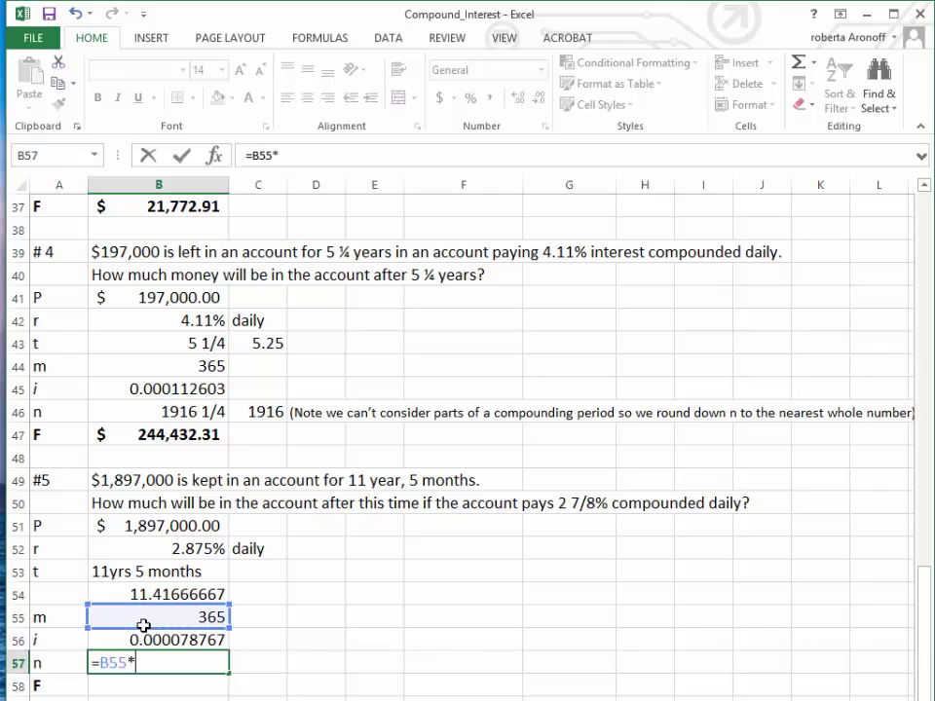
pyautogui.click(127, 596)
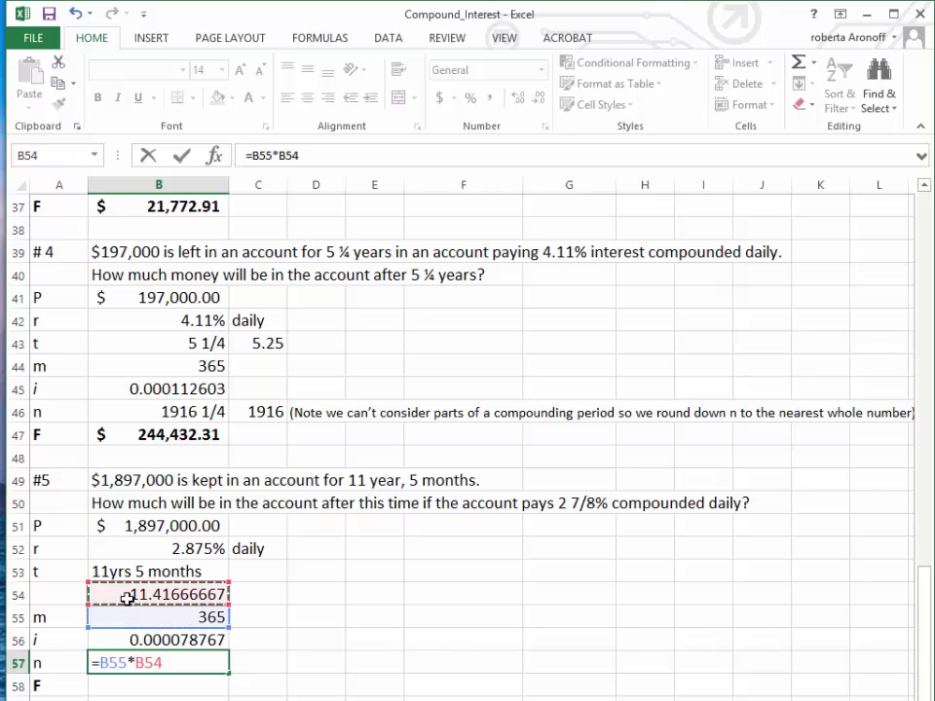
pyautogui.press('Return')
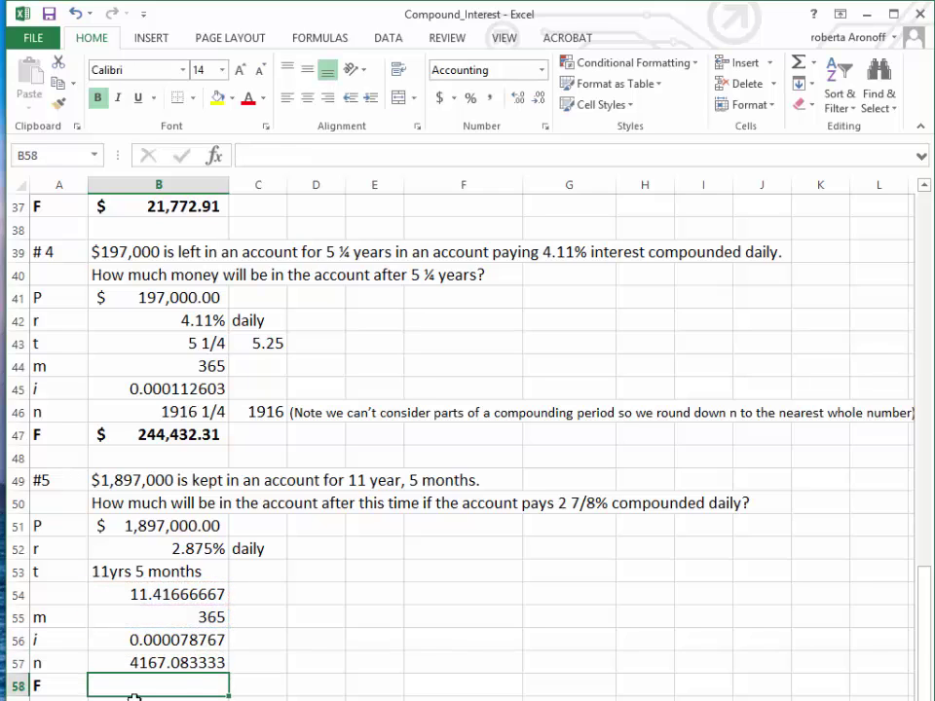
# - Enter 4167 in C57 as problem #5's n rounded down to a whole number of compounding periods
pyautogui.click(240, 667)
pyautogui.write('4')
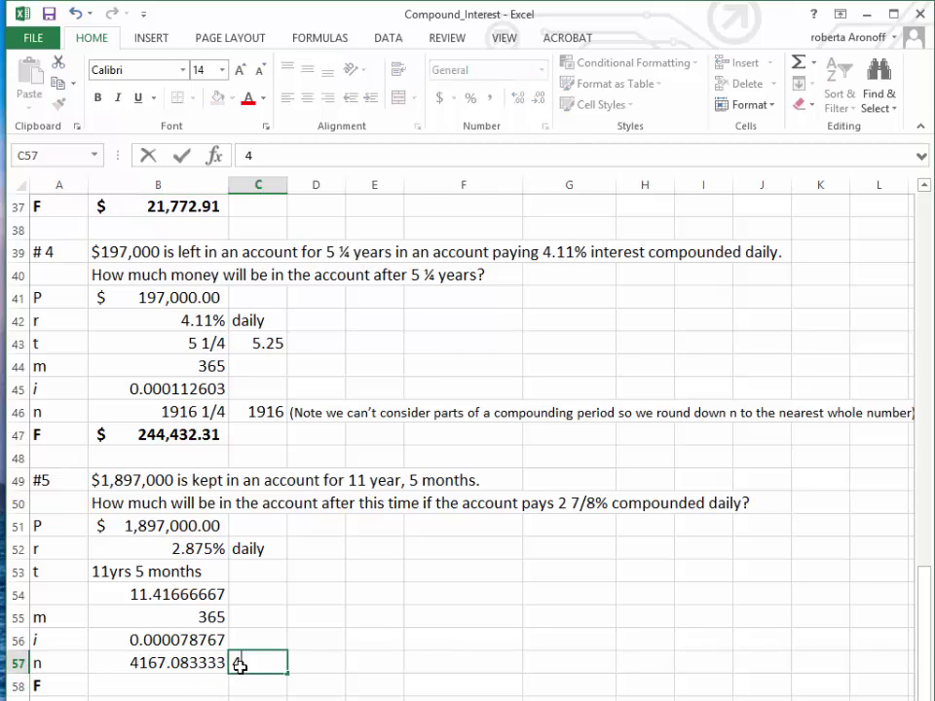
pyautogui.write('167')
# - Calculate problem #5's future value F in B58 from the principal, periodic rate and rounded-down n with =B51*(1+B56)^C57
pyautogui.click(146, 689)
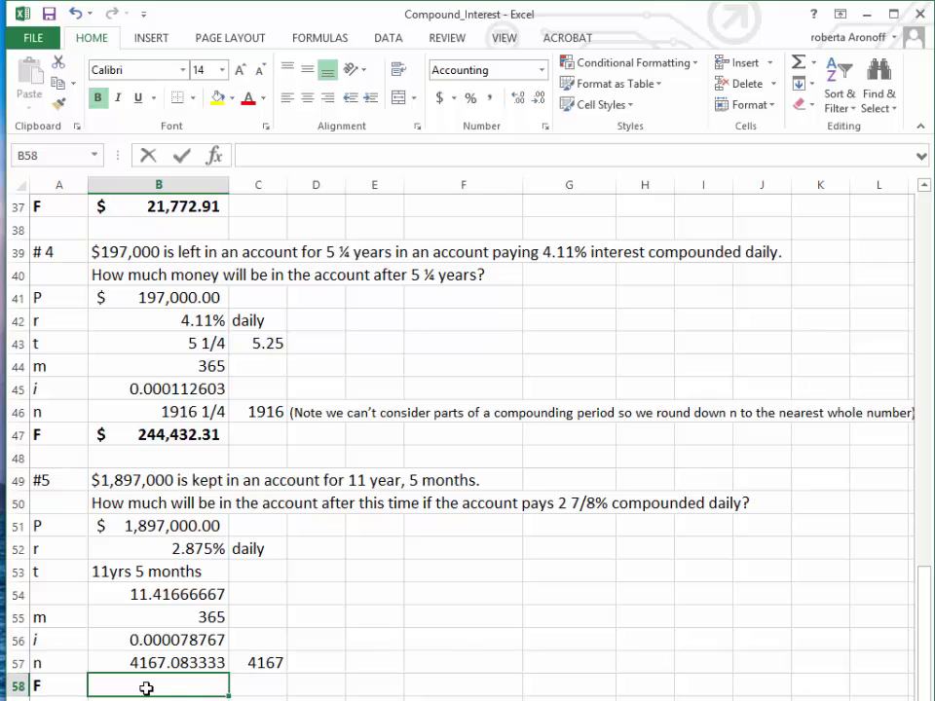
pyautogui.write('=')
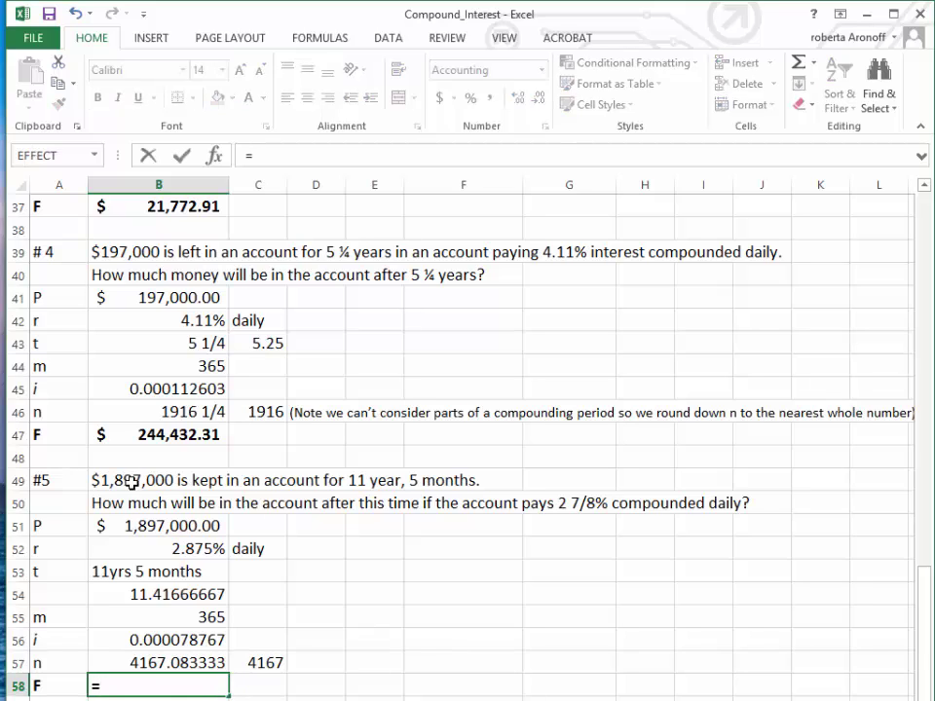
pyautogui.click(129, 529)
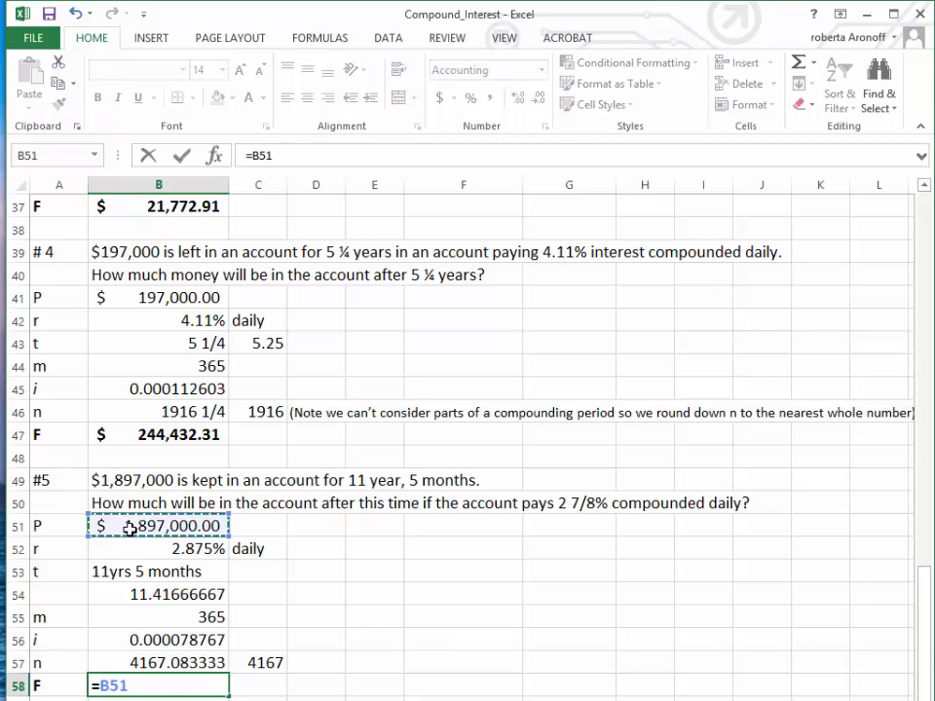
pyautogui.write('*')
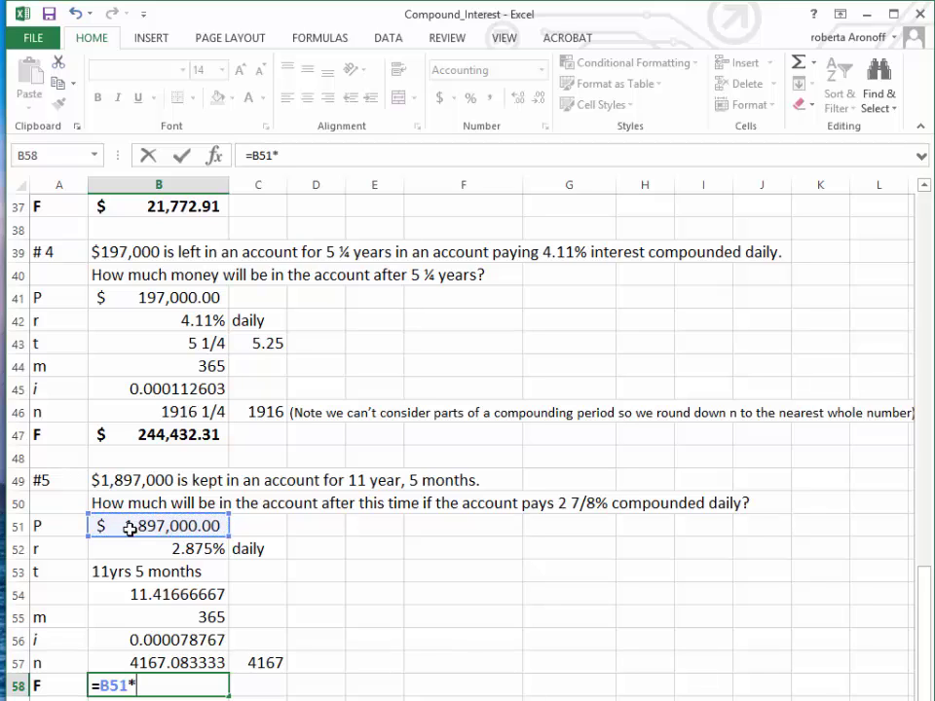
pyautogui.write('(1+')
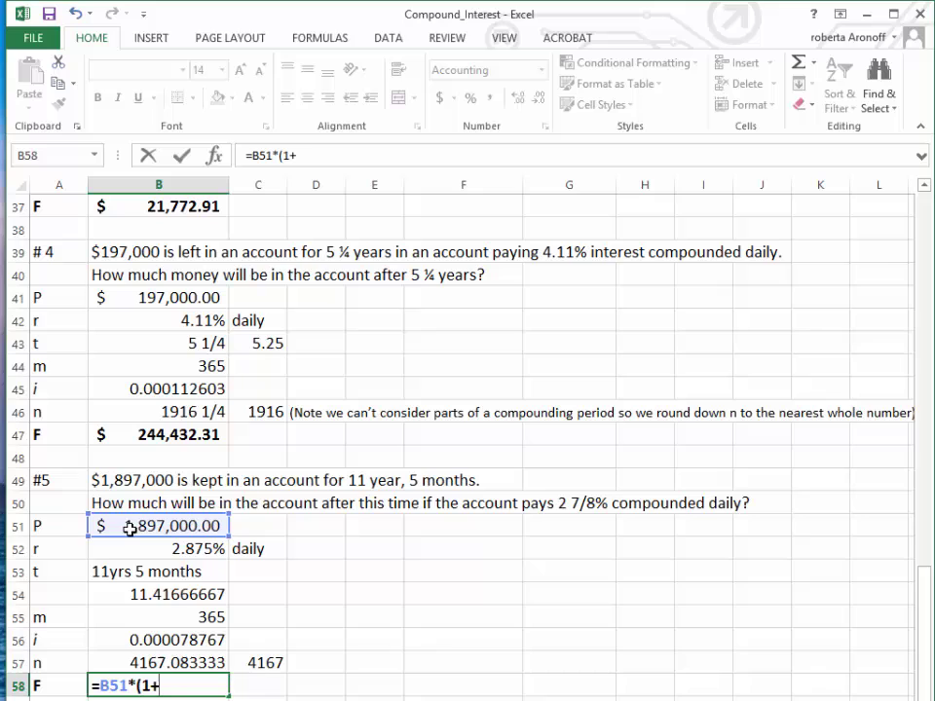
pyautogui.click(146, 641)
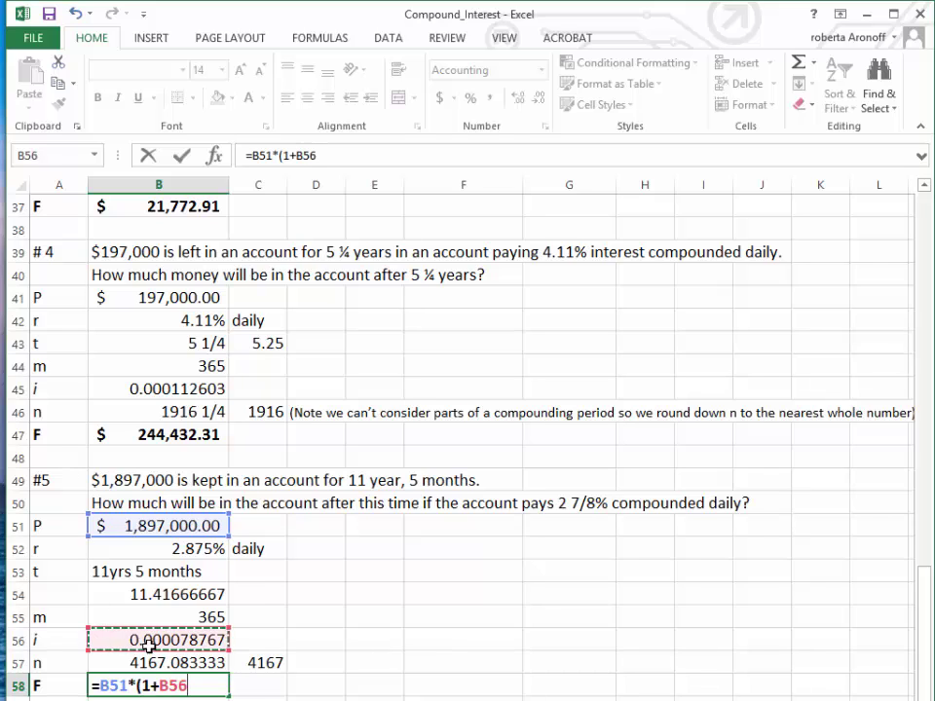
pyautogui.write(')')
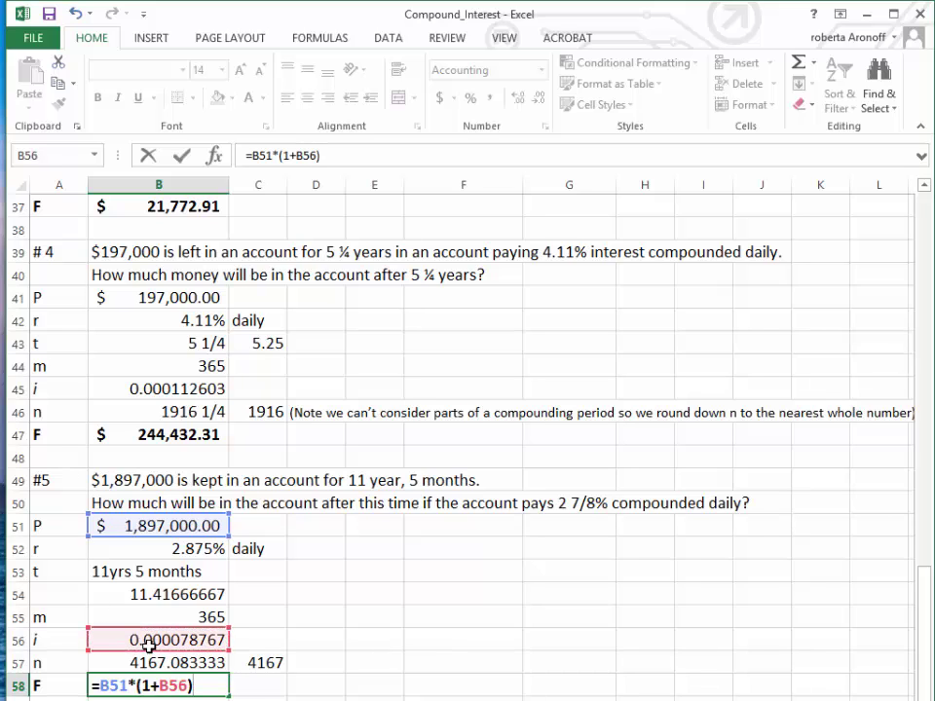
pyautogui.write('^')
pyautogui.click(246, 662)
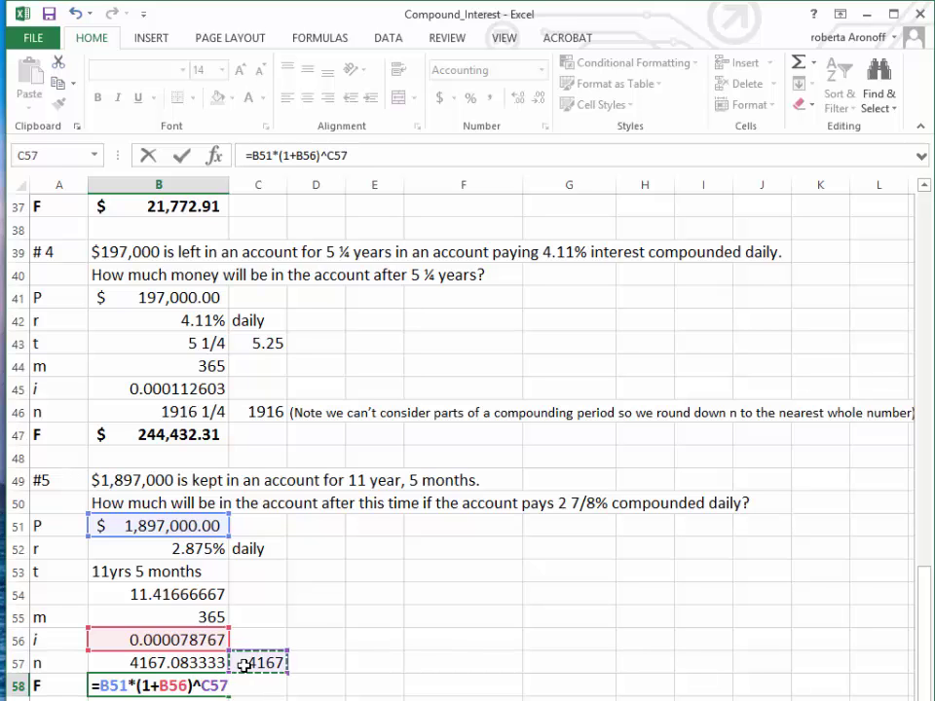
pyautogui.press('Return')
pyautogui.scroll(1, 244, 662)
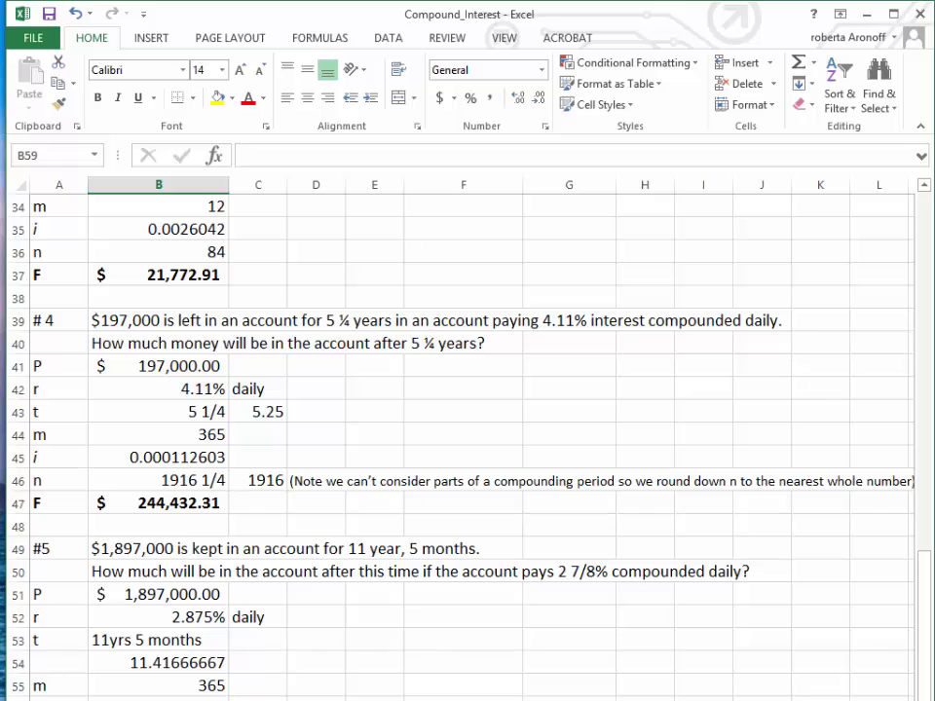
pyautogui.scroll(-4, 172, 343)
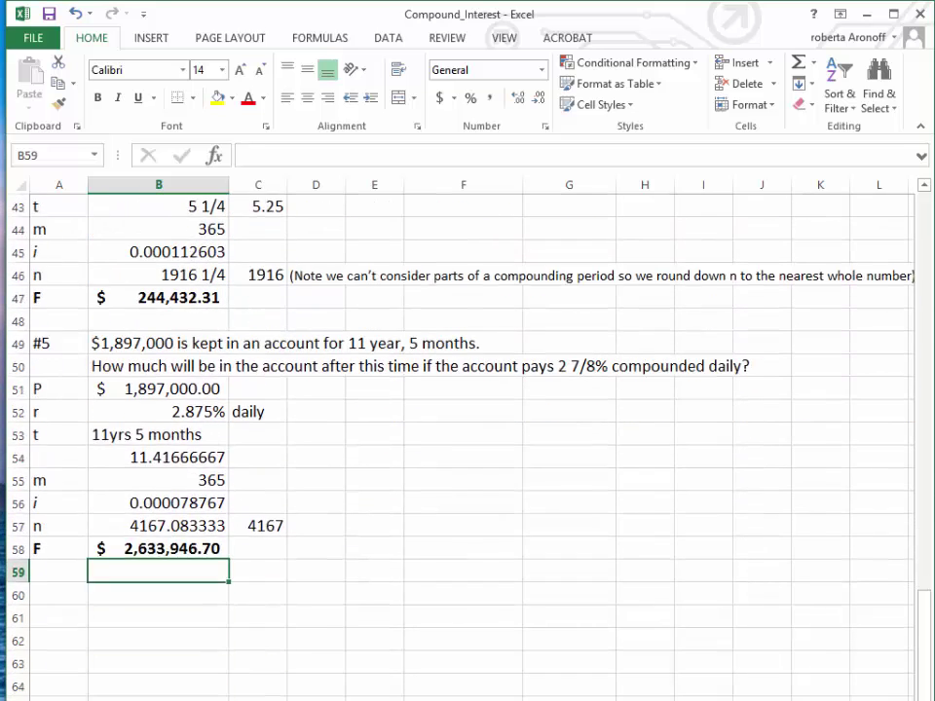